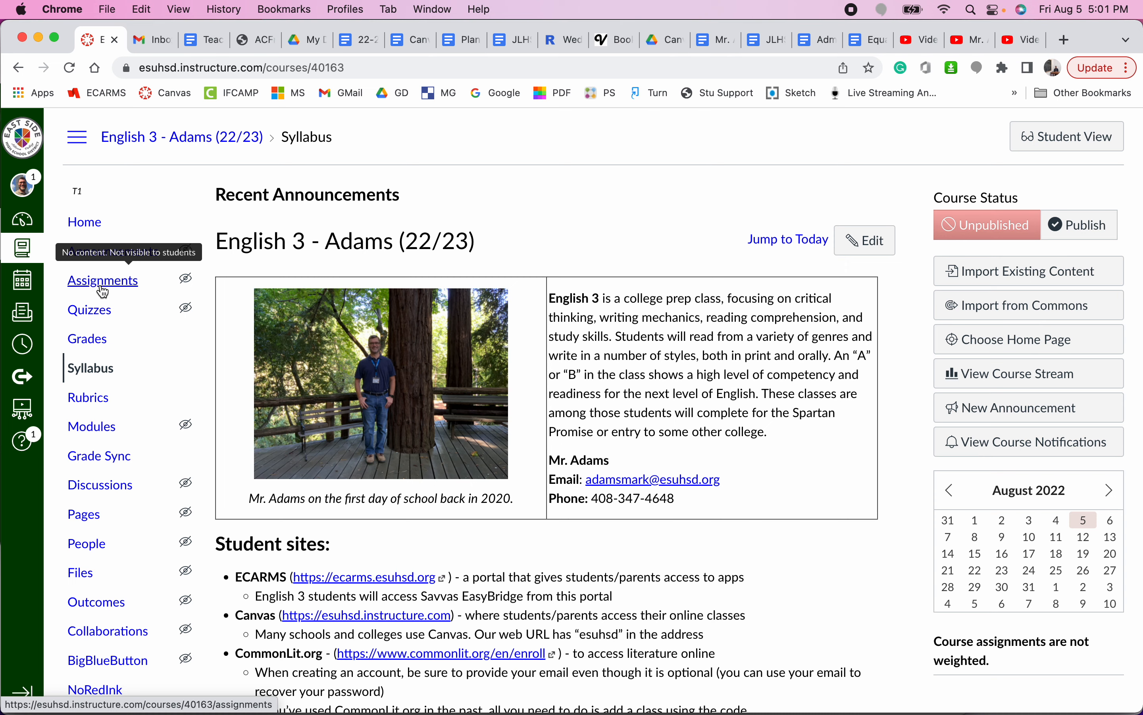
pyautogui.click(102, 289)
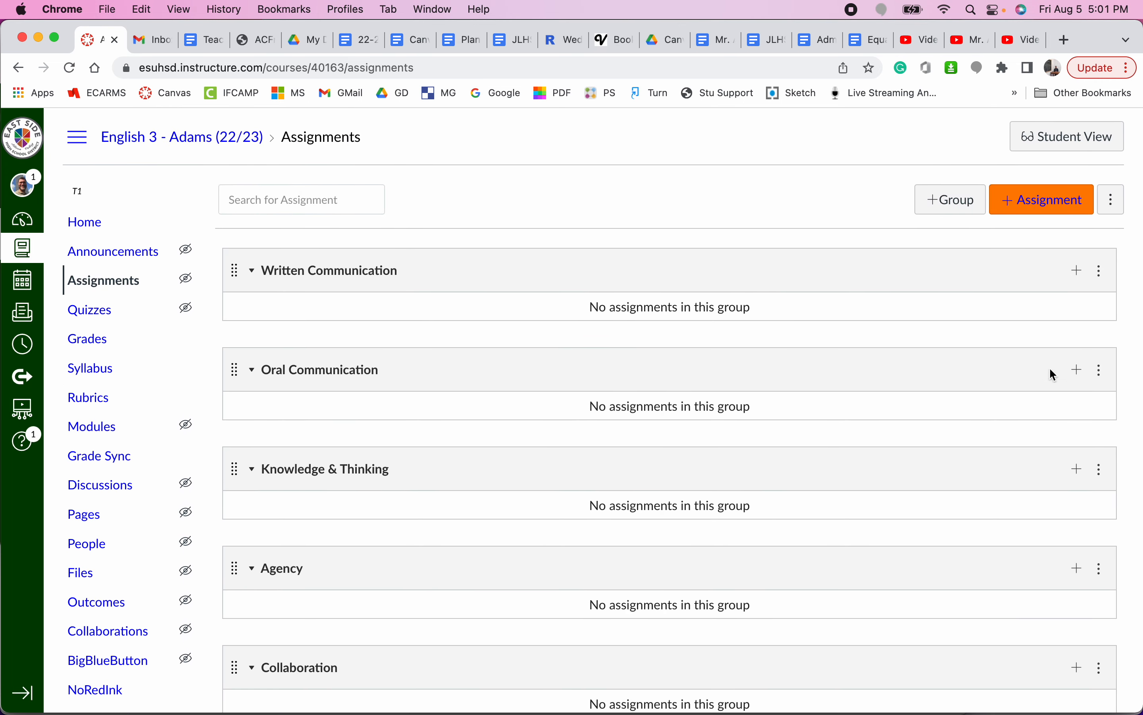
pyautogui.click(1081, 277)
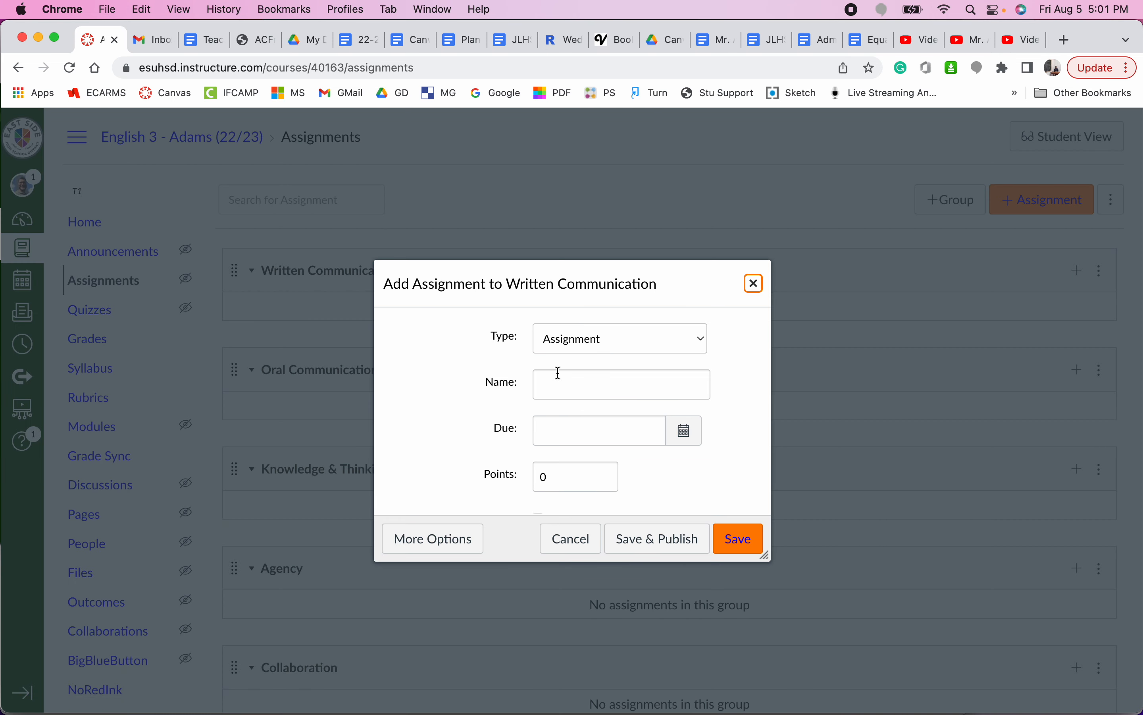
pyautogui.click(581, 386)
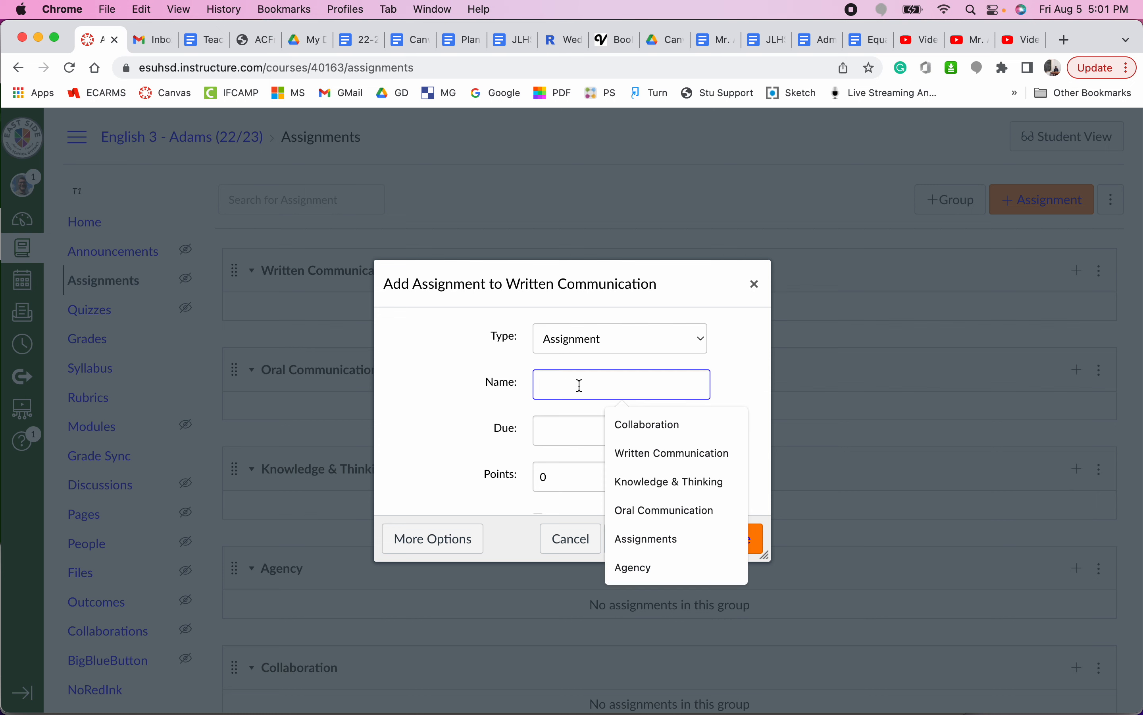
pyautogui.click(556, 431)
pyautogui.click(556, 474)
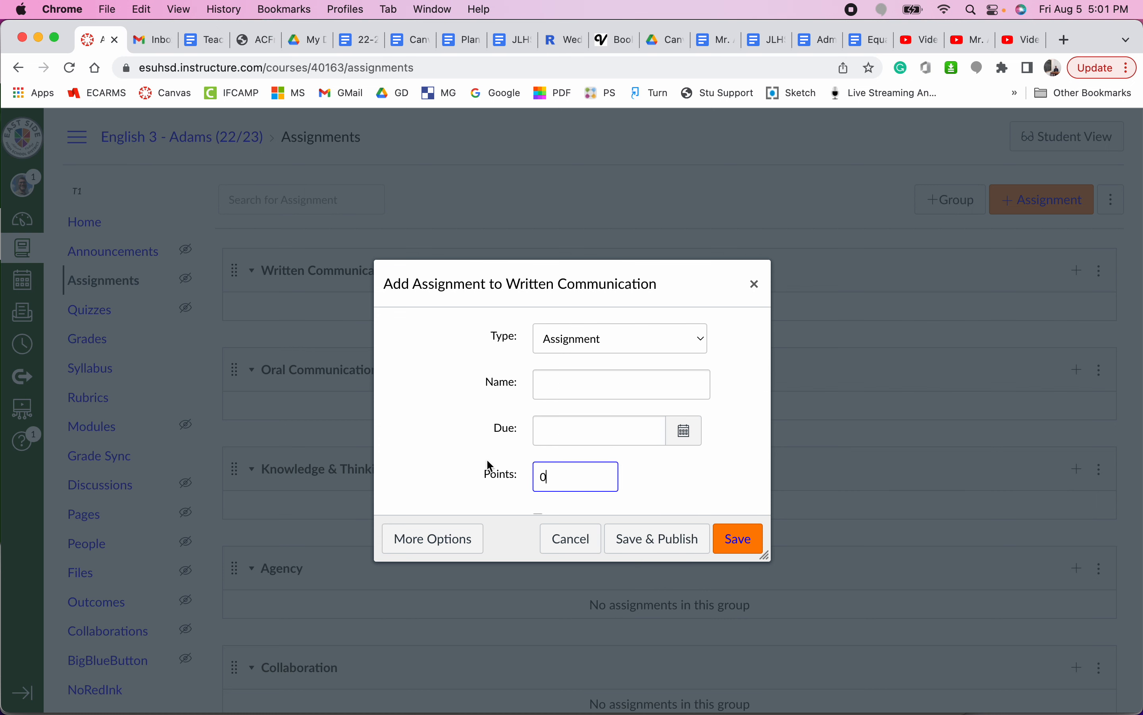
pyautogui.scroll(-2, 482, 456)
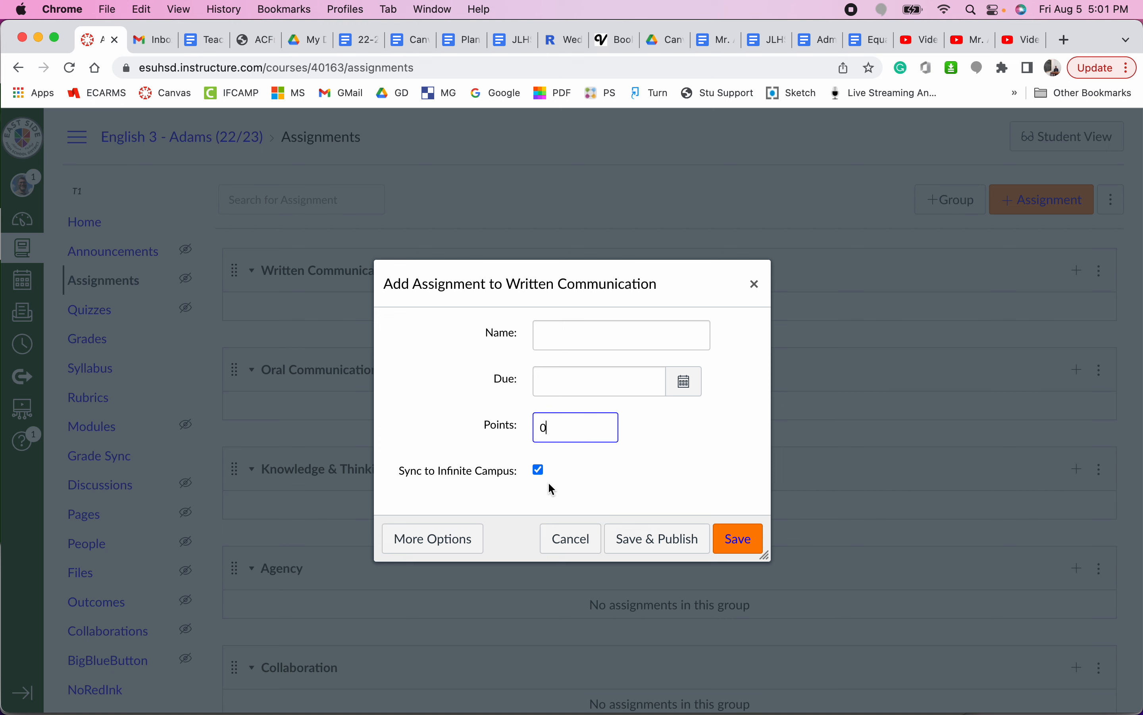
pyautogui.scroll(2, 549, 485)
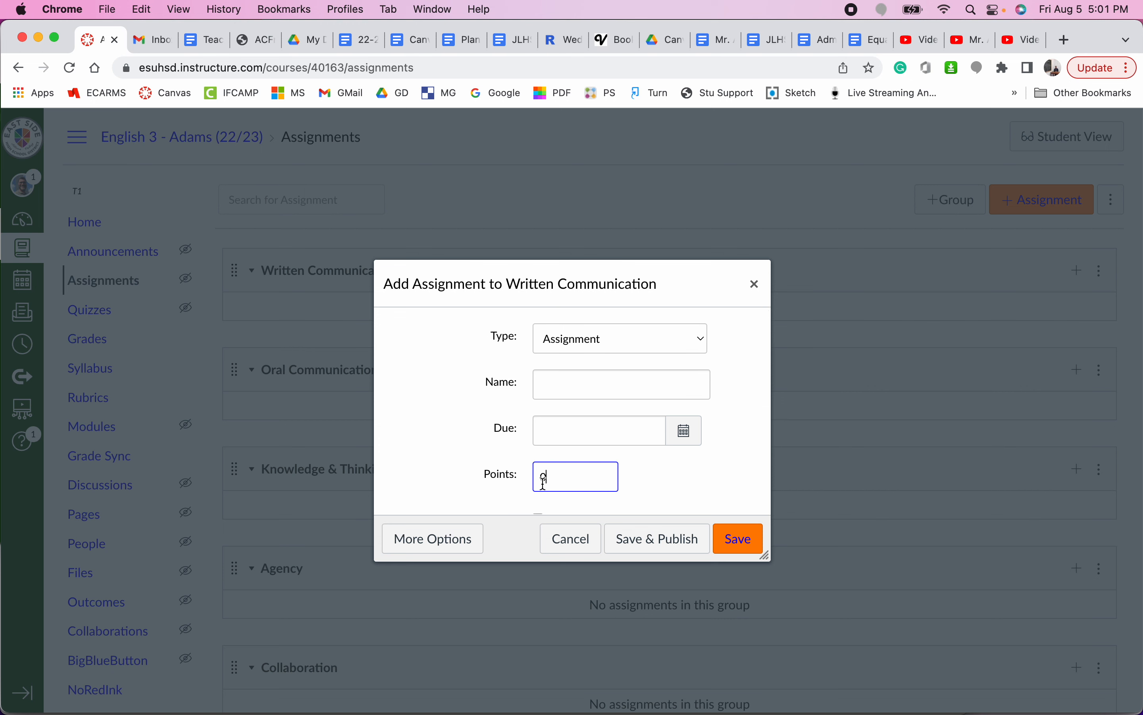
pyautogui.click(435, 542)
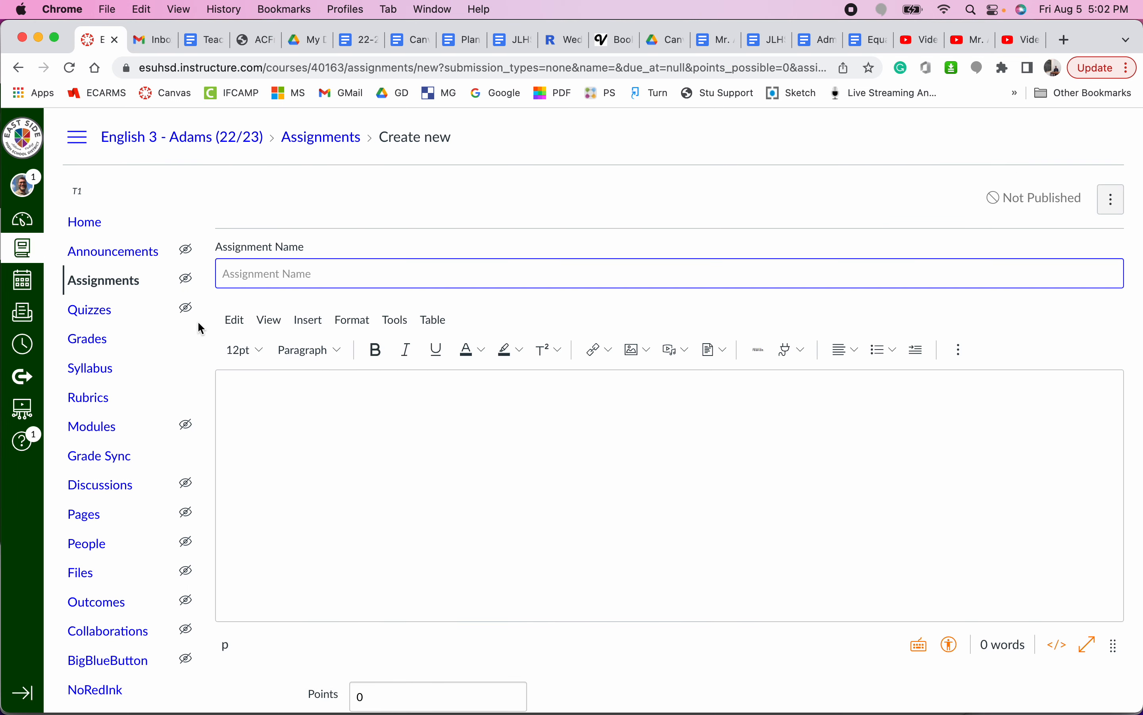
# Create a new assignment from the course's Assignments page, named "Title", with the description "Directions."
pyautogui.click(88, 286)
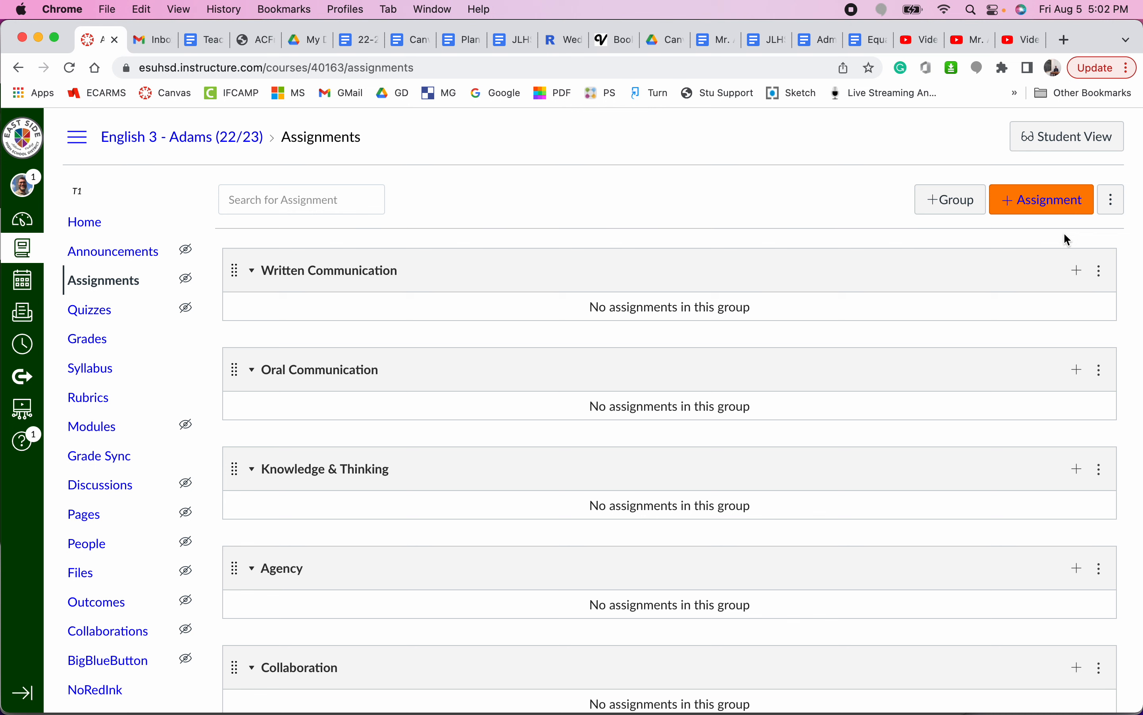
pyautogui.click(1042, 201)
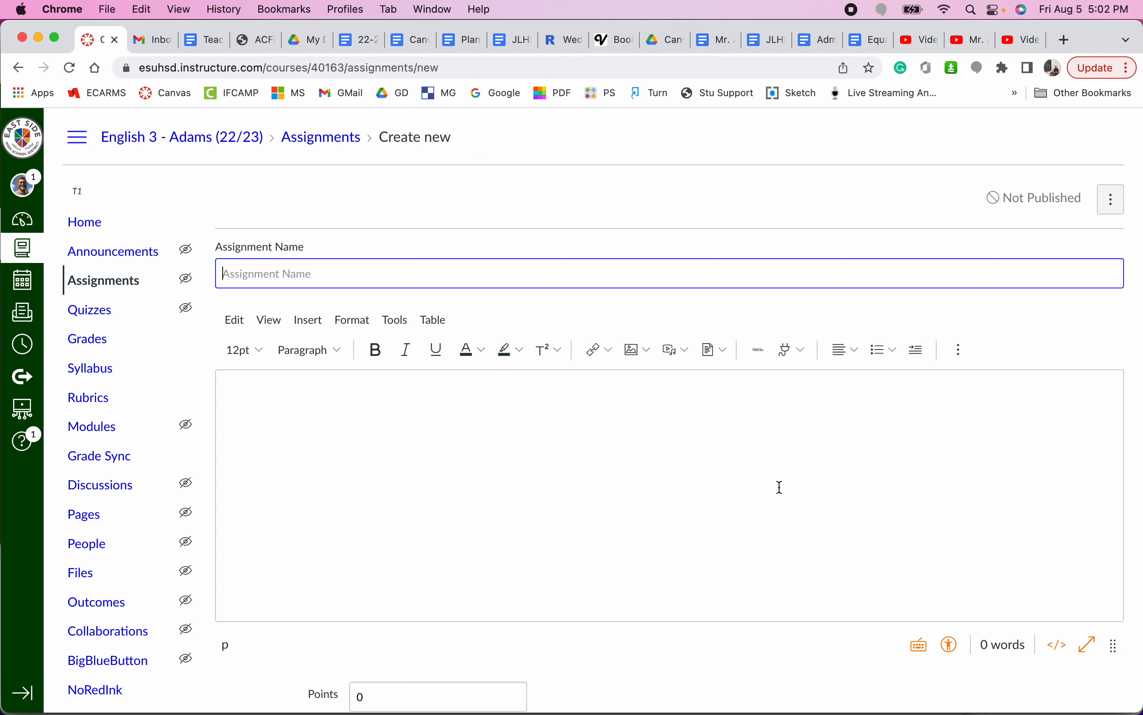
pyautogui.write('Title')
pyautogui.click(733, 579)
pyautogui.write('Direc')
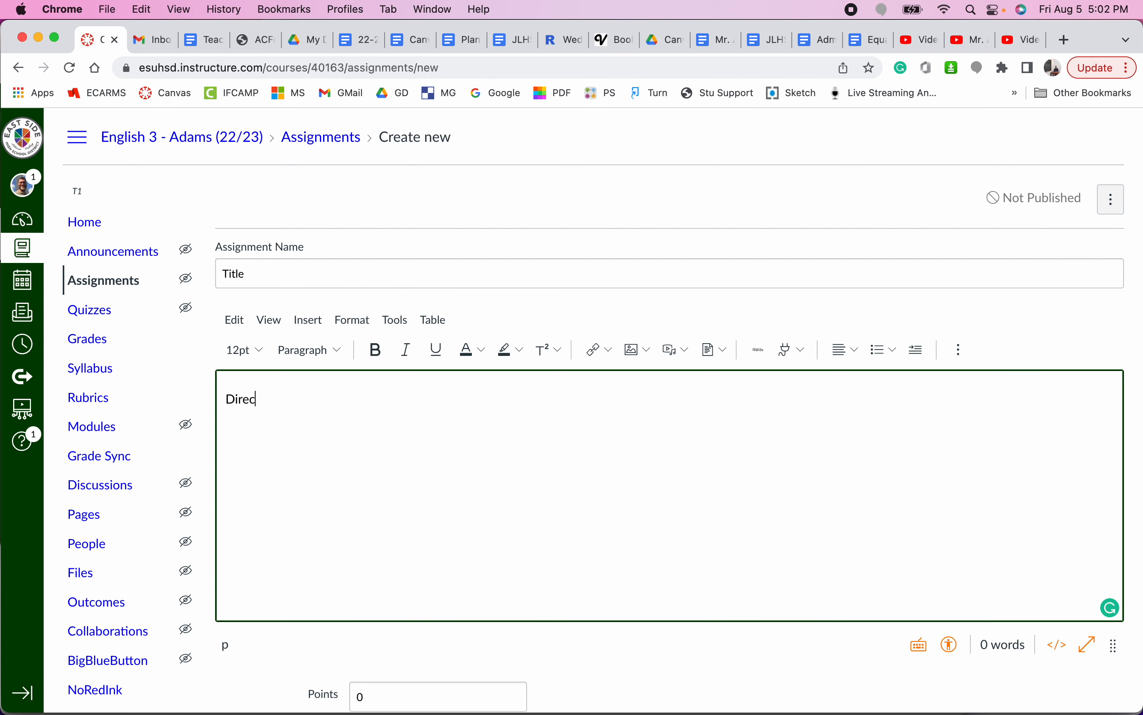
pyautogui.write('tions.')
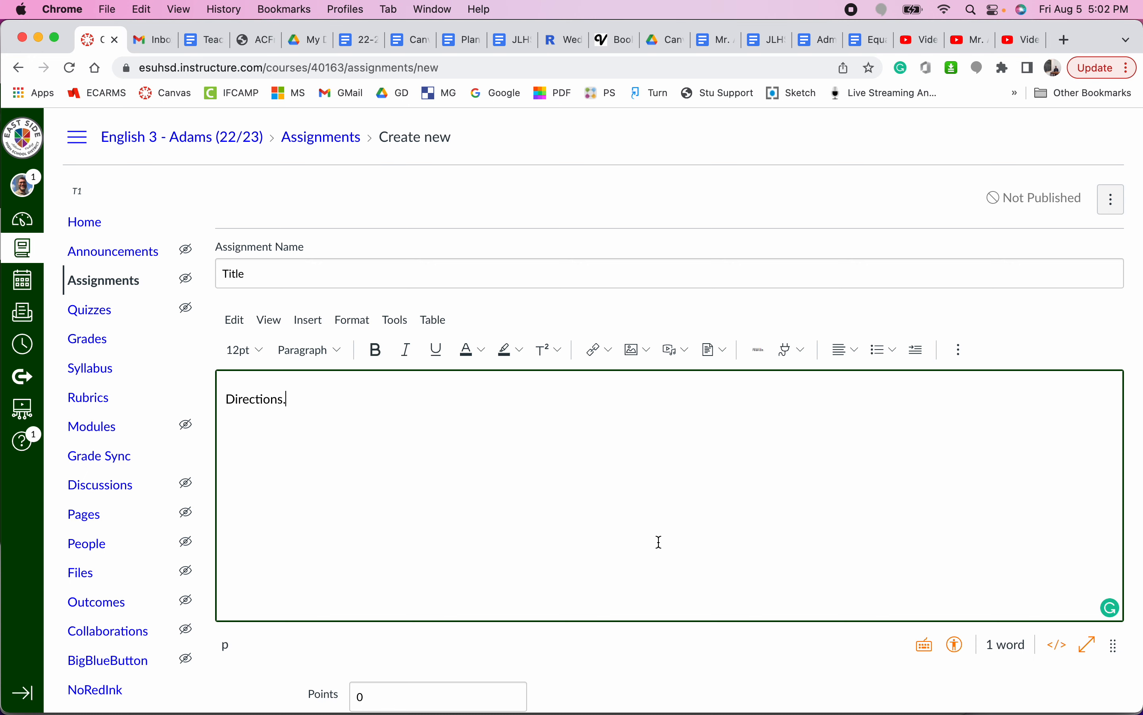
# Set the assignment's points to 50
pyautogui.scroll(-1, 660, 542)
pyautogui.scroll(-5, 660, 541)
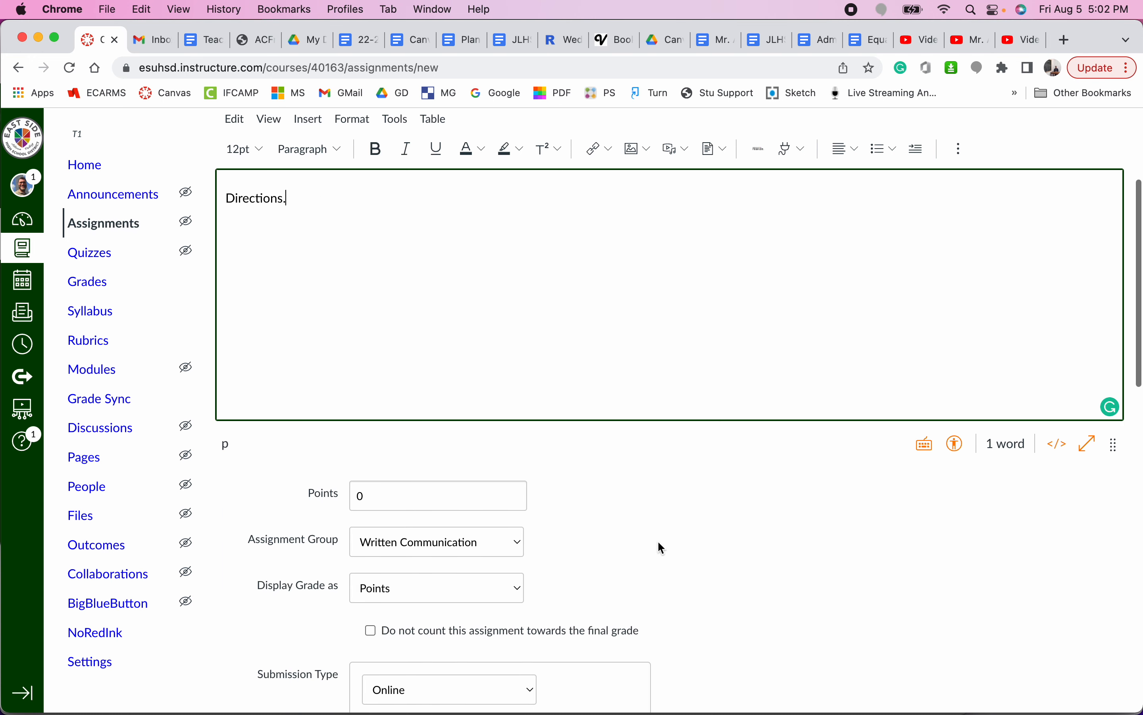
pyautogui.click(409, 447)
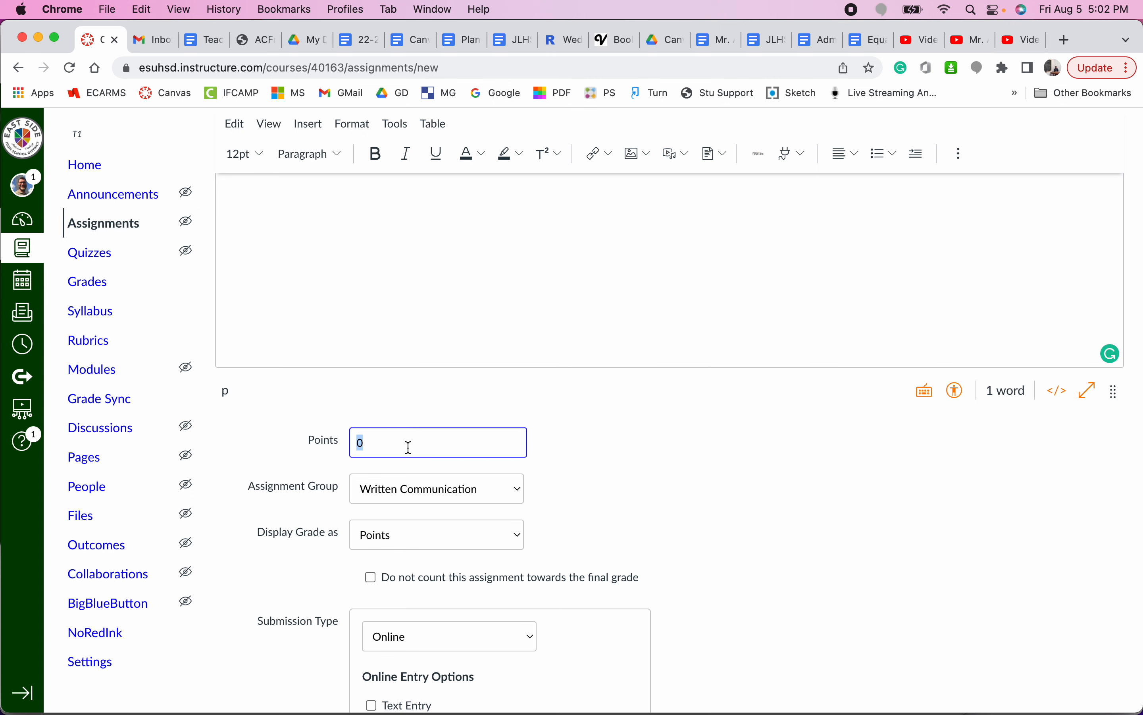
pyautogui.write('50')
pyautogui.scroll(-1, 621, 496)
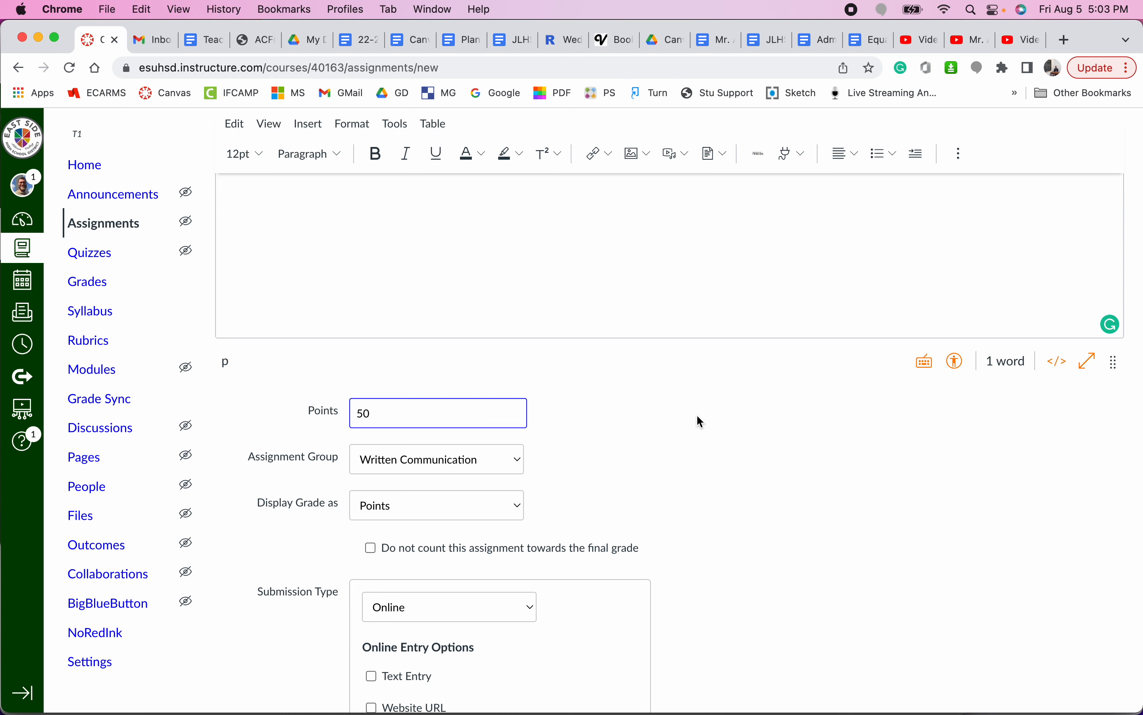
pyautogui.doubleClick(390, 405)
# Put the assignment in the Knowledge & Thinking group and choose Points as its grade display
pyautogui.click(445, 464)
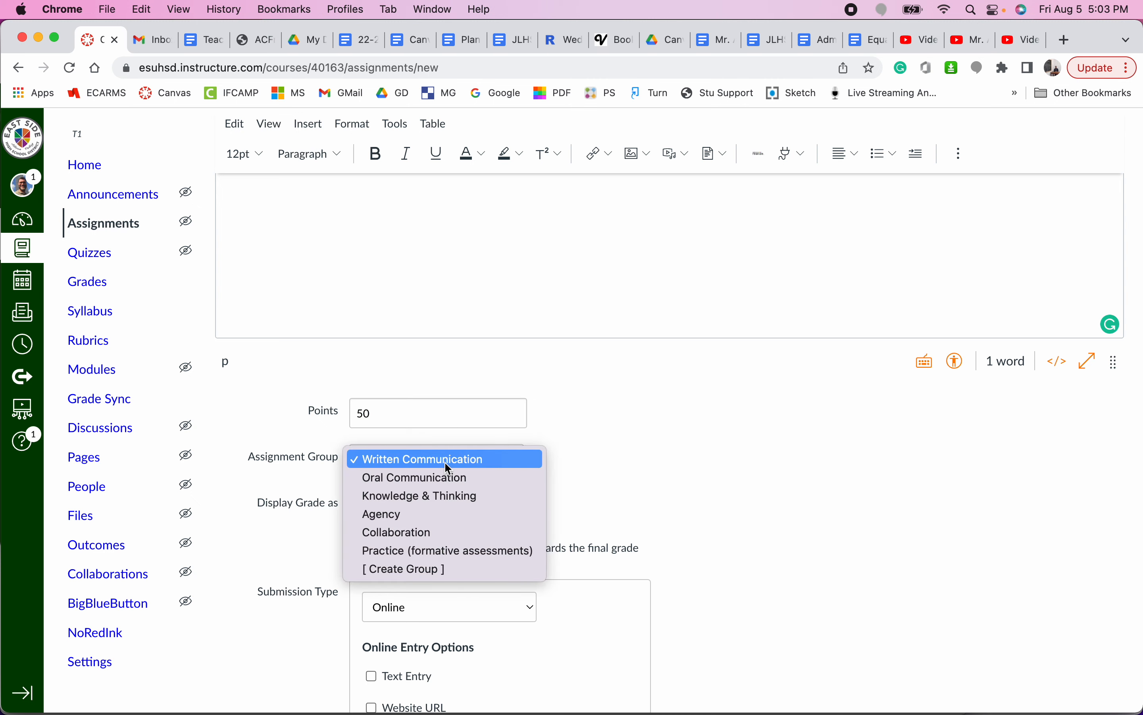
pyautogui.click(449, 496)
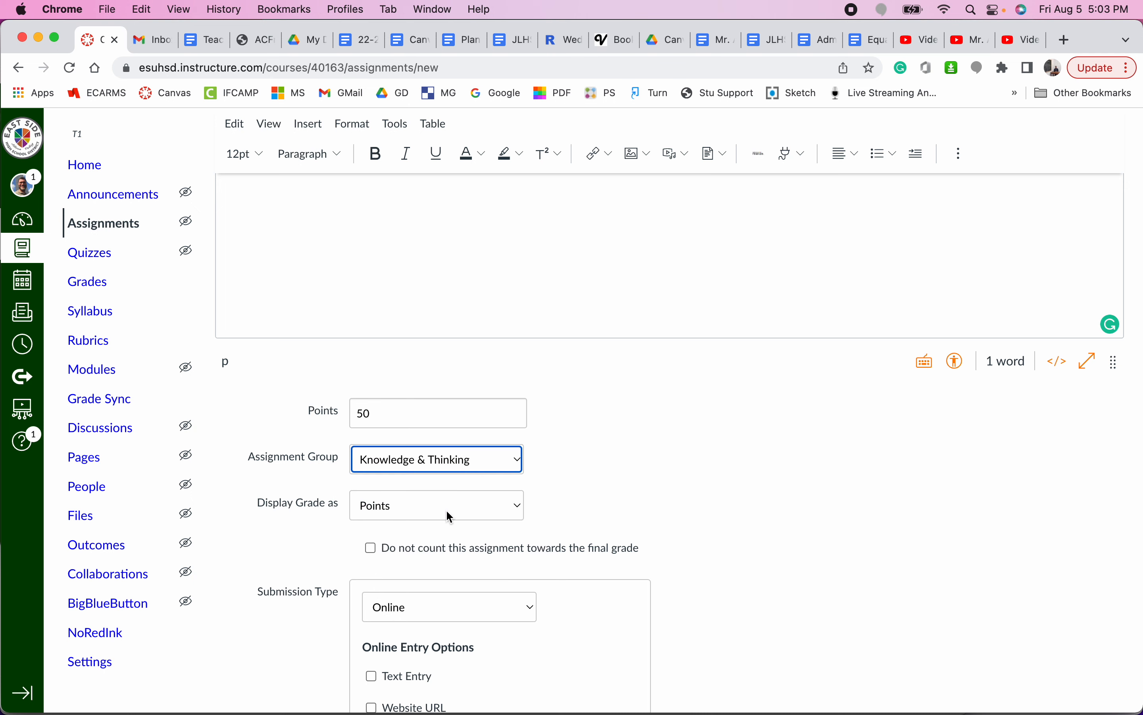
pyautogui.click(447, 512)
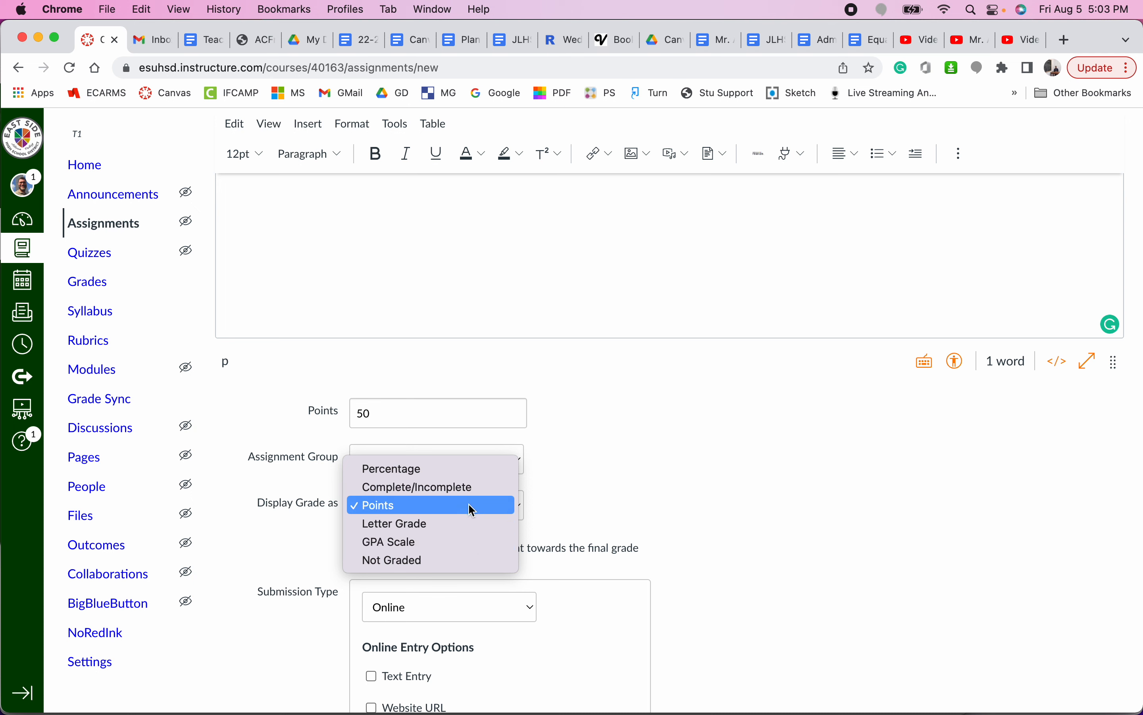
pyautogui.click(390, 510)
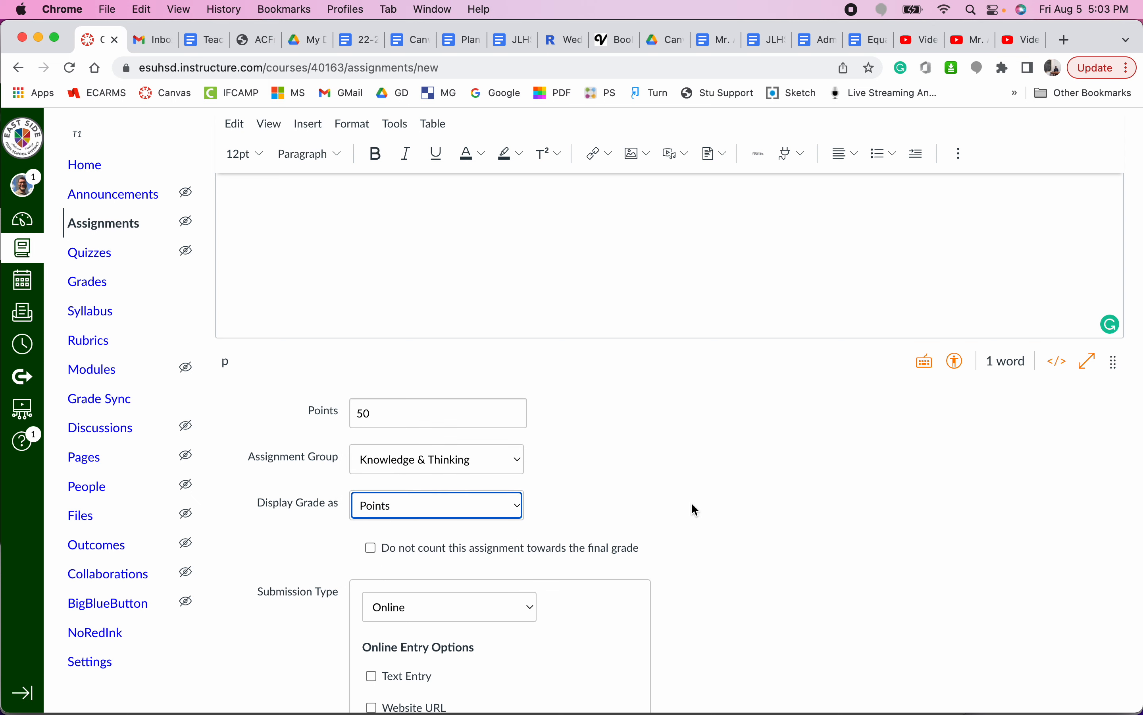
# Try the No Submission and On Paper submission types, and set the type back to Online
pyautogui.scroll(-3, 691, 502)
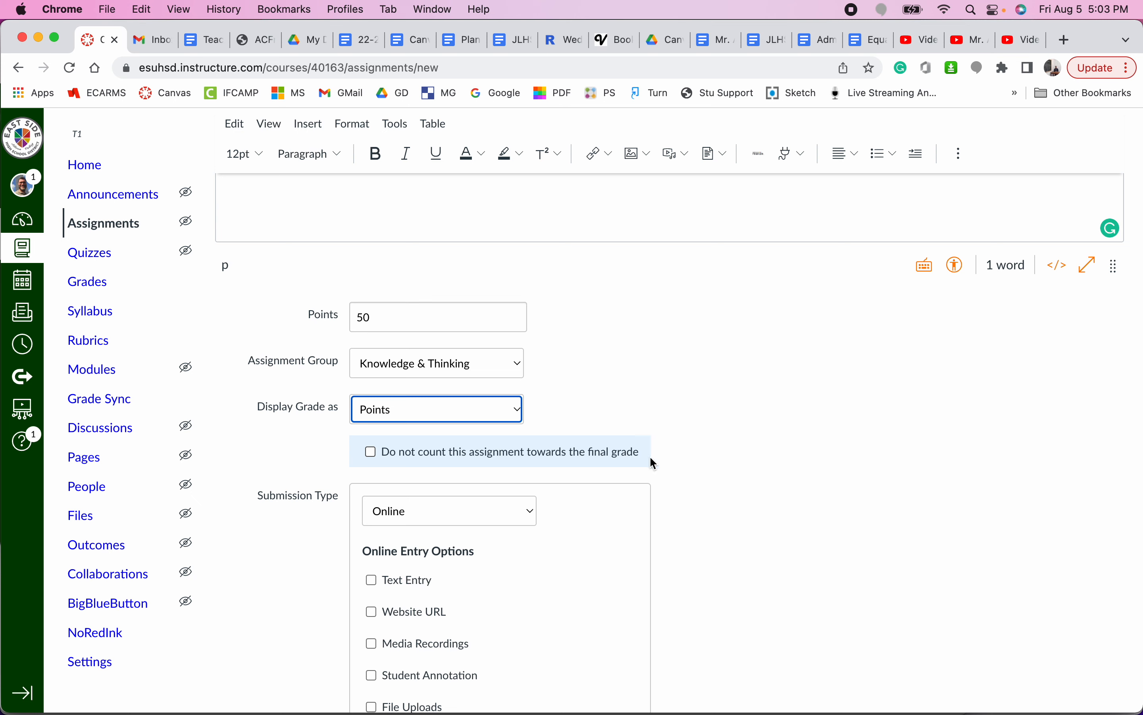
pyautogui.scroll(-3, 782, 532)
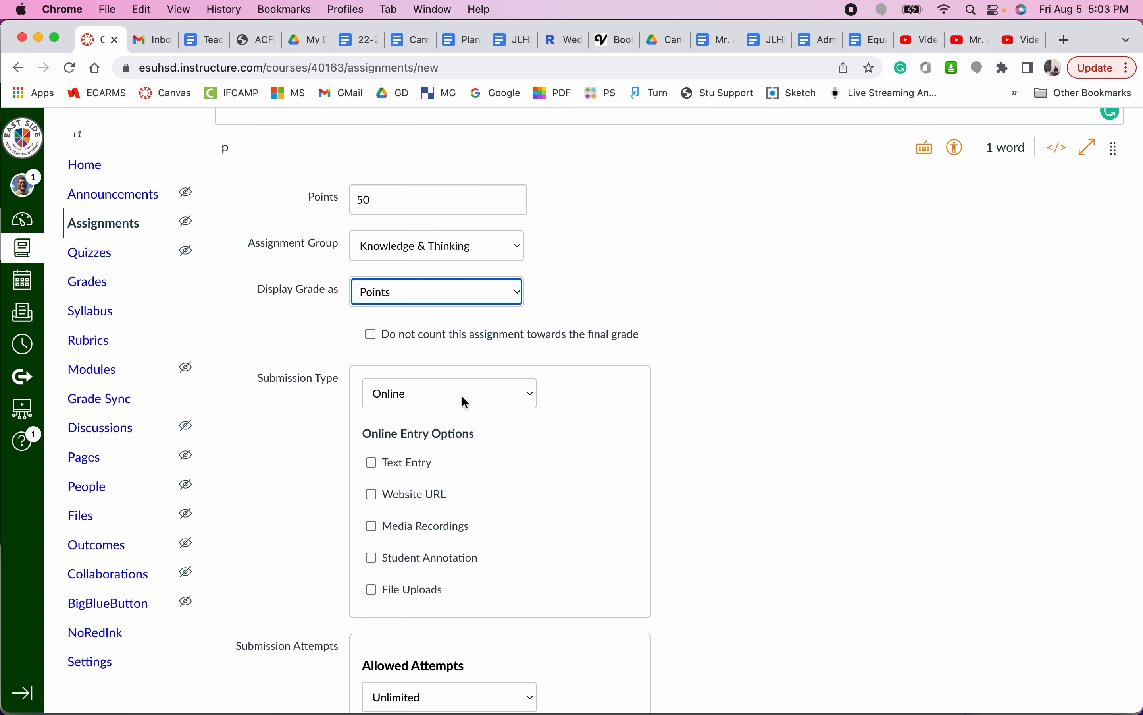
pyautogui.click(465, 402)
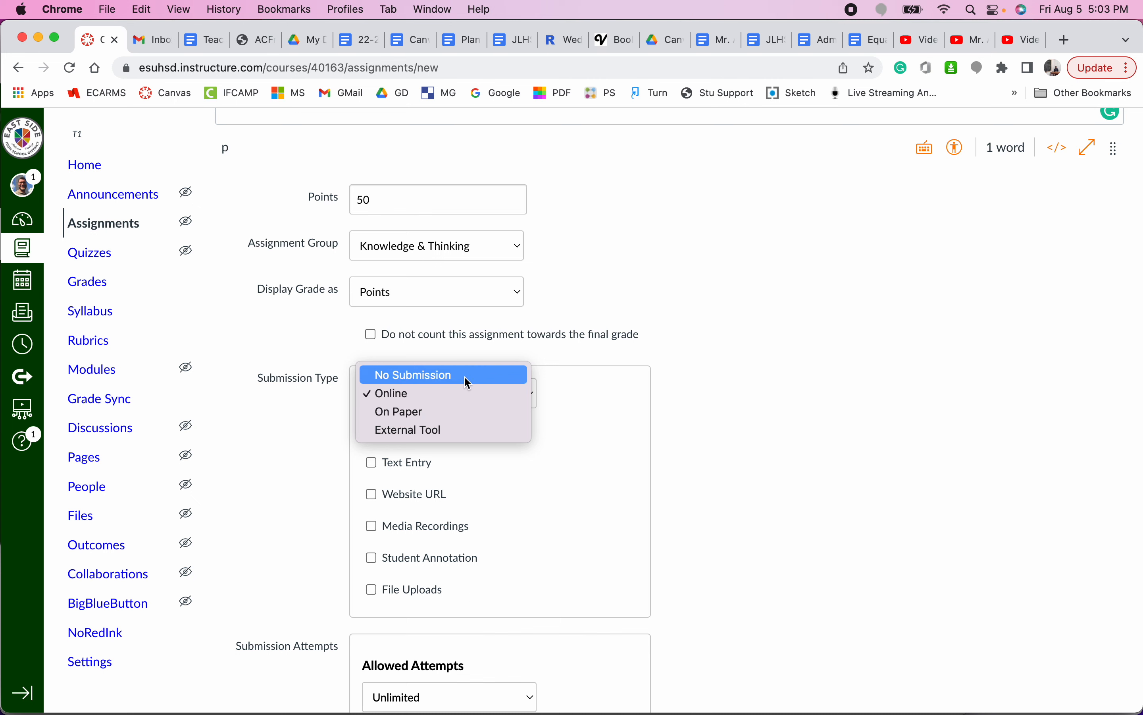
pyautogui.click(467, 383)
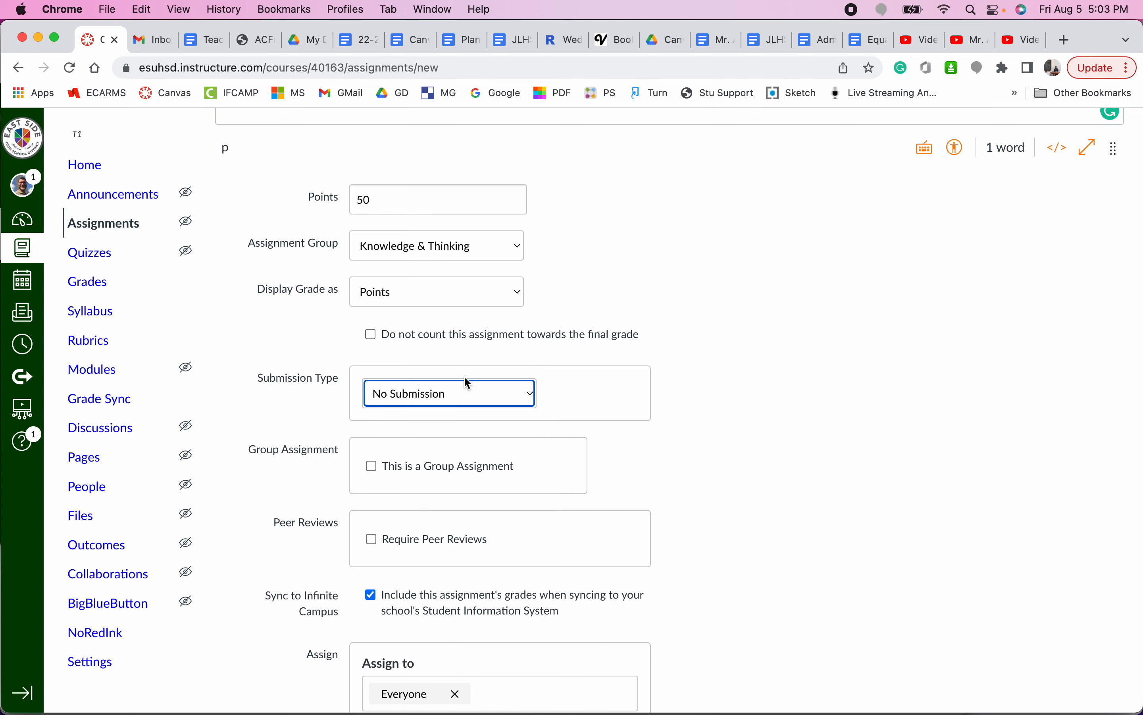
pyautogui.click(460, 397)
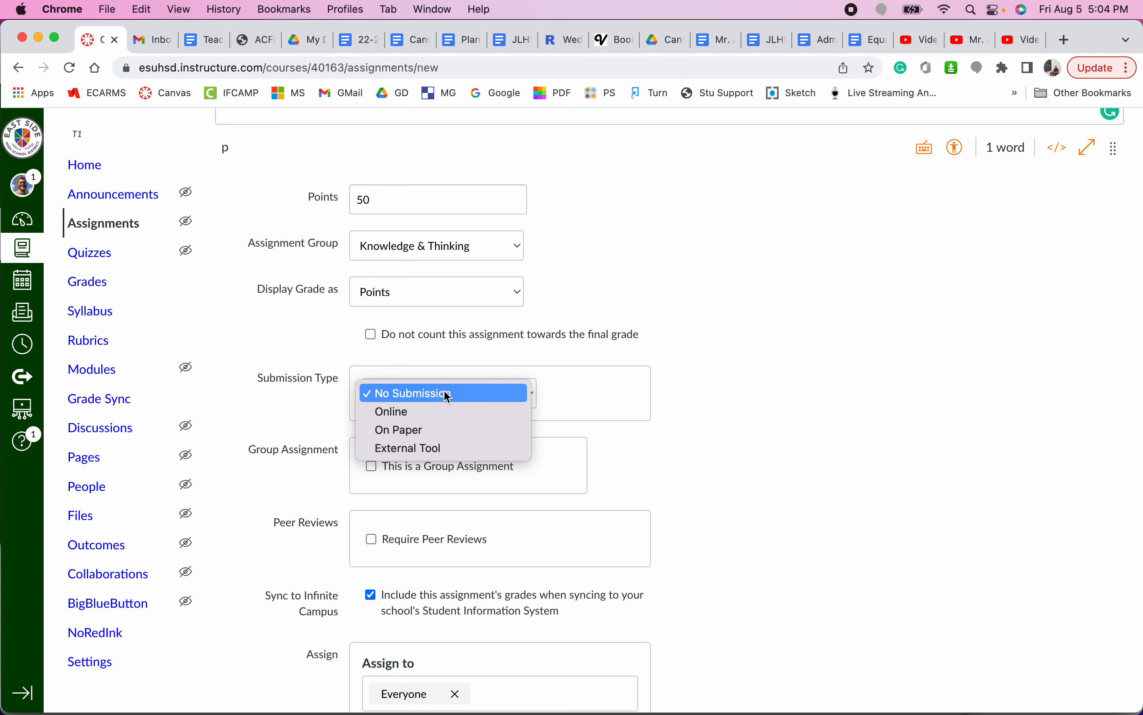
pyautogui.click(437, 429)
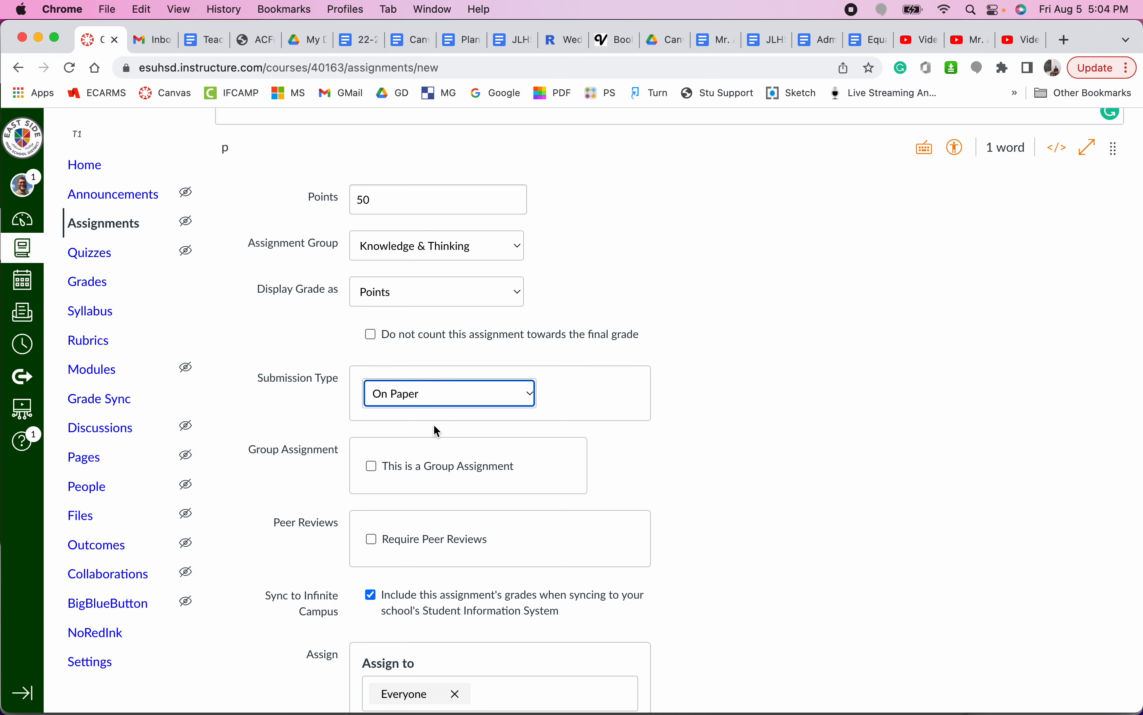
pyautogui.click(454, 395)
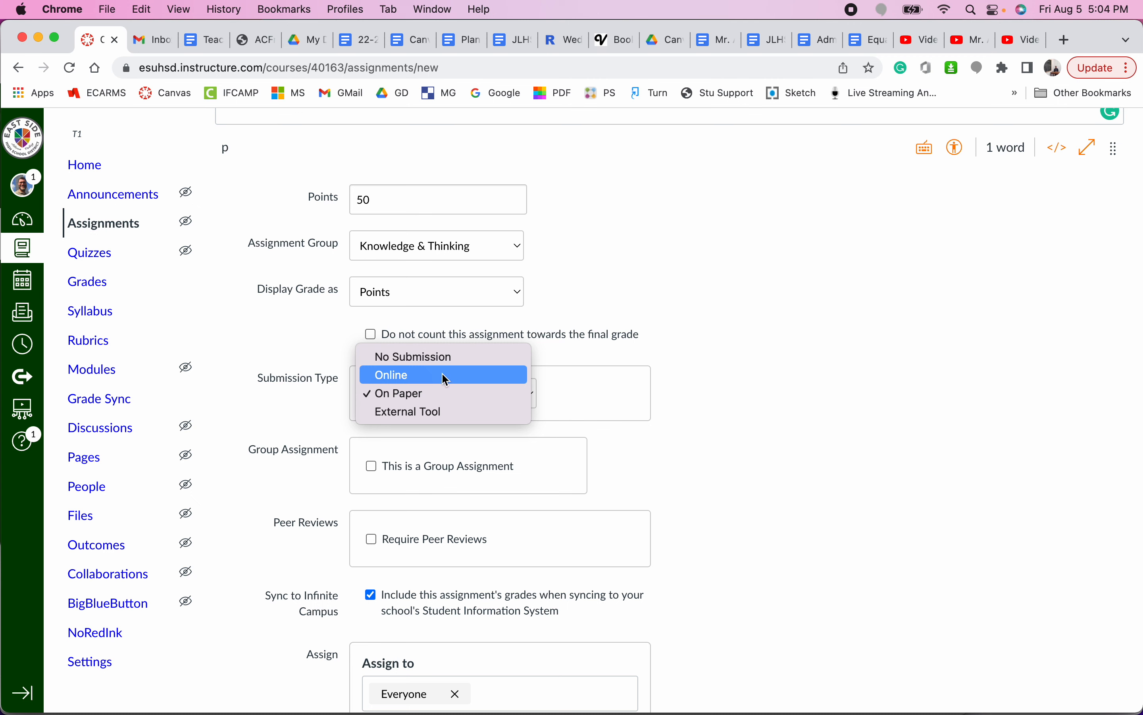
pyautogui.click(407, 378)
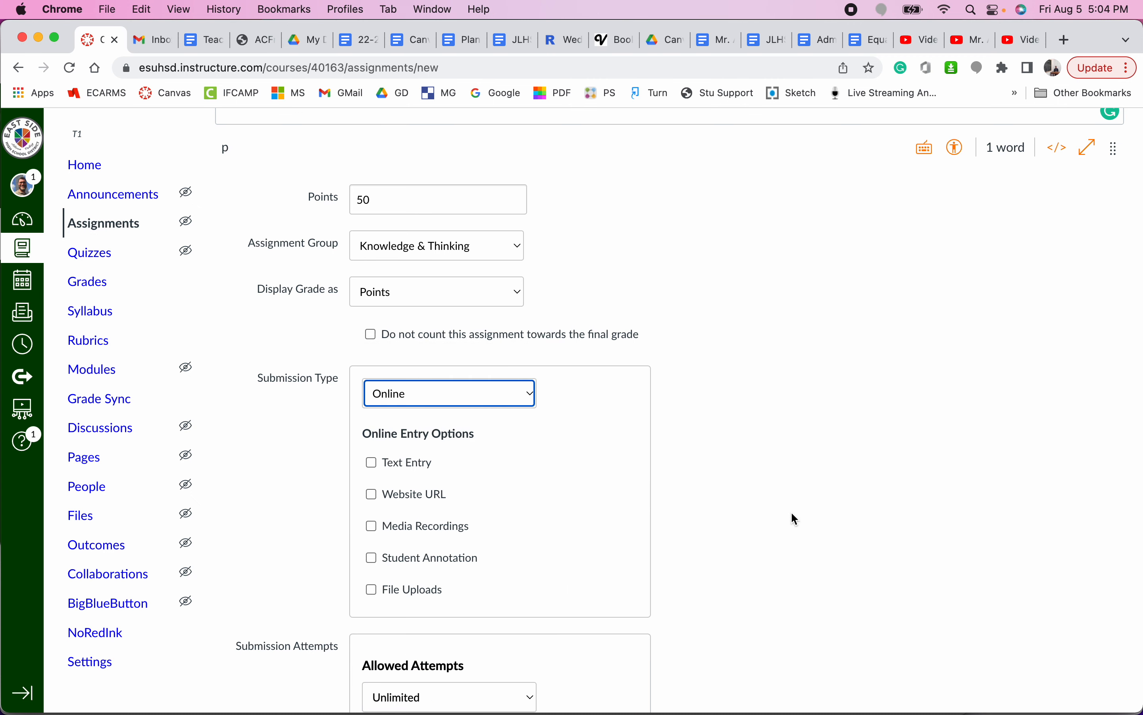
# Try the File Uploads entry option, and enable Text Entry, Website URL, Media Recordings and Student Annotation instead
pyautogui.scroll(-3, 792, 513)
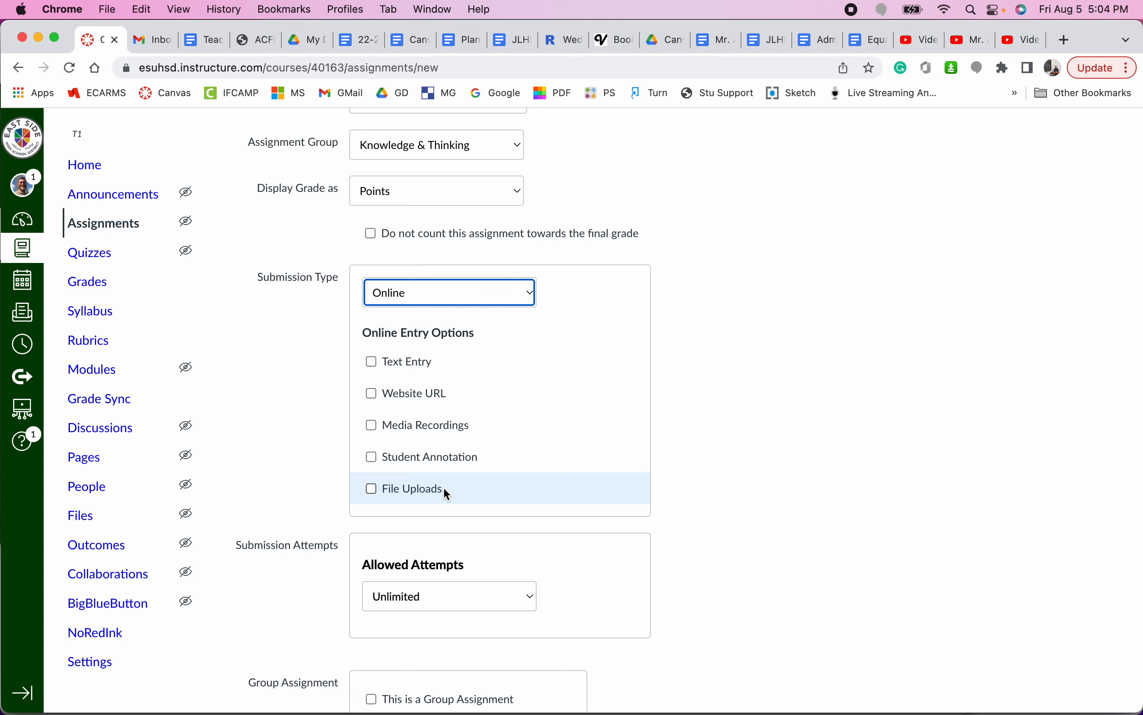
pyautogui.click(412, 487)
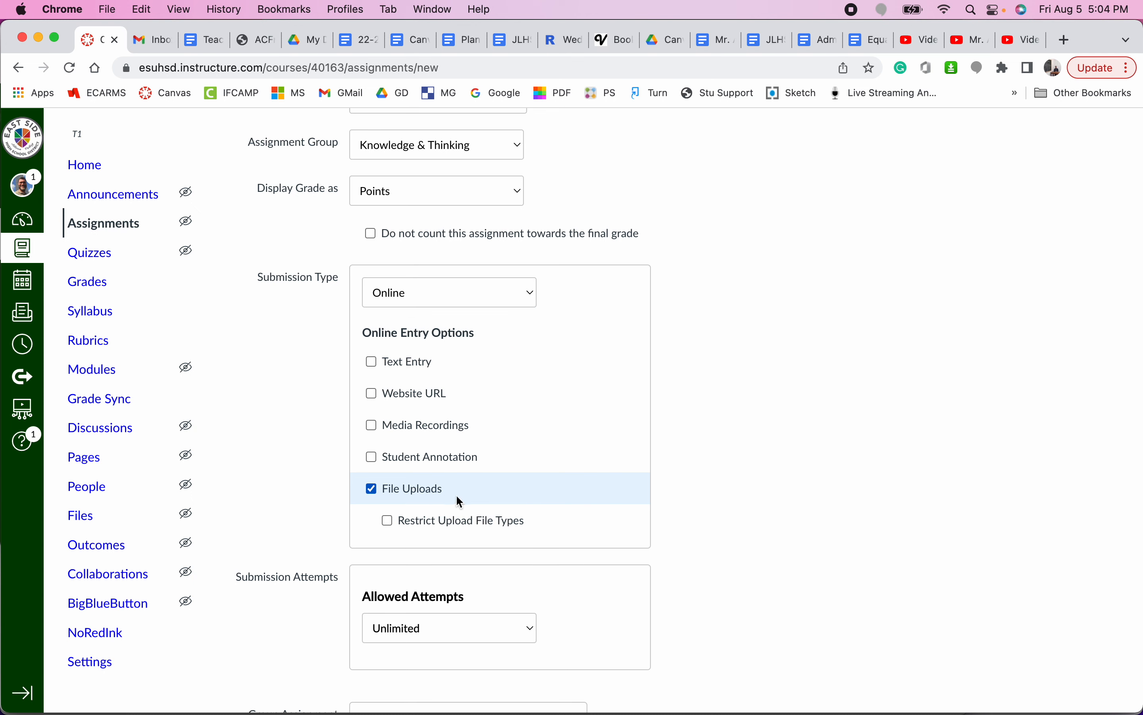
pyautogui.click(526, 495)
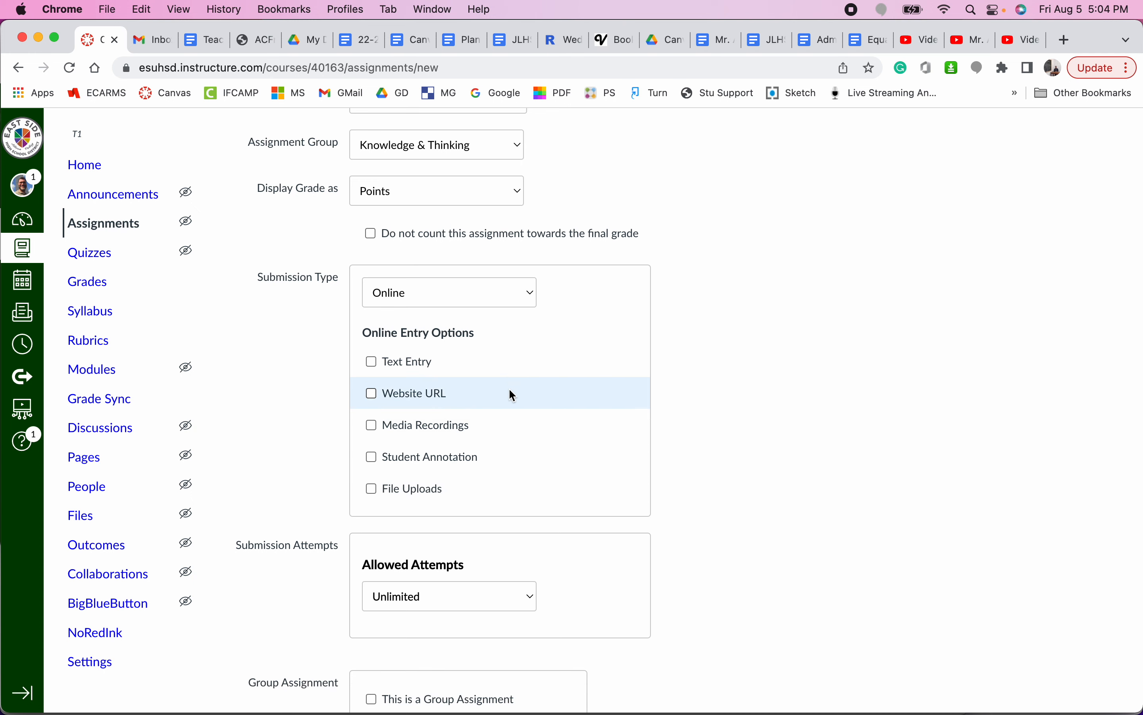
pyautogui.click(410, 363)
pyautogui.click(373, 400)
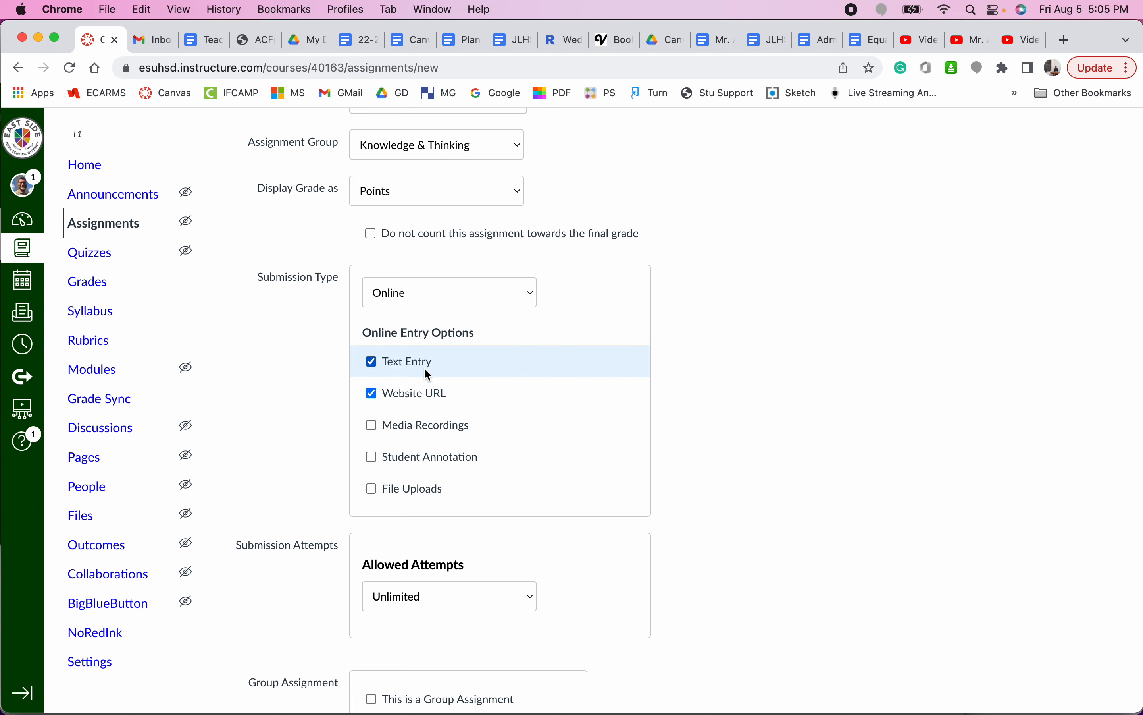
pyautogui.click(382, 439)
pyautogui.click(377, 448)
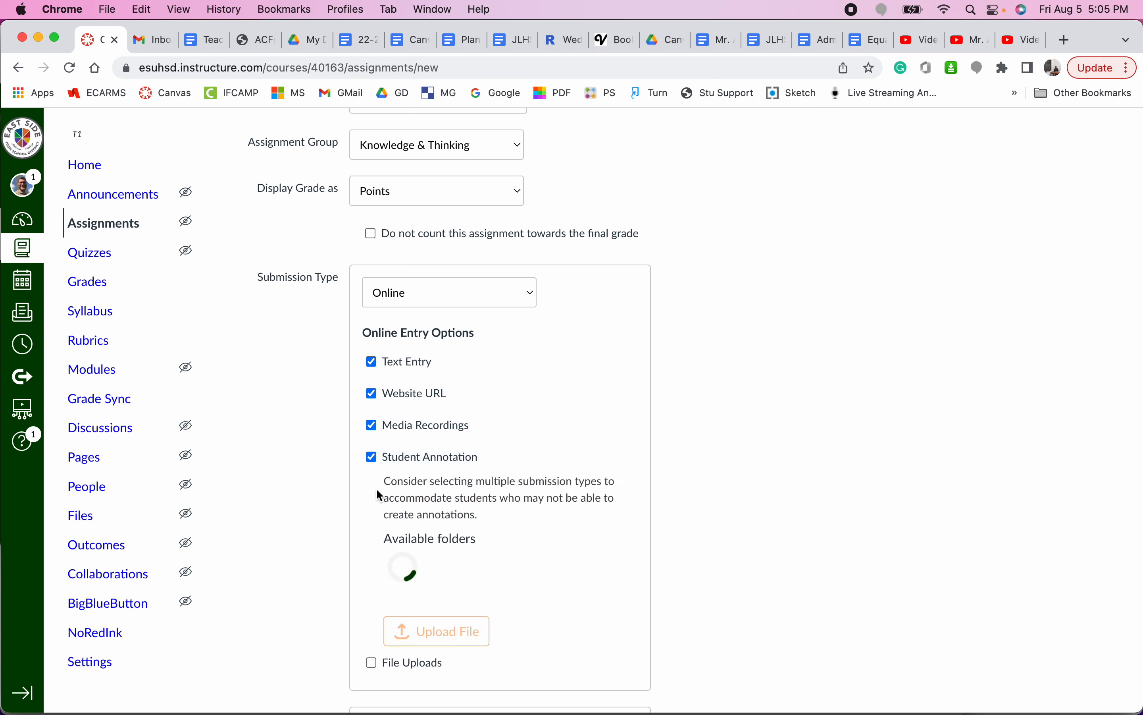
# Disable the Student Annotation, Website URL, Text Entry and Media Recordings entry options
pyautogui.click(373, 457)
pyautogui.click(373, 394)
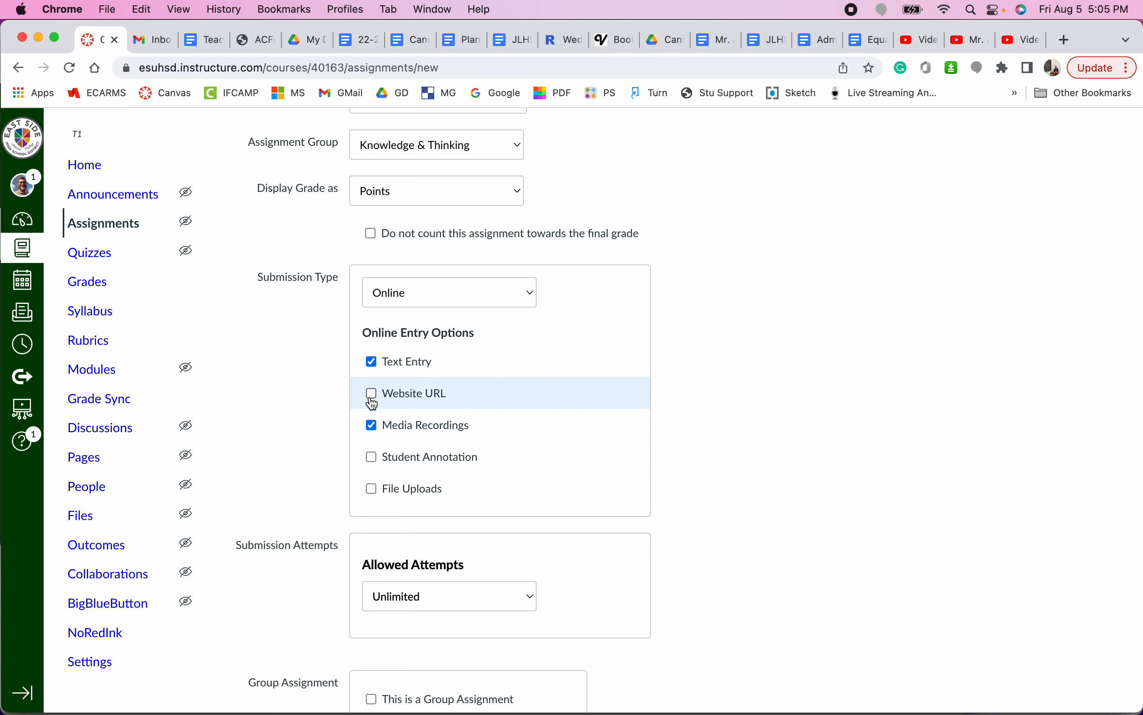
pyautogui.click(373, 360)
pyautogui.click(402, 425)
pyautogui.click(433, 425)
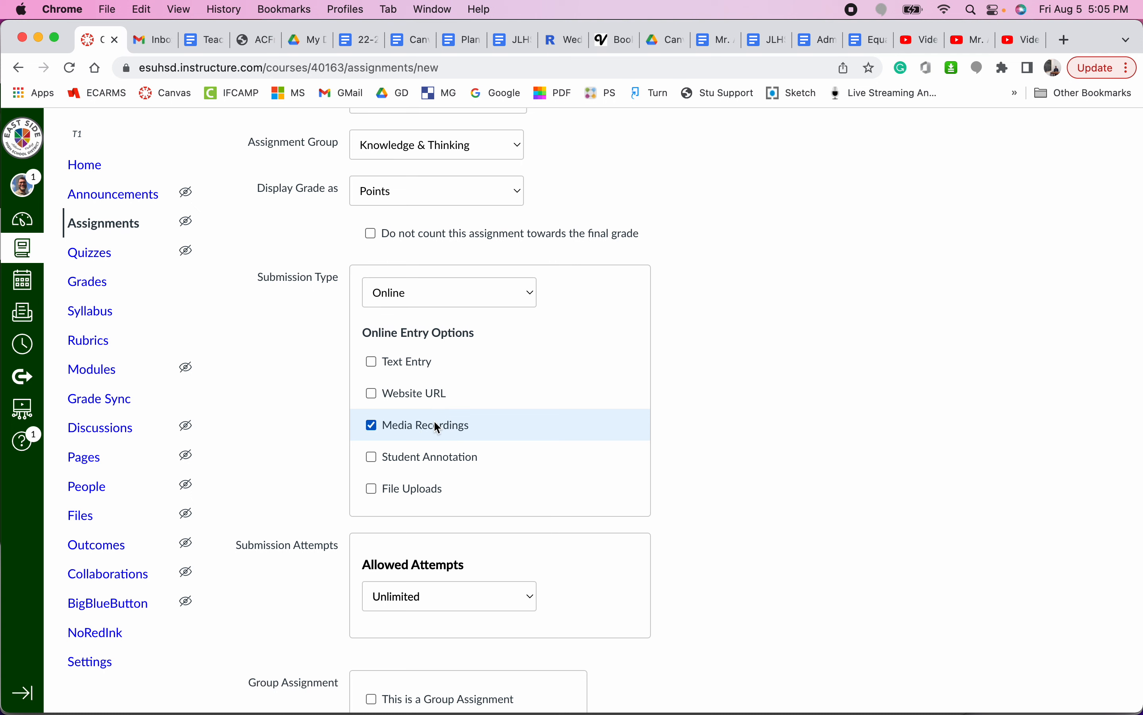
pyautogui.click(569, 431)
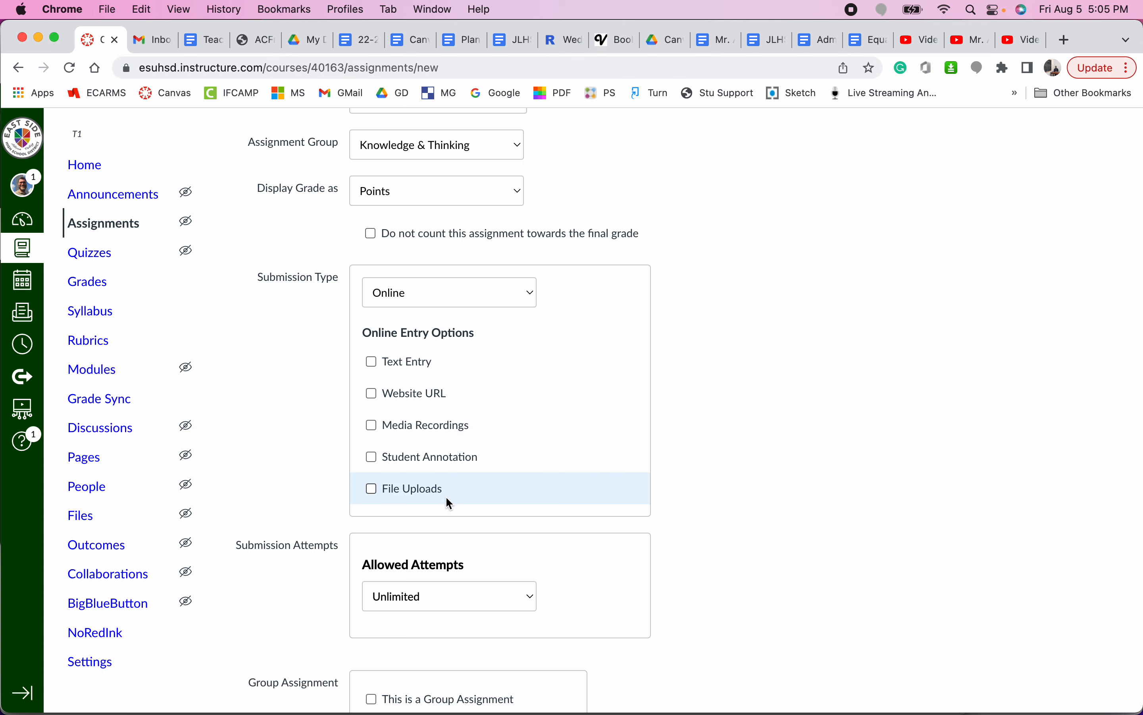
# Allow File Uploads as the only online entry option for the assignment
pyautogui.click(394, 487)
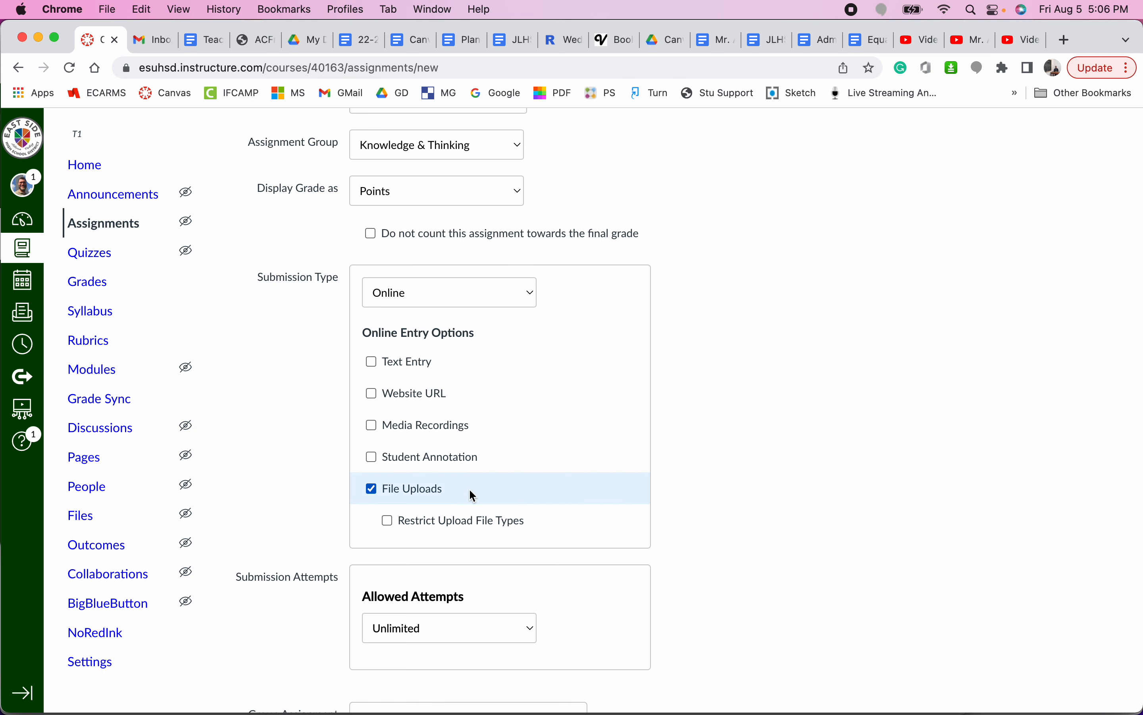
# Try Media Recordings in place of File Uploads as the online entry option, and restore File Uploads
pyautogui.click(504, 494)
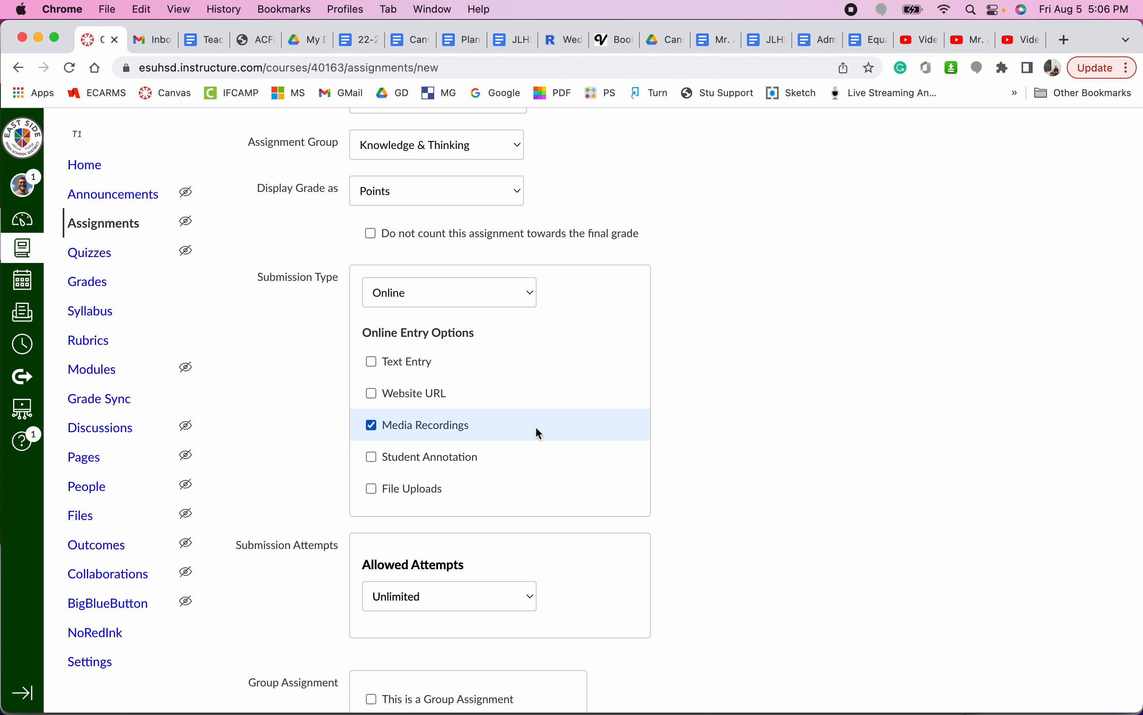
pyautogui.click(510, 430)
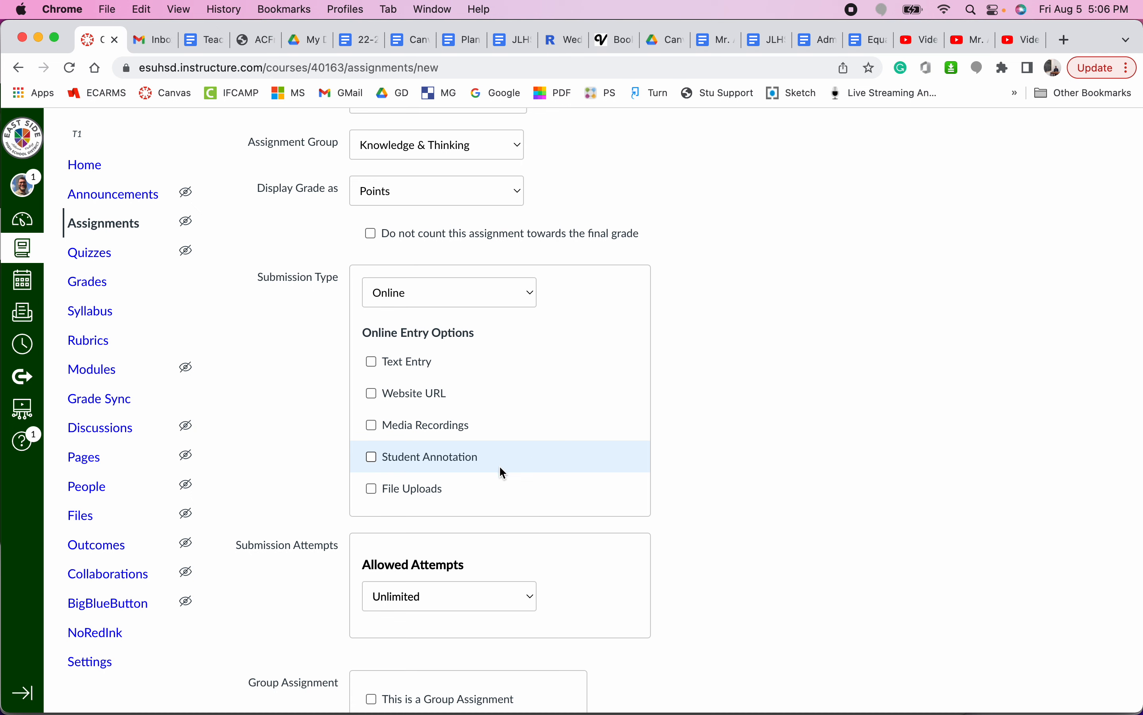
pyautogui.click(458, 490)
# Try the Restrict Upload File Types option under File Uploads and disable it again
pyautogui.scroll(-2, 766, 524)
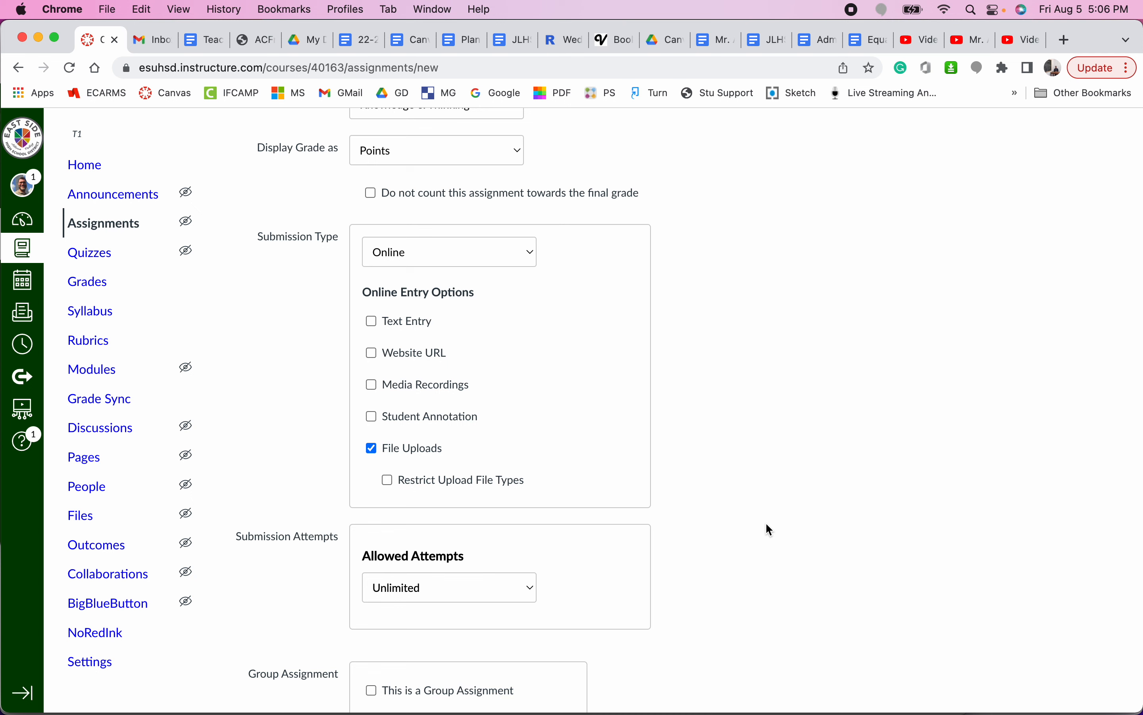
pyautogui.click(399, 482)
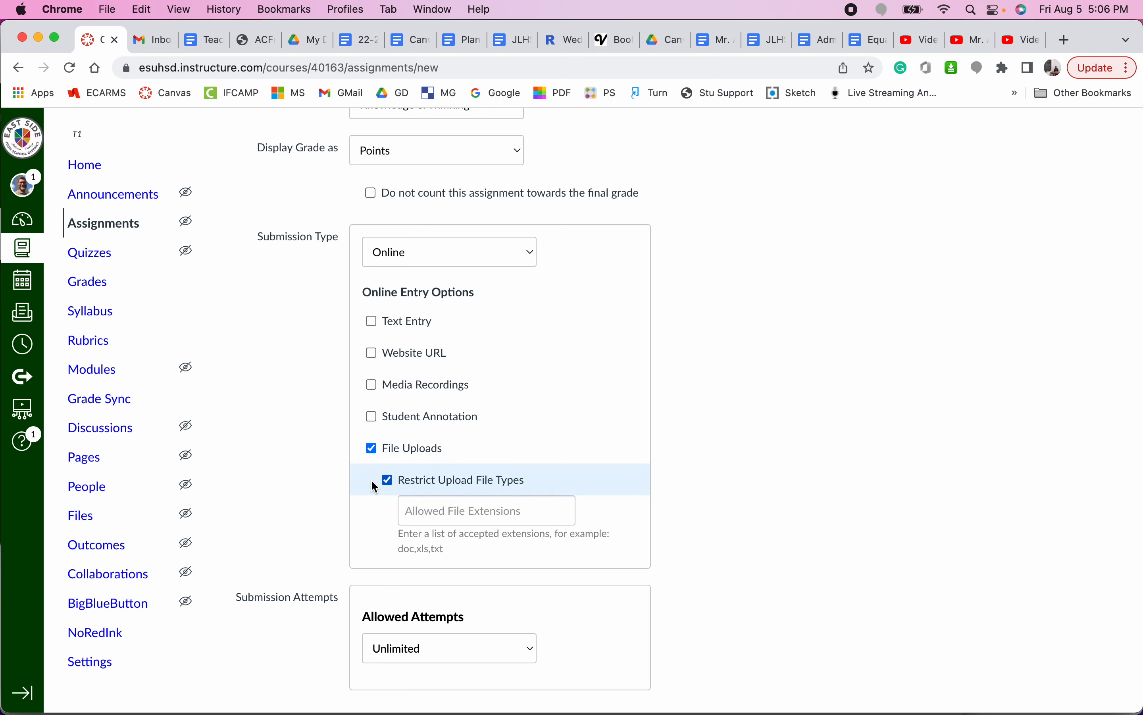
pyautogui.click(388, 480)
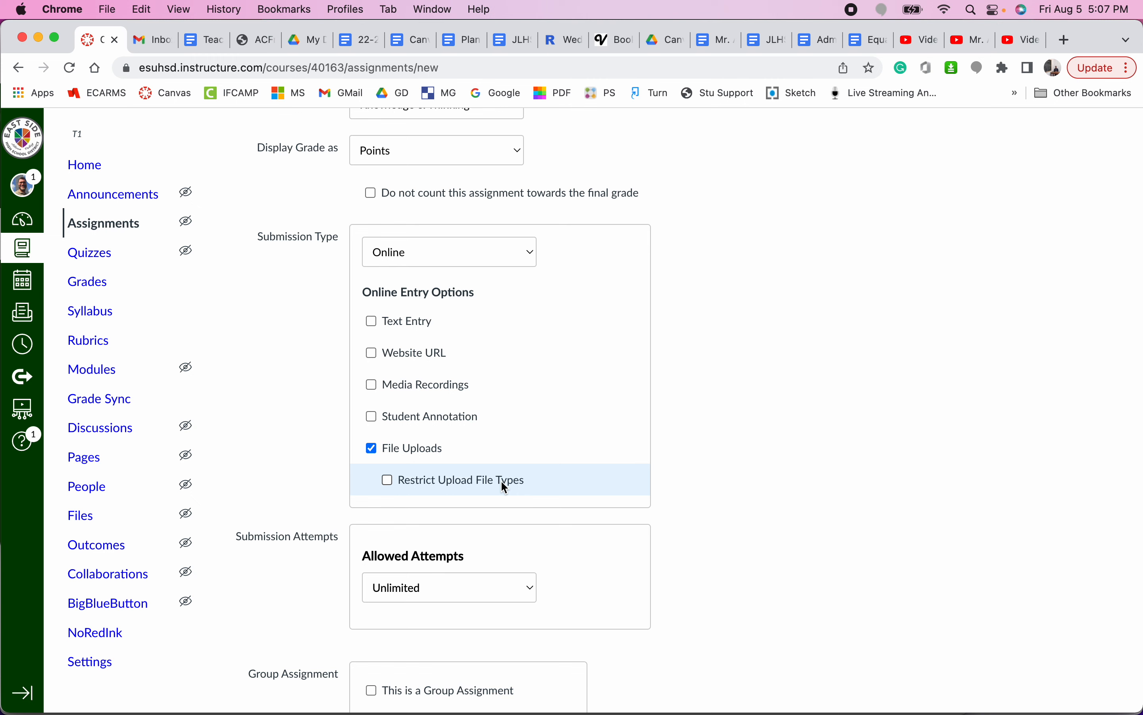
# Try the No Submission and On Paper submission types, and switch the submission type to External Tool
pyautogui.click(464, 245)
pyautogui.click(467, 233)
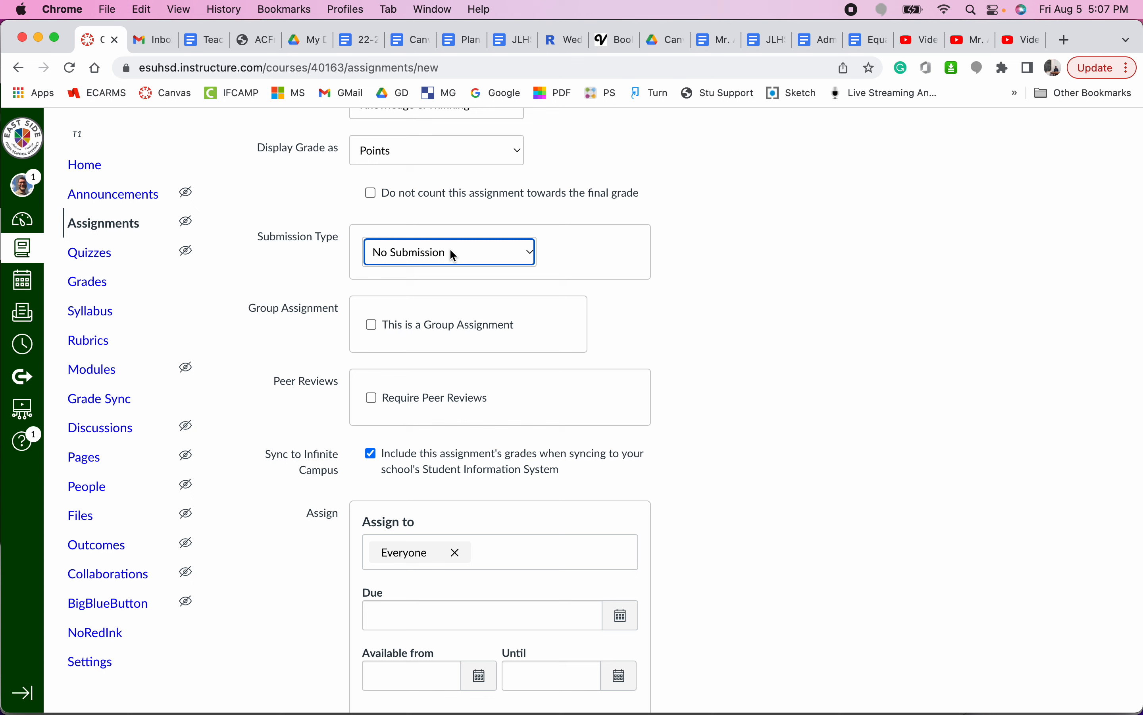
pyautogui.click(451, 249)
pyautogui.click(460, 283)
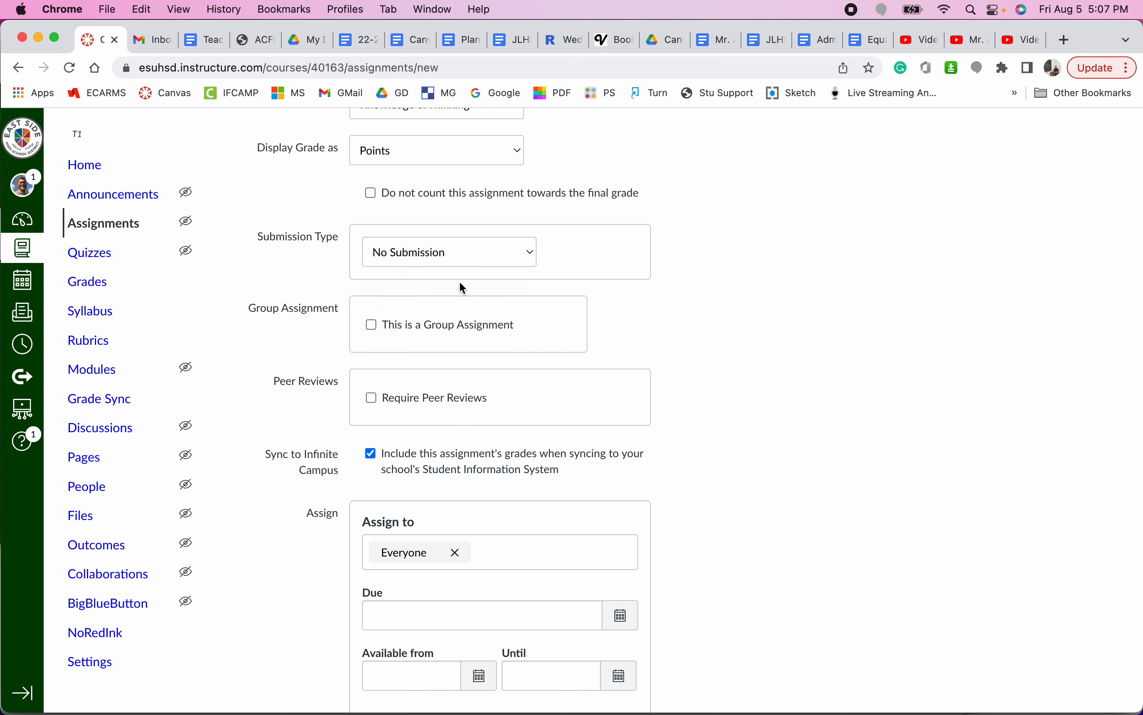
pyautogui.click(442, 255)
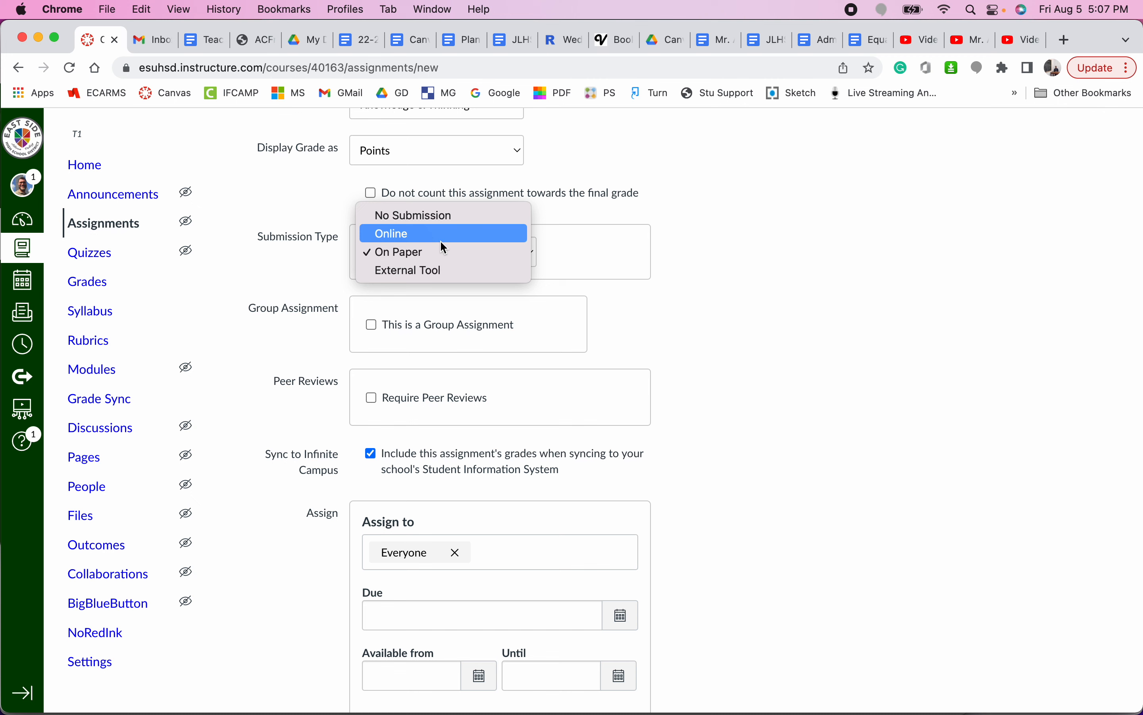
pyautogui.click(474, 276)
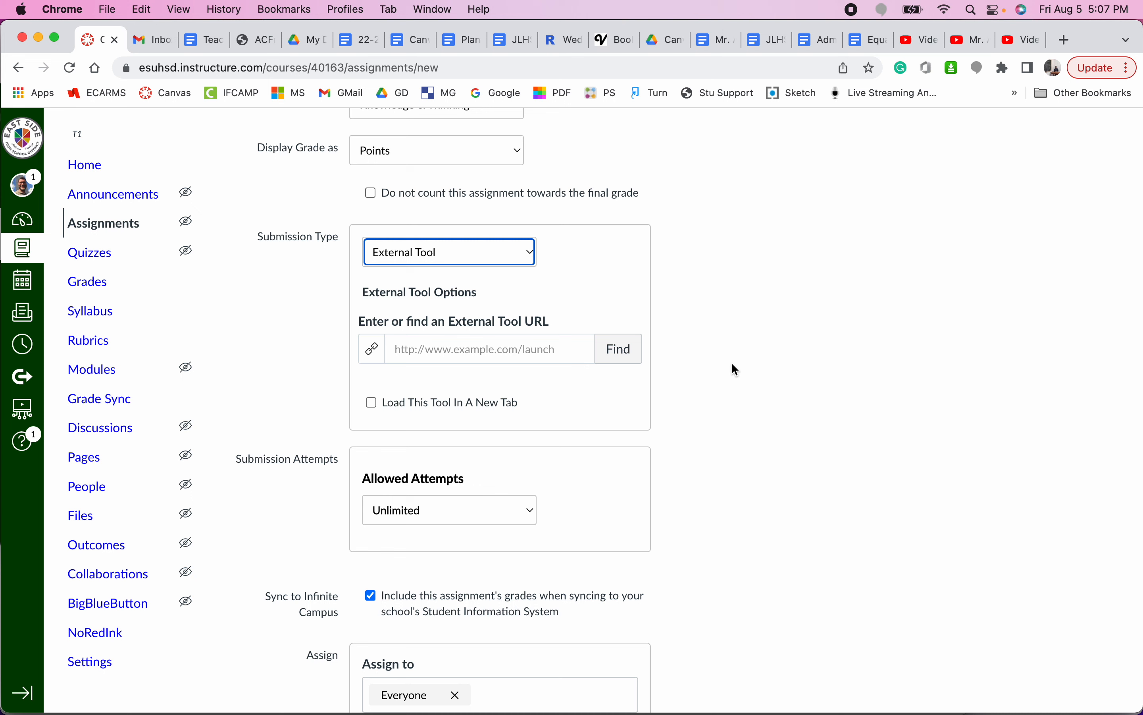
# Browse the available external tools without selecting one, and set the submission type back to Online
pyautogui.click(617, 349)
pyautogui.scroll(-4, 614, 455)
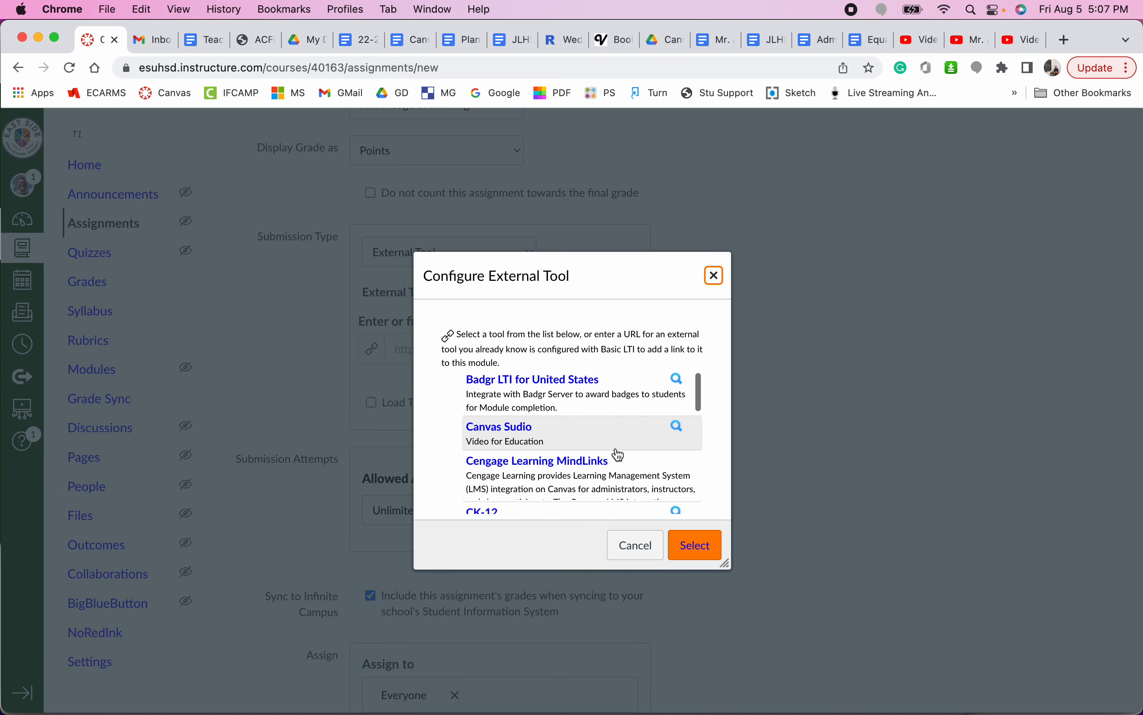
pyautogui.scroll(-5, 619, 456)
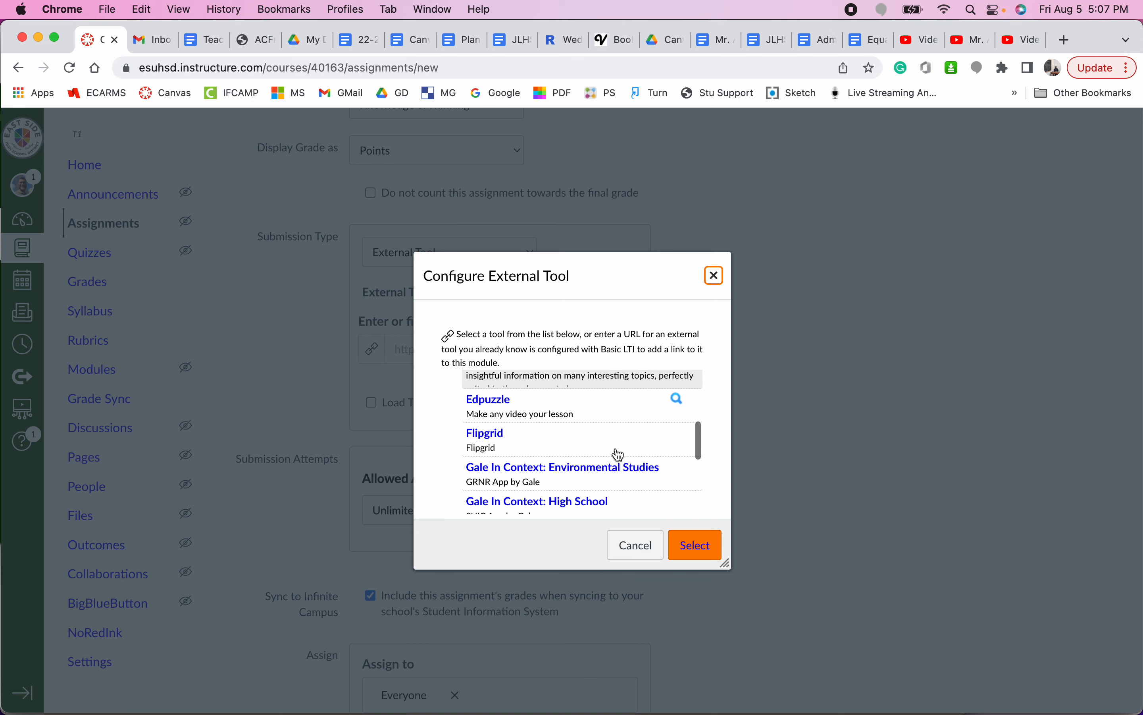
pyautogui.scroll(-6, 620, 456)
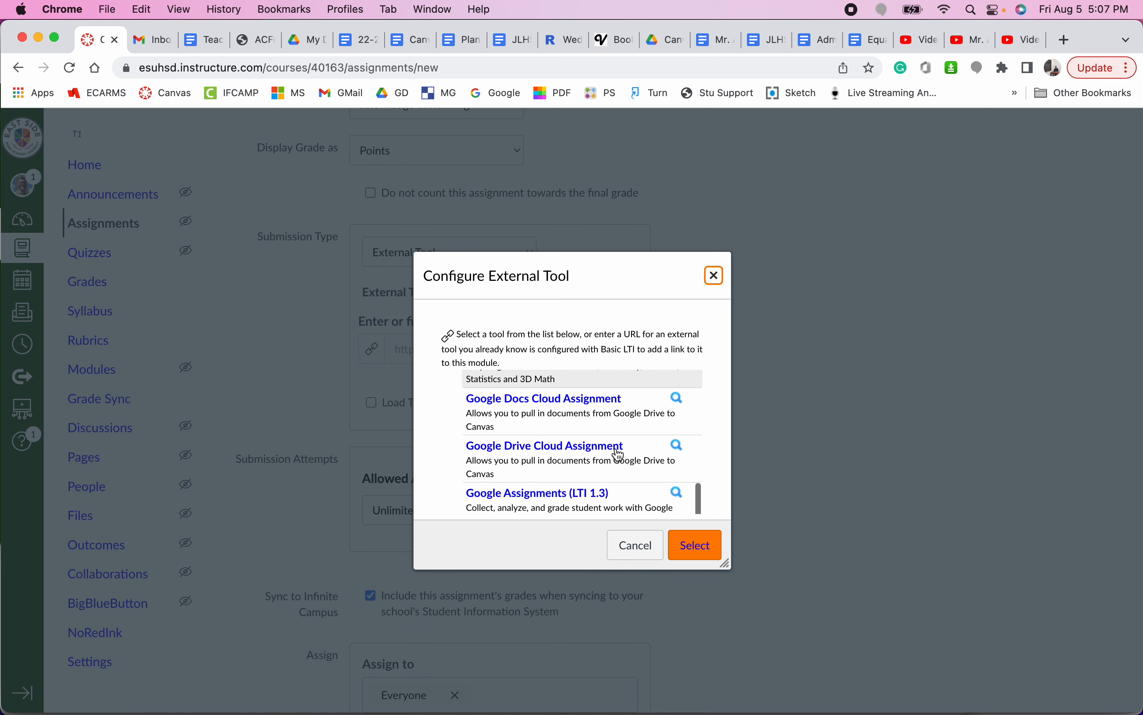
pyautogui.scroll(-4, 620, 456)
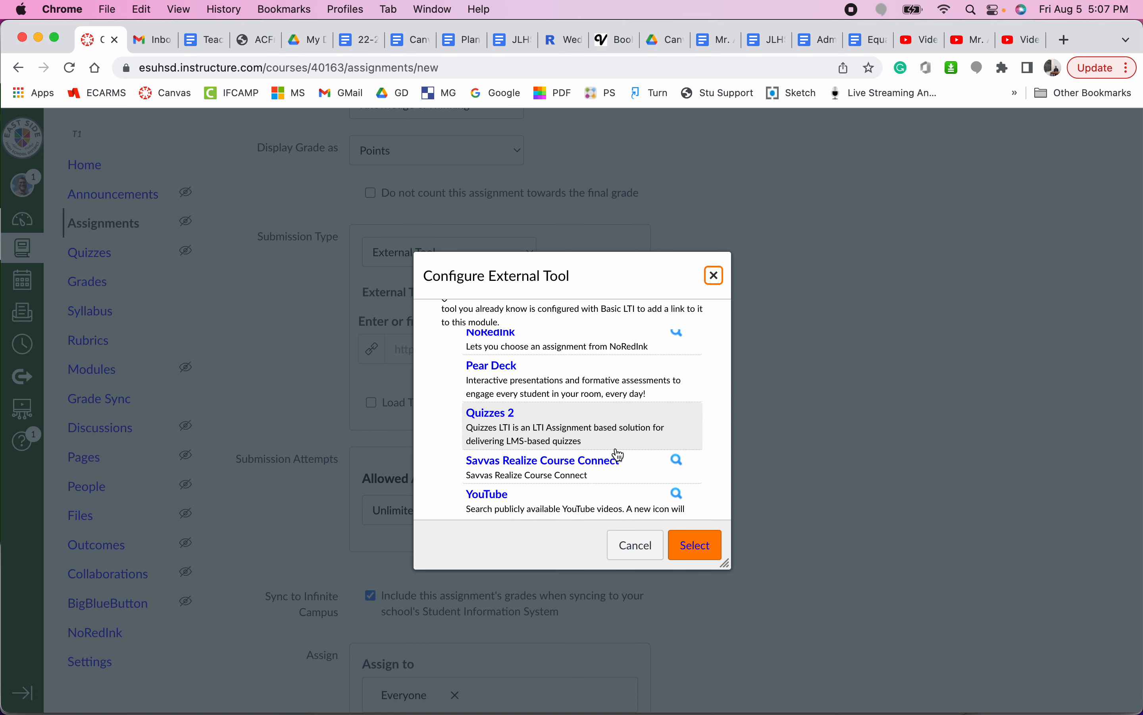
pyautogui.scroll(-1, 620, 455)
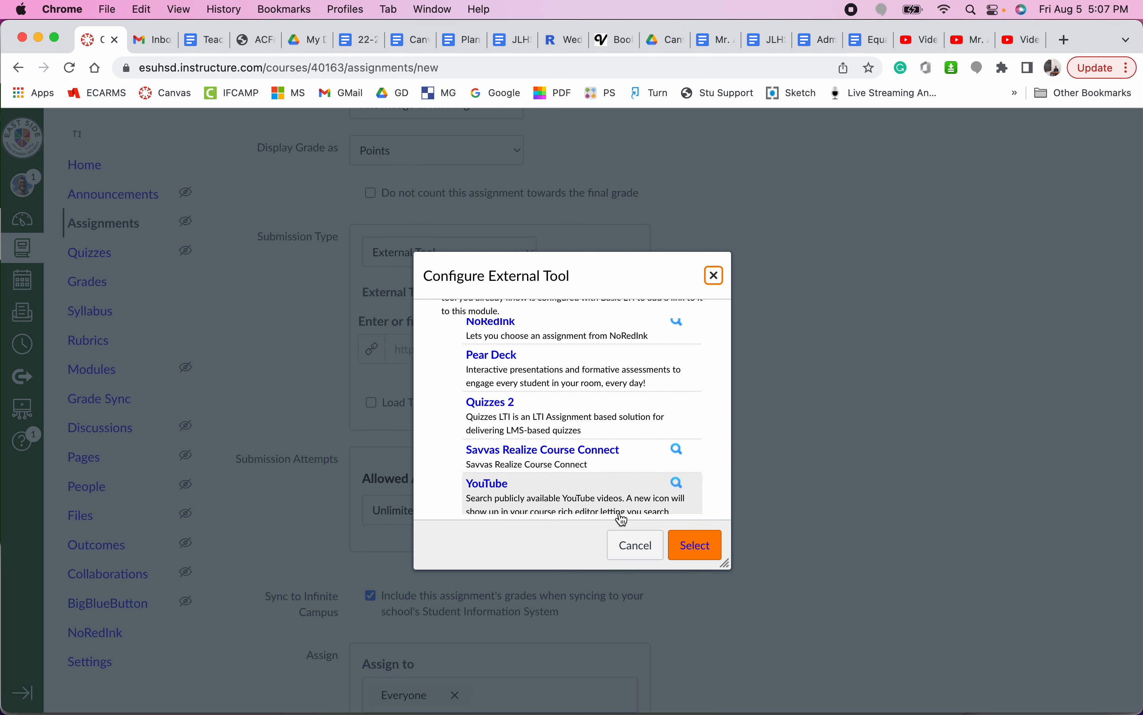
pyautogui.click(633, 553)
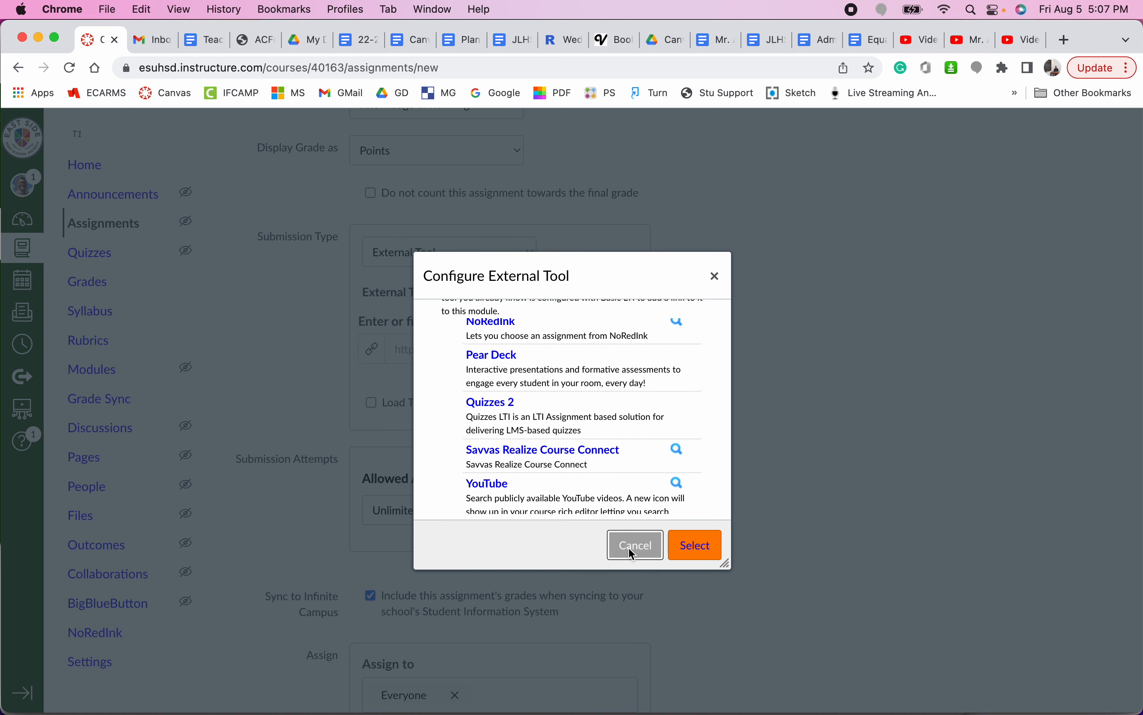
pyautogui.click(471, 255)
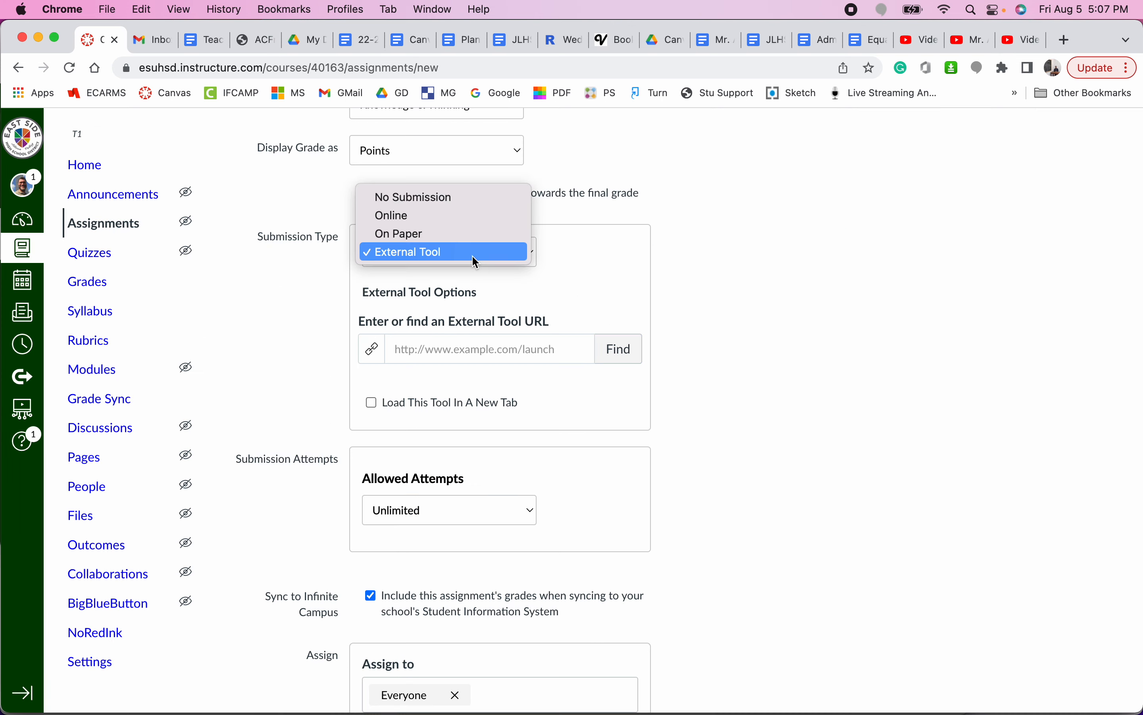
pyautogui.click(482, 216)
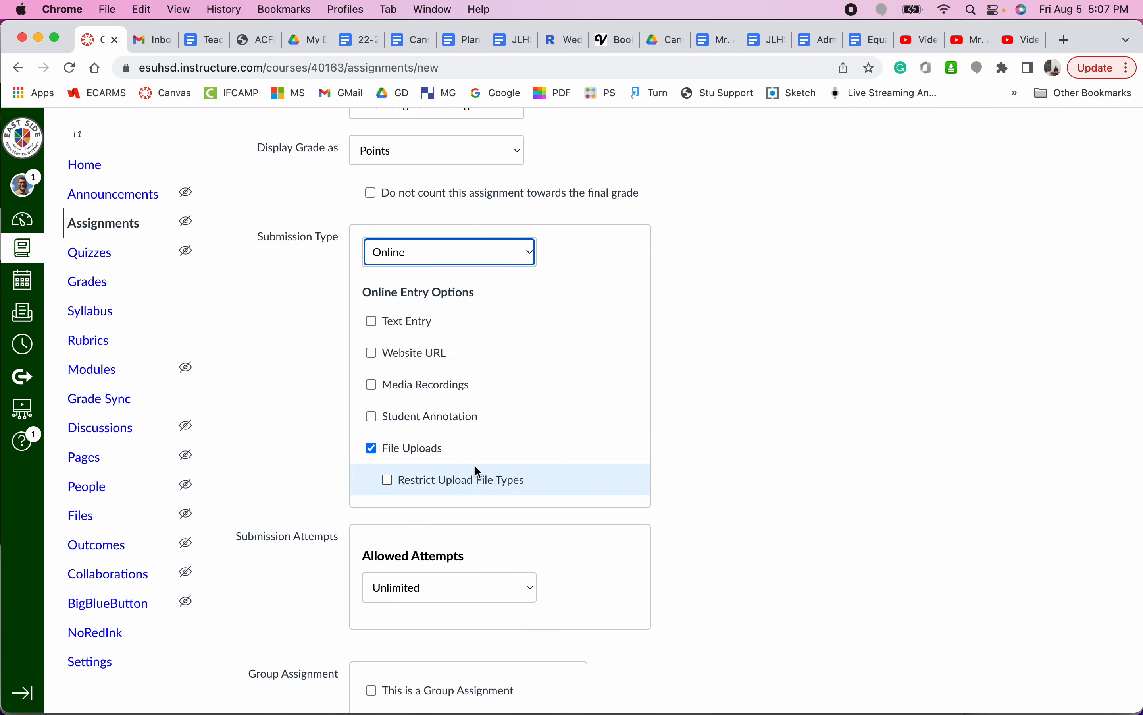
# Examine the submission attempts, group assignment, peer review, Infinite Campus sync and assign settings, including the calendar for the Until date
pyautogui.scroll(-5, 775, 529)
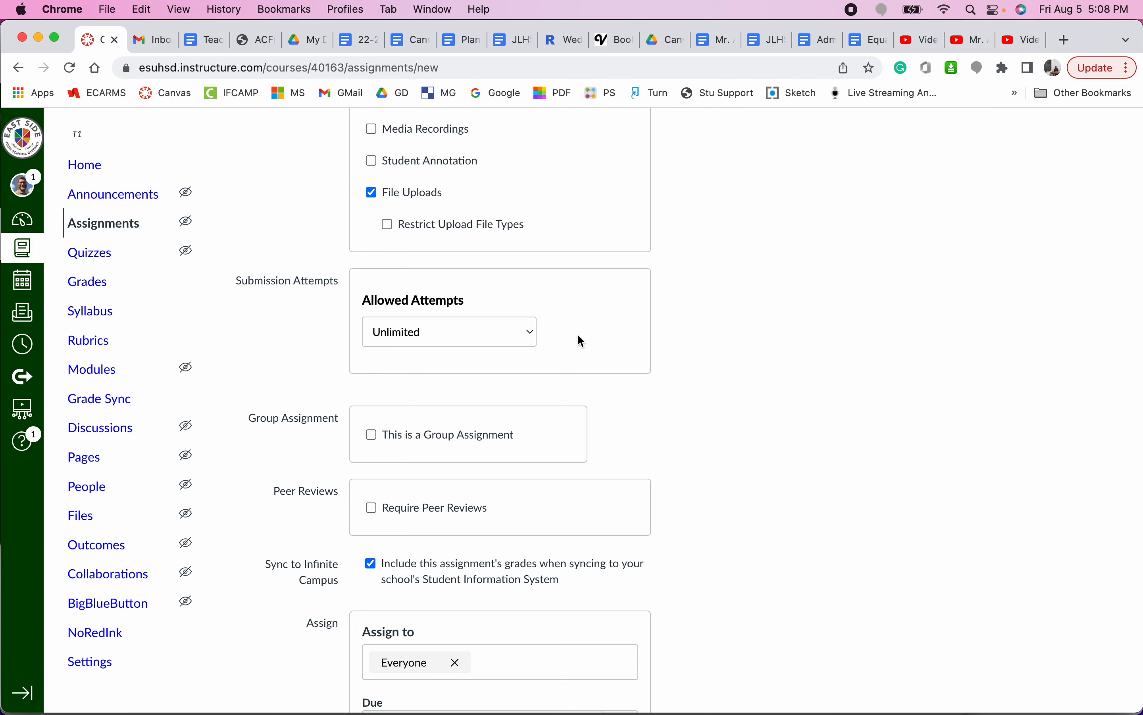
pyautogui.scroll(-1, 578, 336)
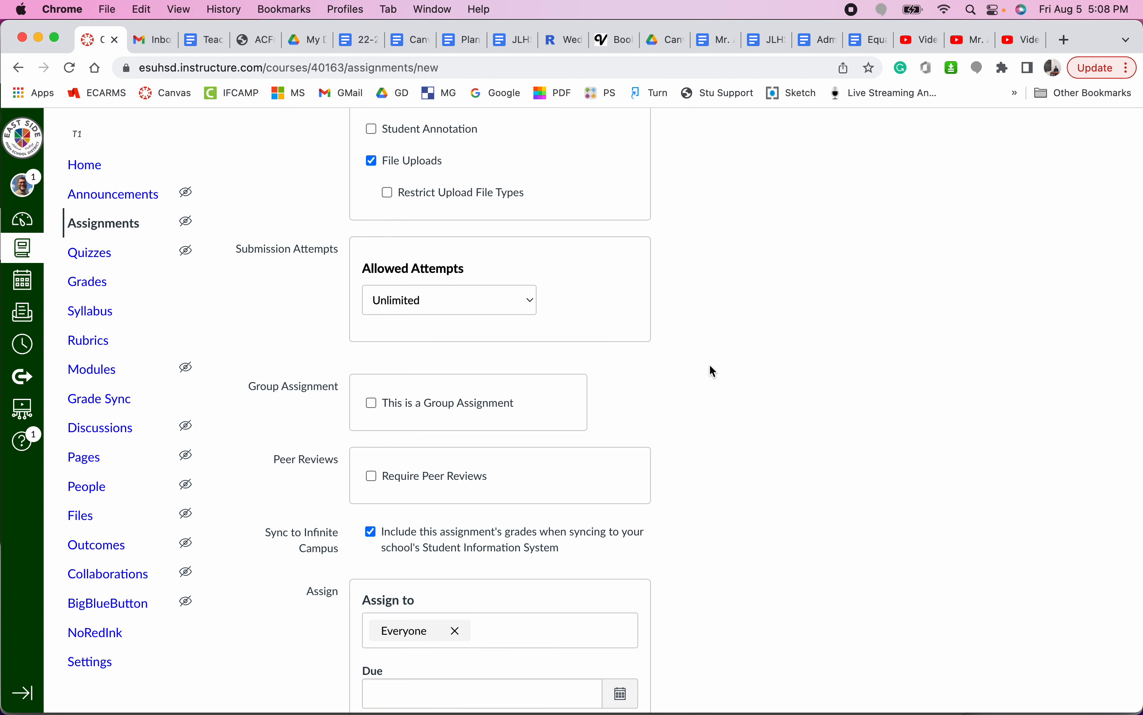
pyautogui.scroll(-5, 713, 371)
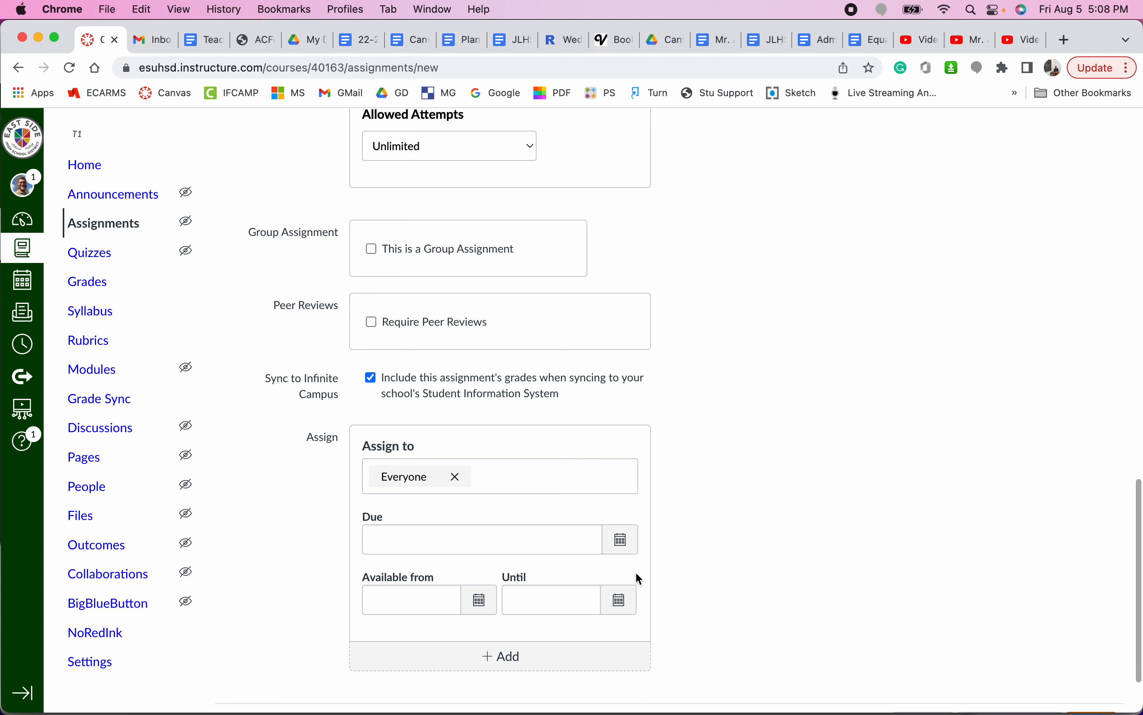
pyautogui.click(621, 601)
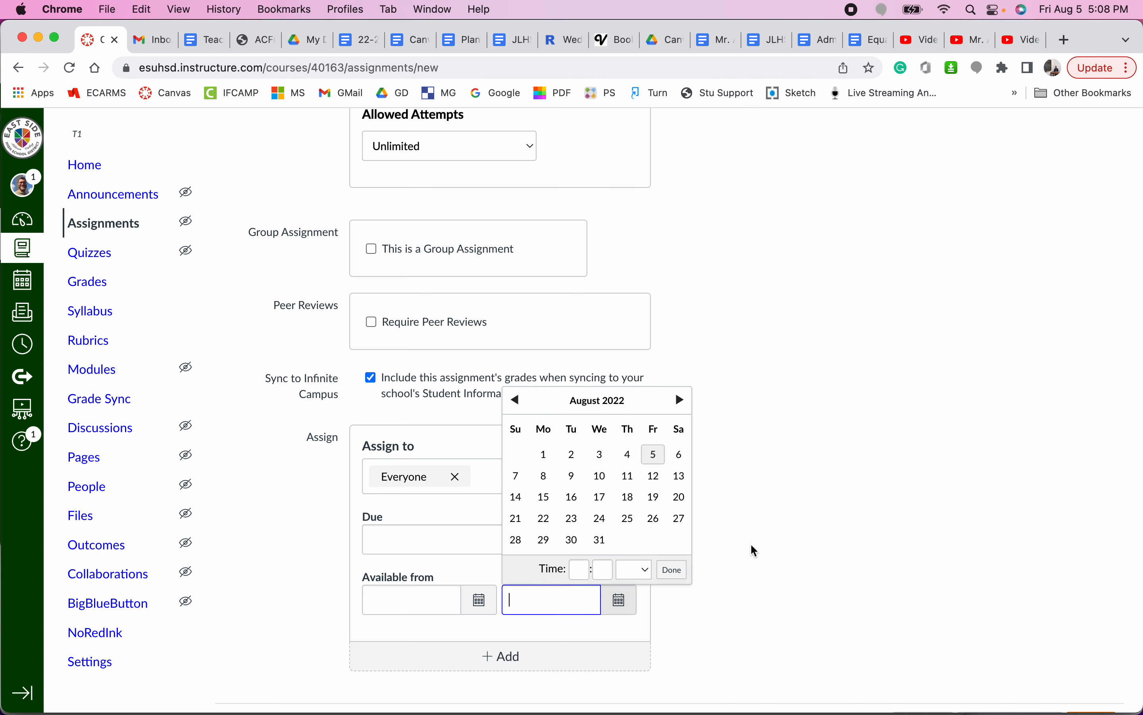
pyautogui.click(761, 547)
pyautogui.scroll(5, 761, 547)
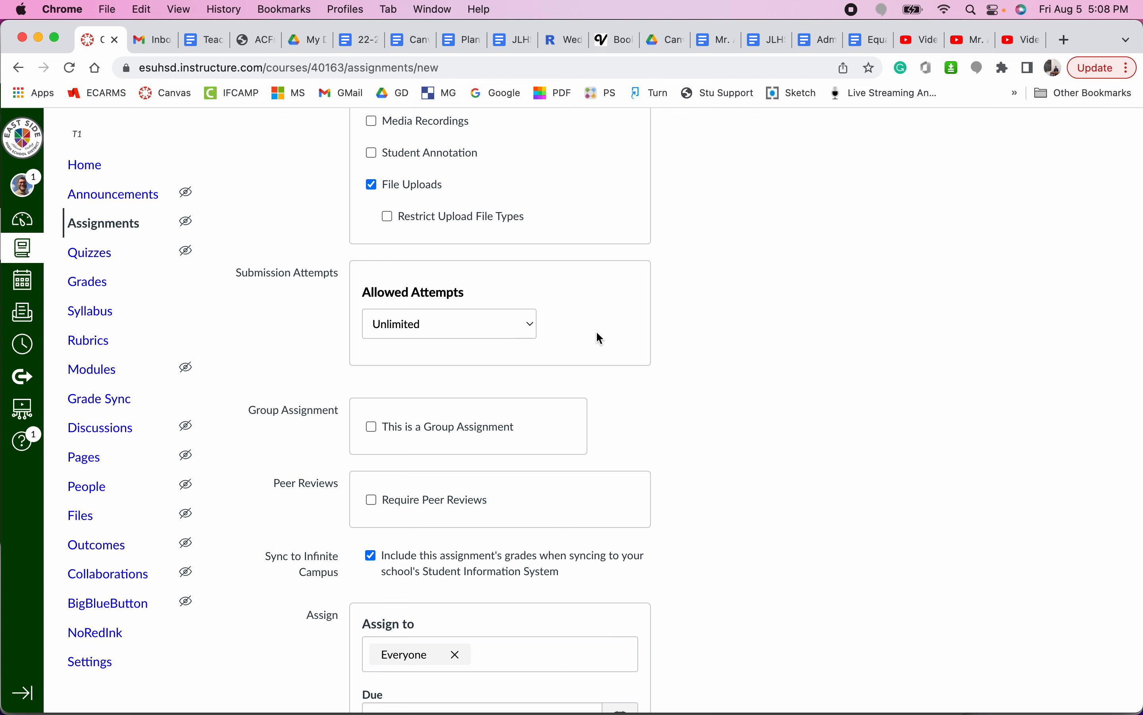
pyautogui.scroll(-2, 654, 354)
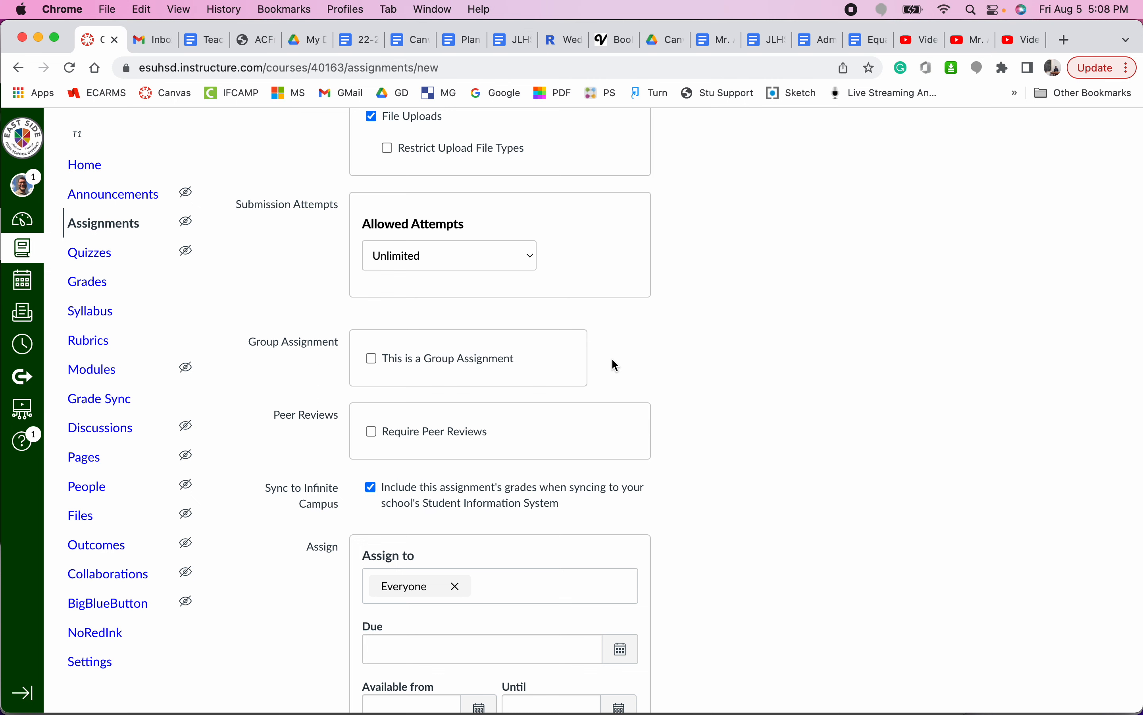
pyautogui.scroll(-1, 660, 432)
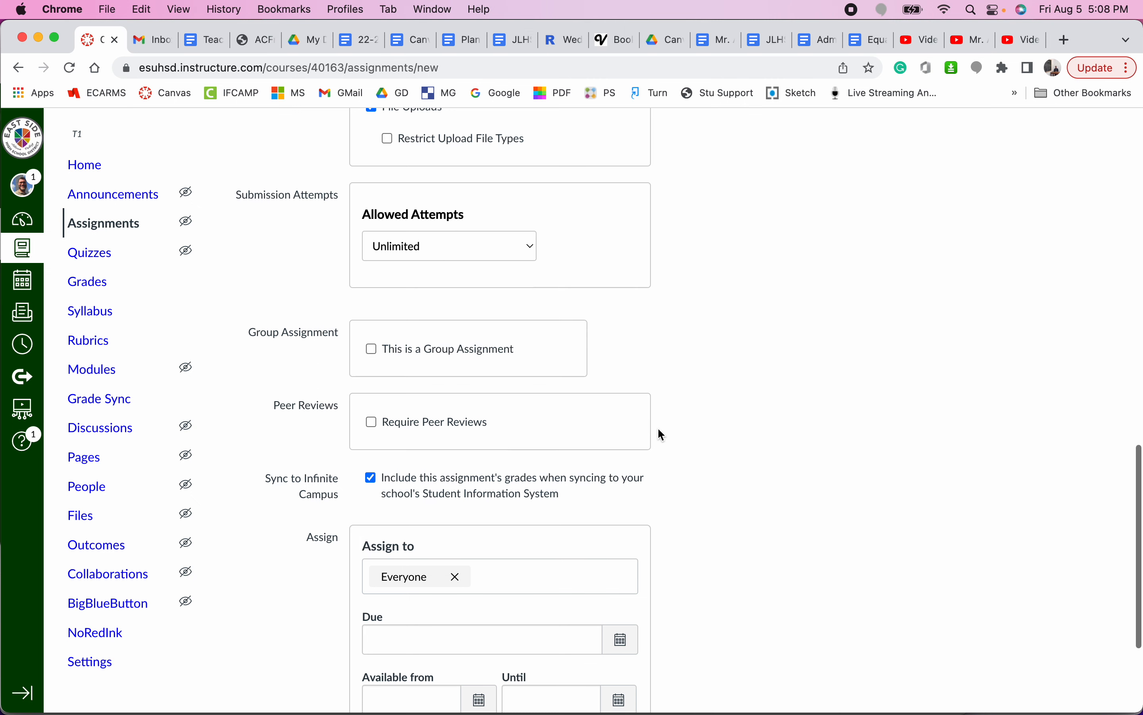
pyautogui.scroll(-2, 677, 431)
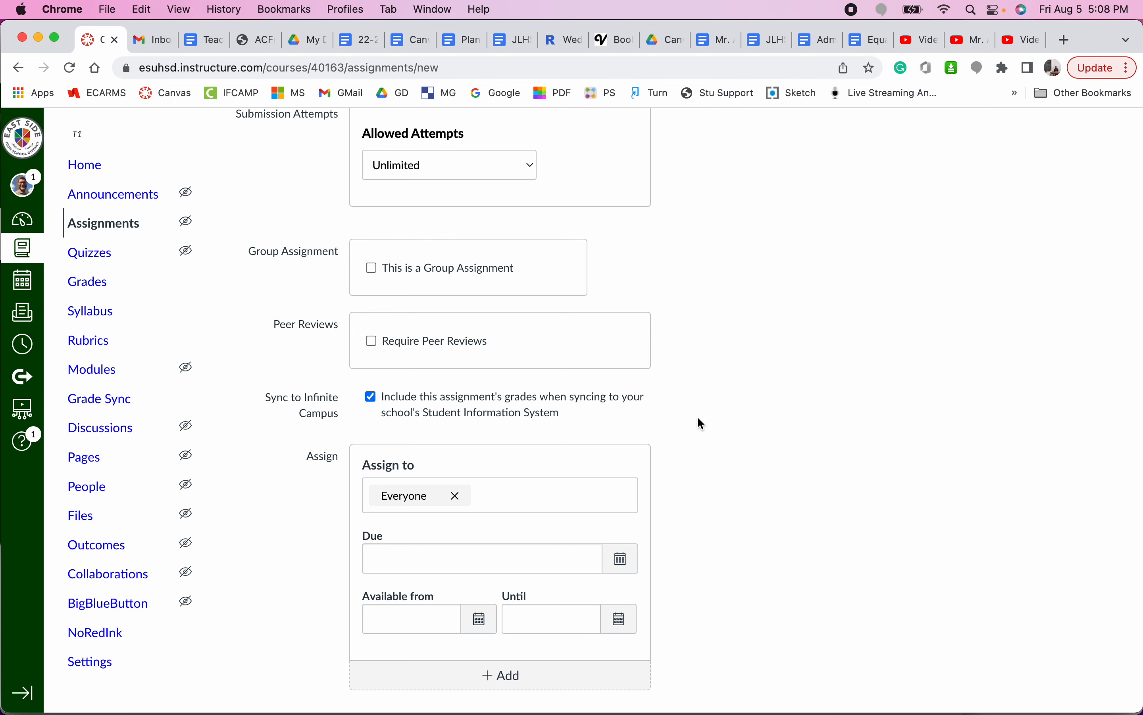
# Set the assignment's due date for Everyone to Aug 18, 2022, 11:59 PM
pyautogui.scroll(-5, 703, 424)
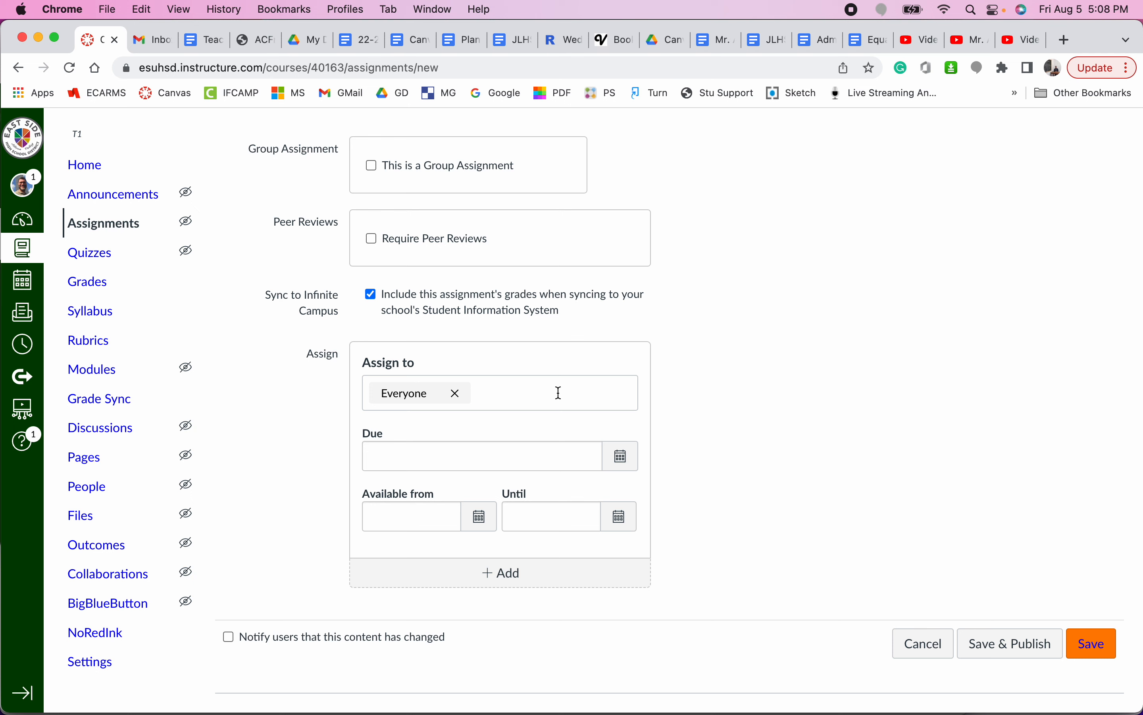
pyautogui.click(624, 468)
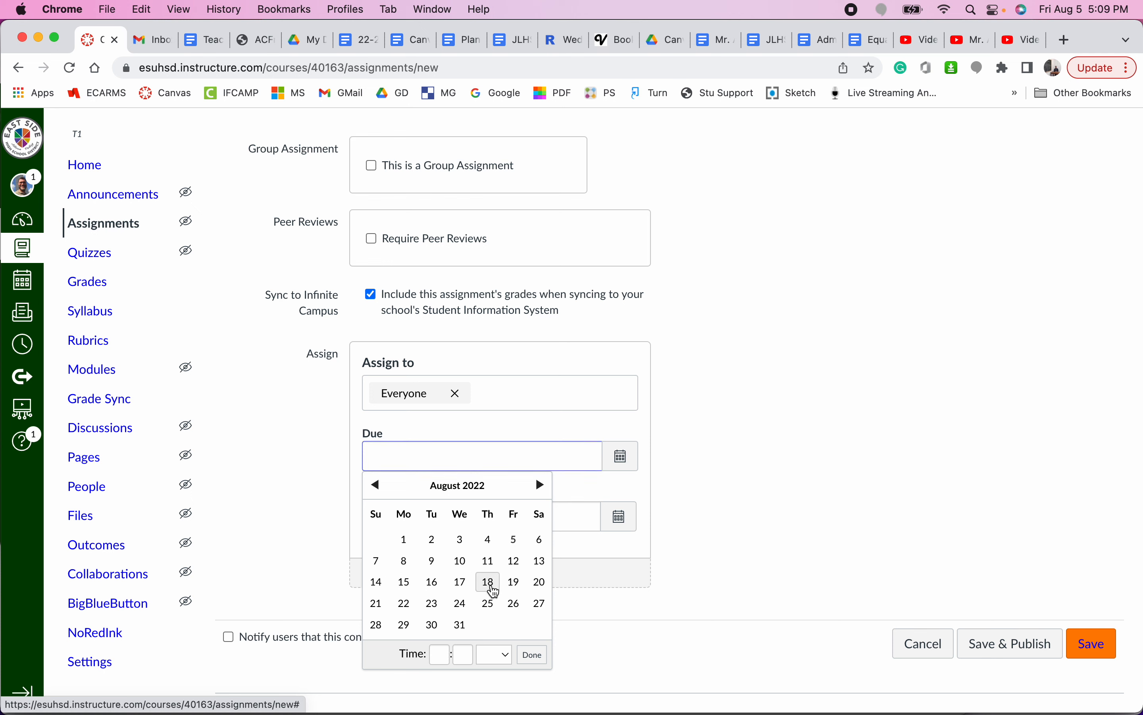
pyautogui.click(491, 583)
pyautogui.click(780, 489)
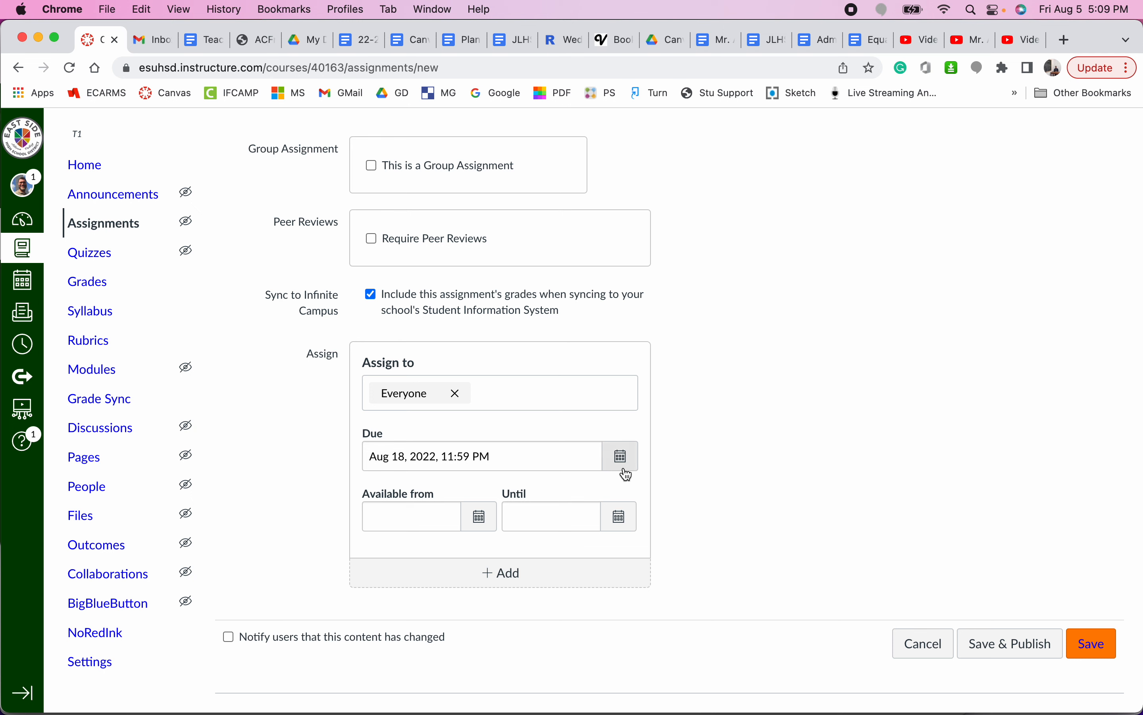
# Make the assignment available from Aug 15, 2022, 12:00 AM
pyautogui.click(478, 527)
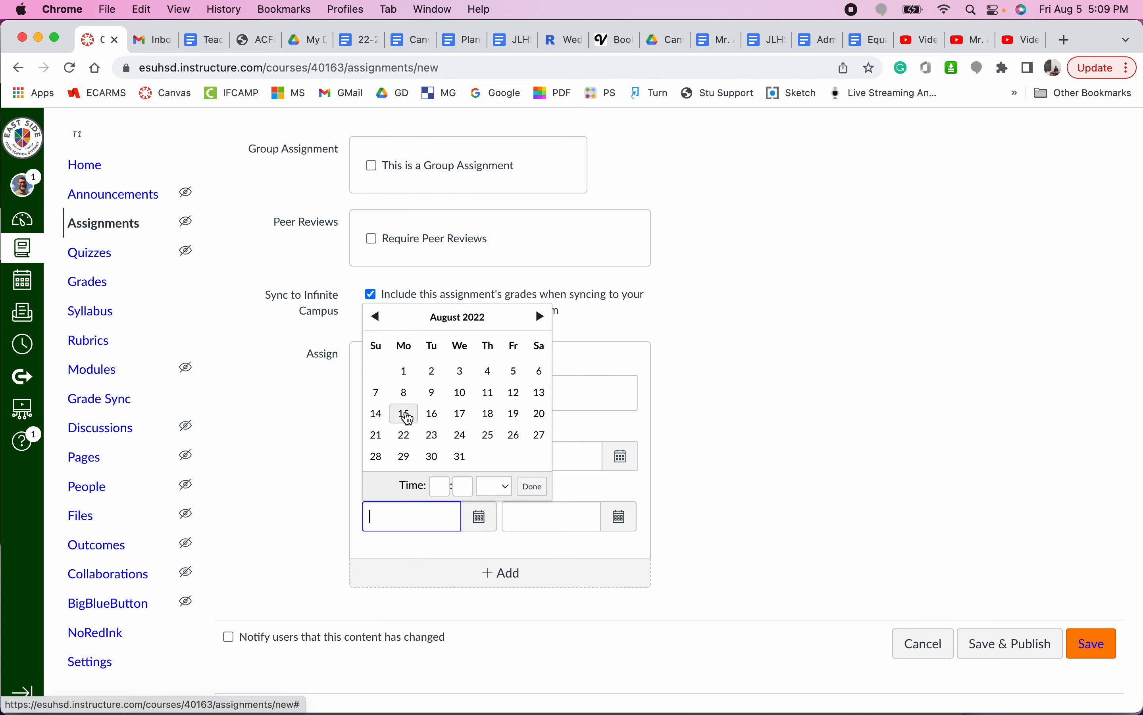
pyautogui.click(406, 414)
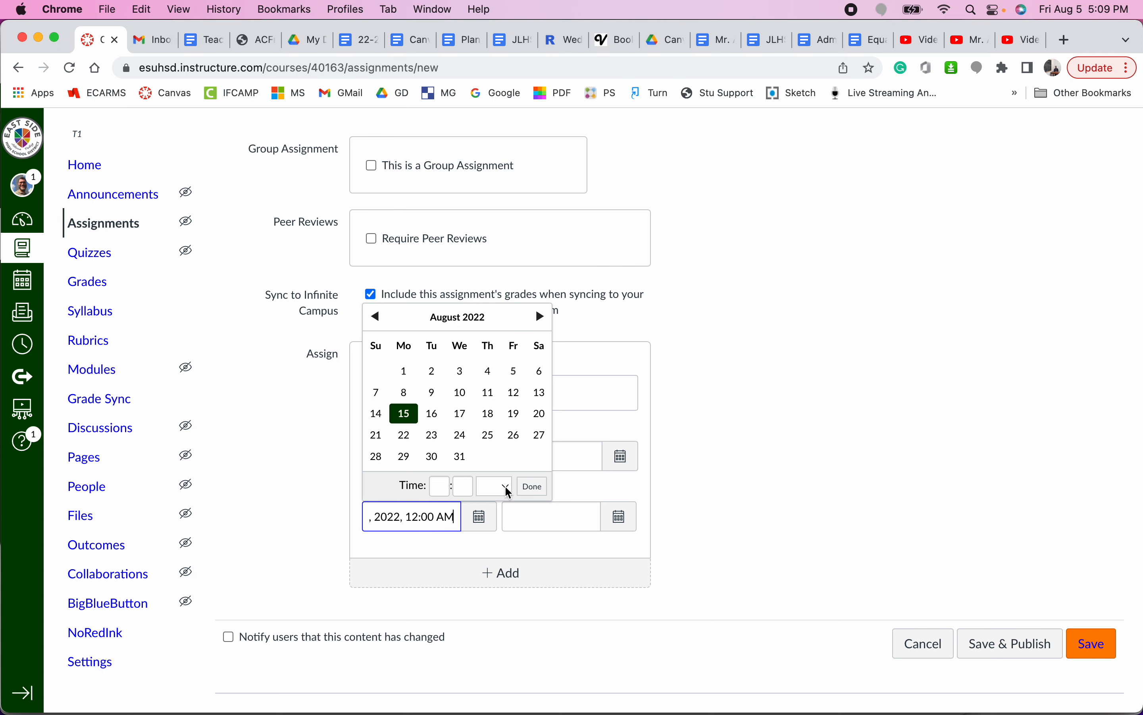
pyautogui.click(690, 487)
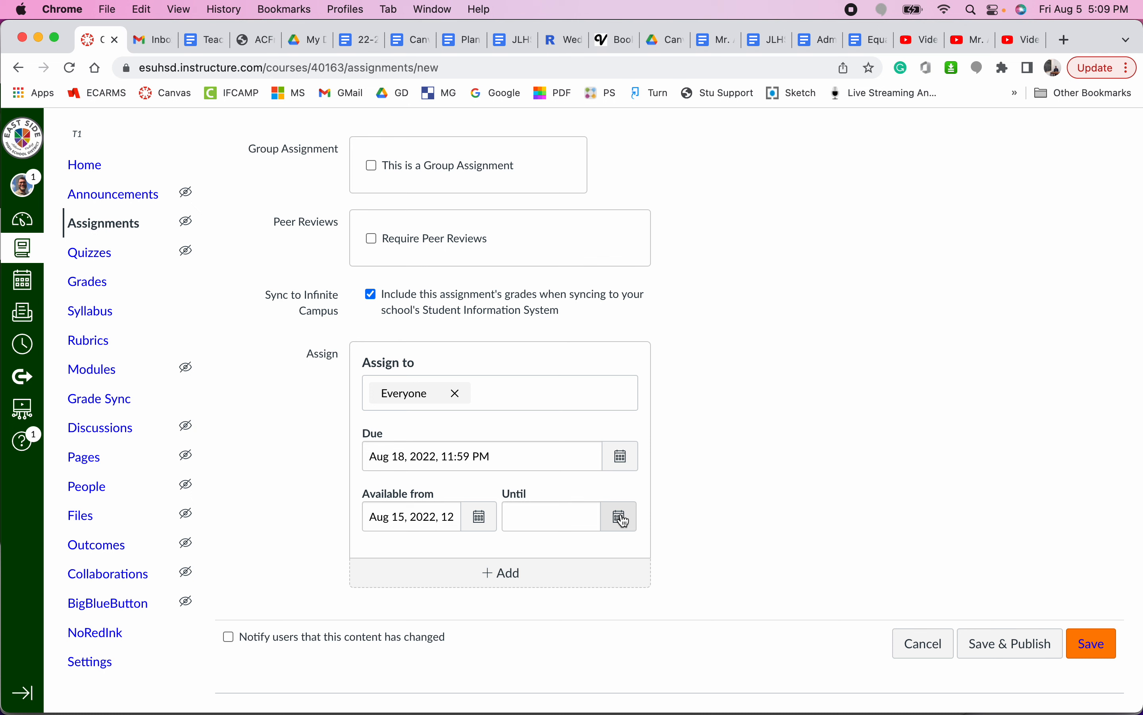
# Set the assignment's availability to end on Sep 22, 2022, 11:59 PM
pyautogui.click(631, 530)
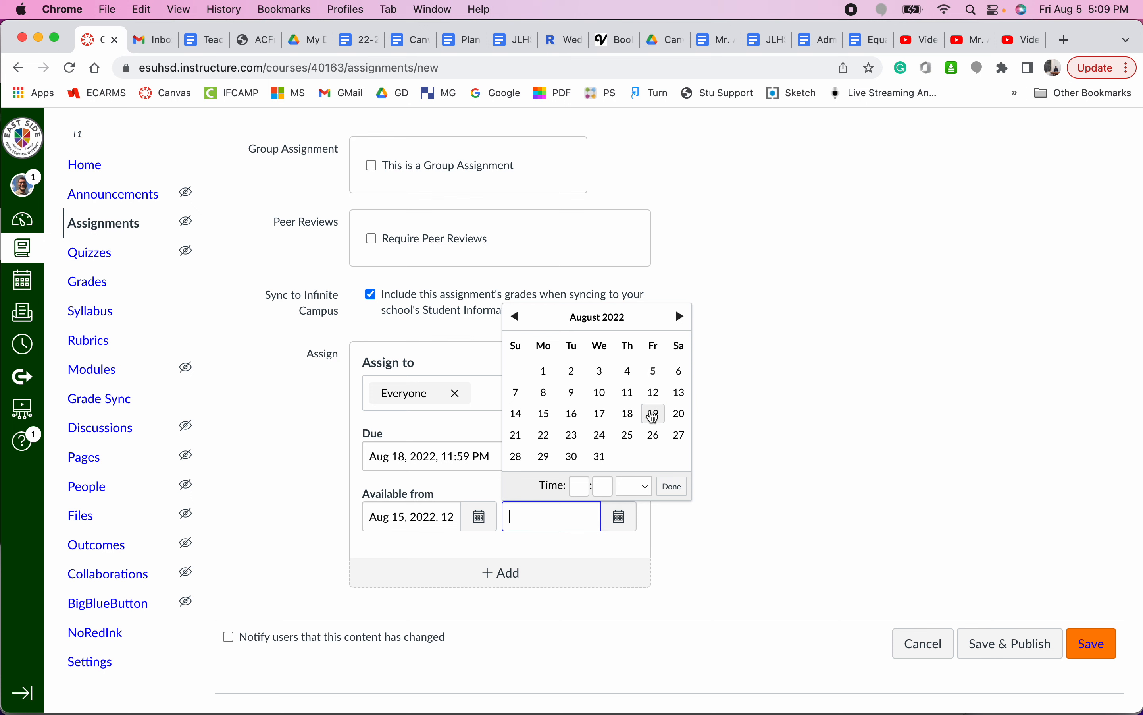
pyautogui.click(682, 317)
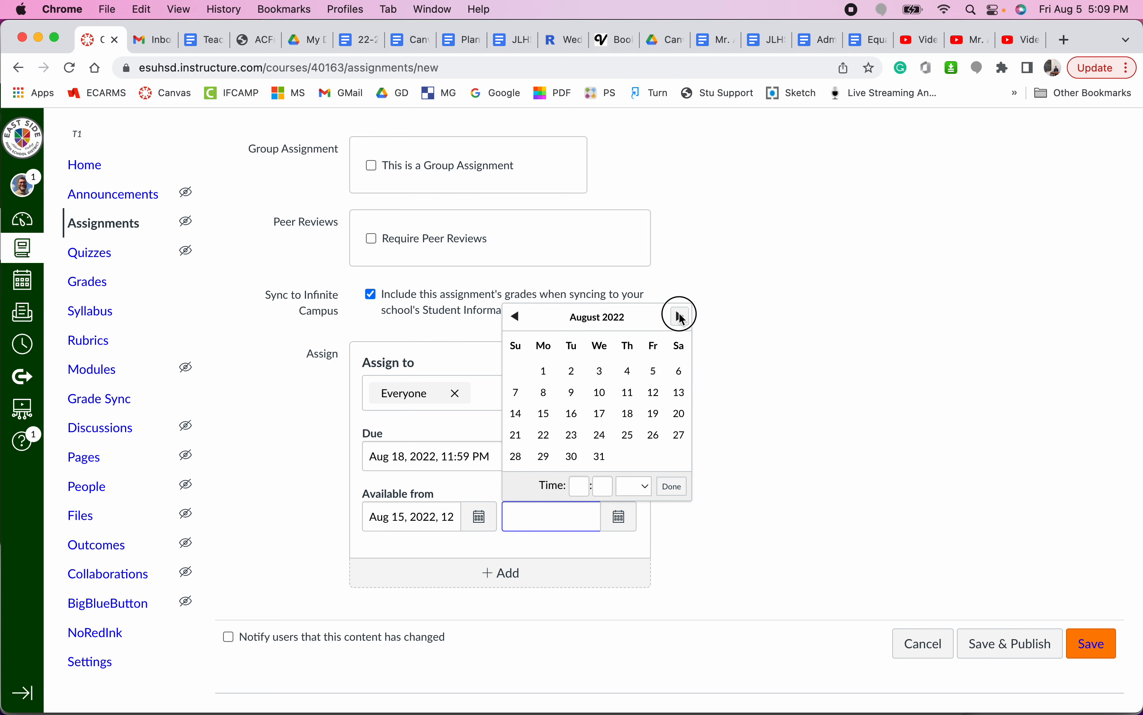
pyautogui.click(628, 434)
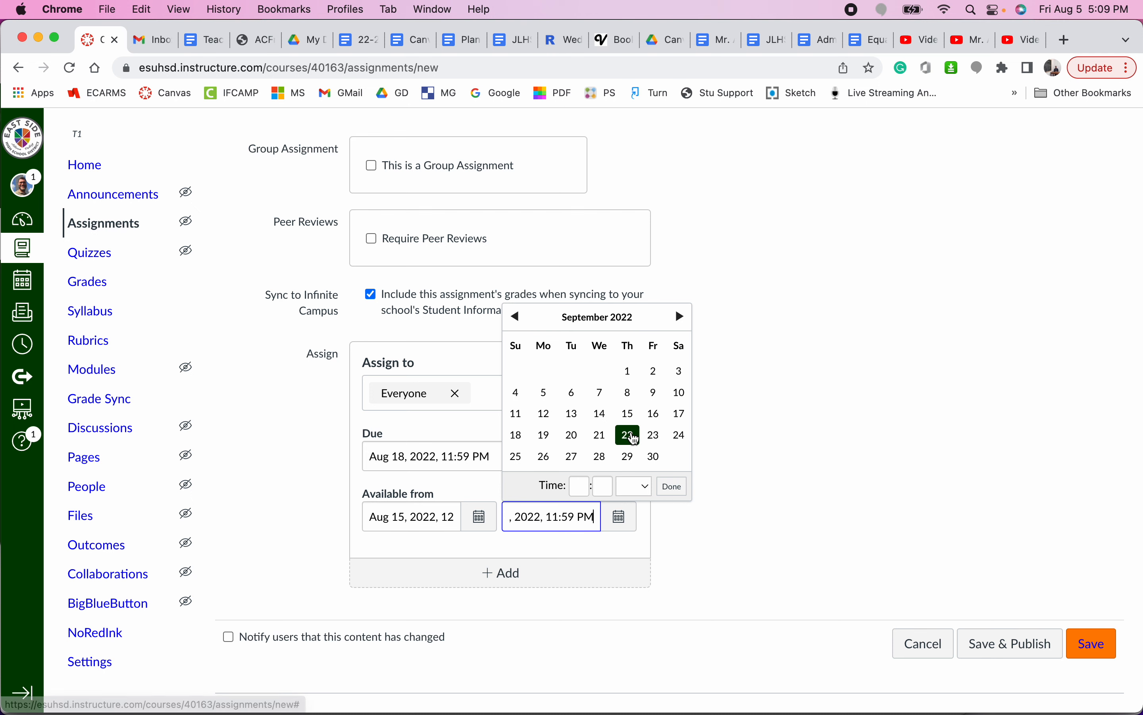
pyautogui.click(914, 511)
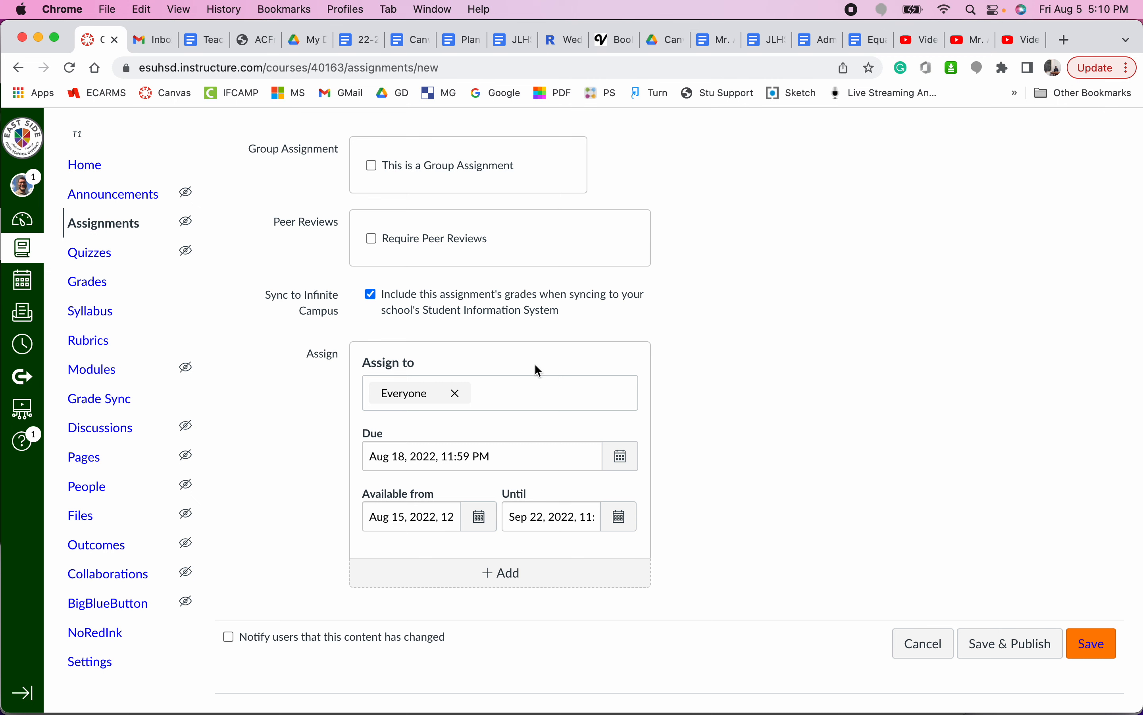
# Assign the work to the Period 01 and Period 02 sections and one individual student instead of Everyone
pyautogui.click(512, 393)
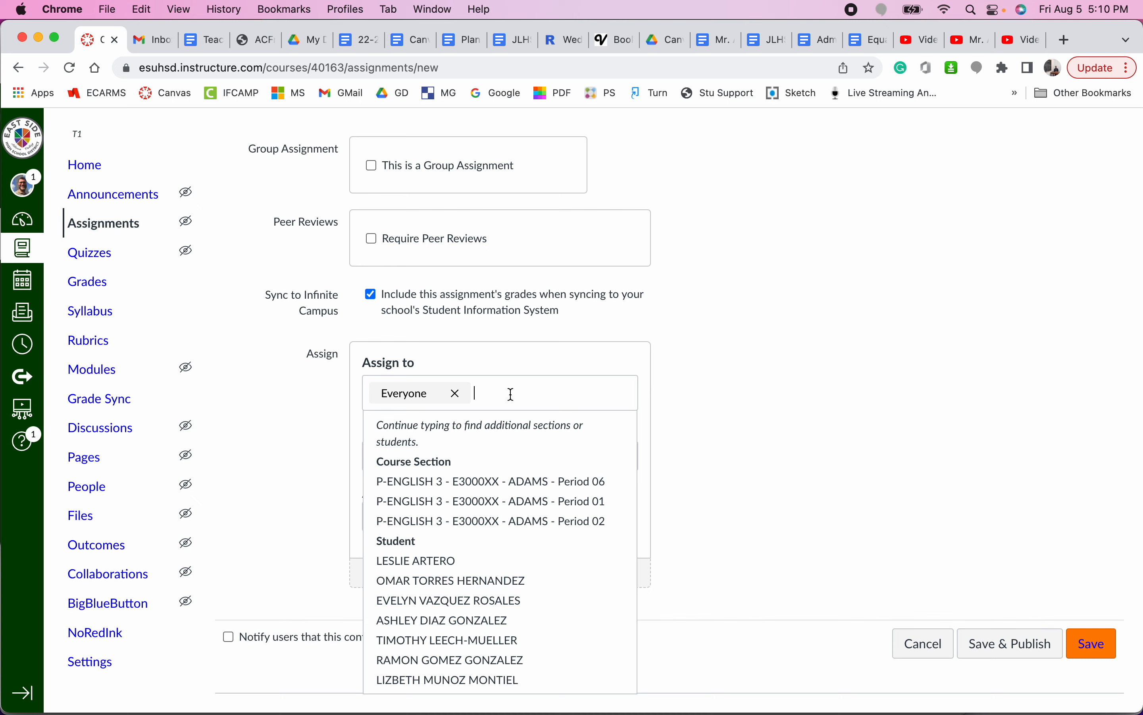
pyautogui.click(597, 500)
pyautogui.click(479, 393)
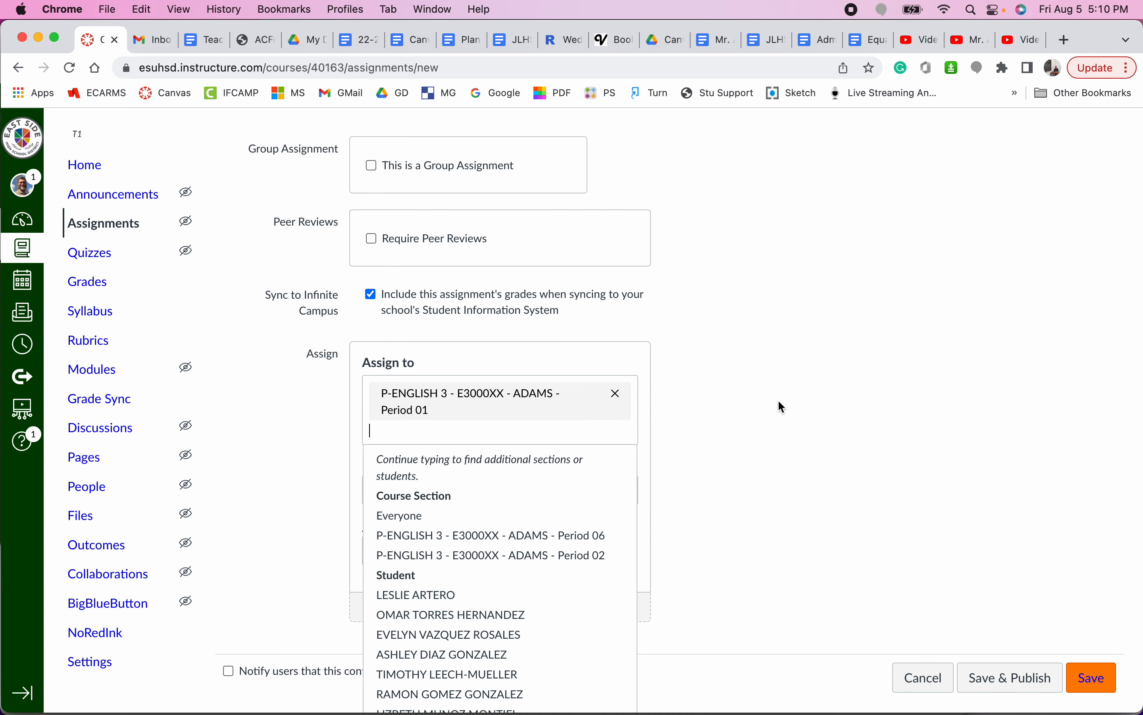
pyautogui.click(785, 402)
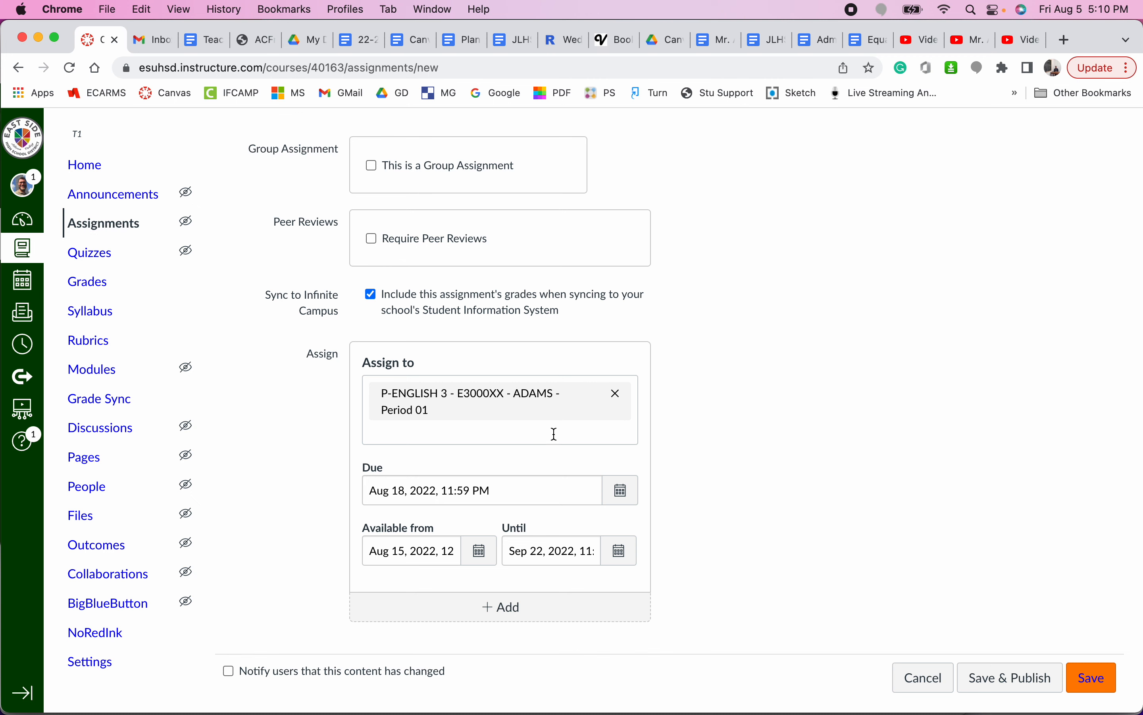
pyautogui.click(510, 439)
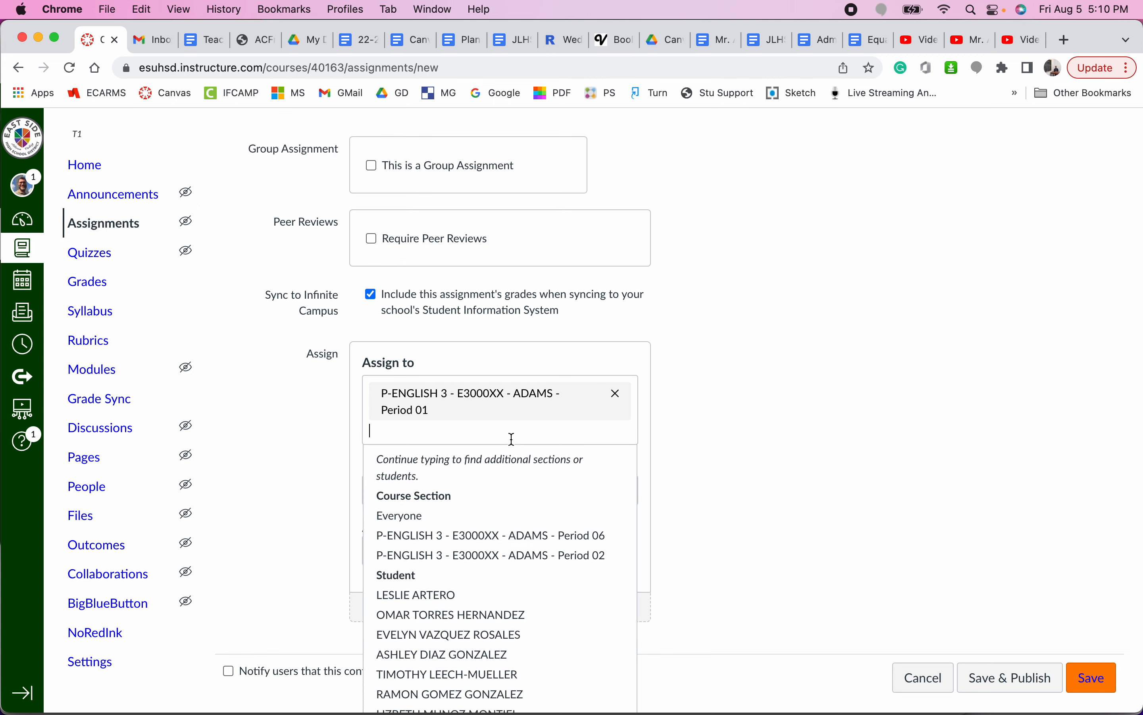
pyautogui.click(554, 554)
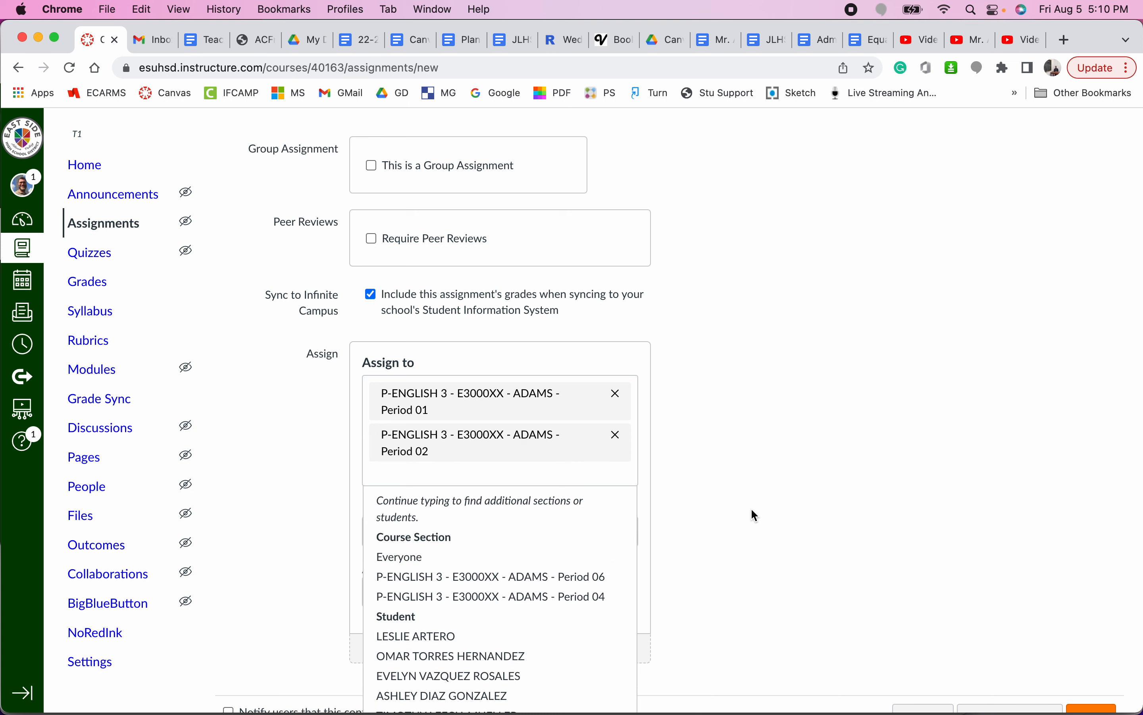
pyautogui.write('timo')
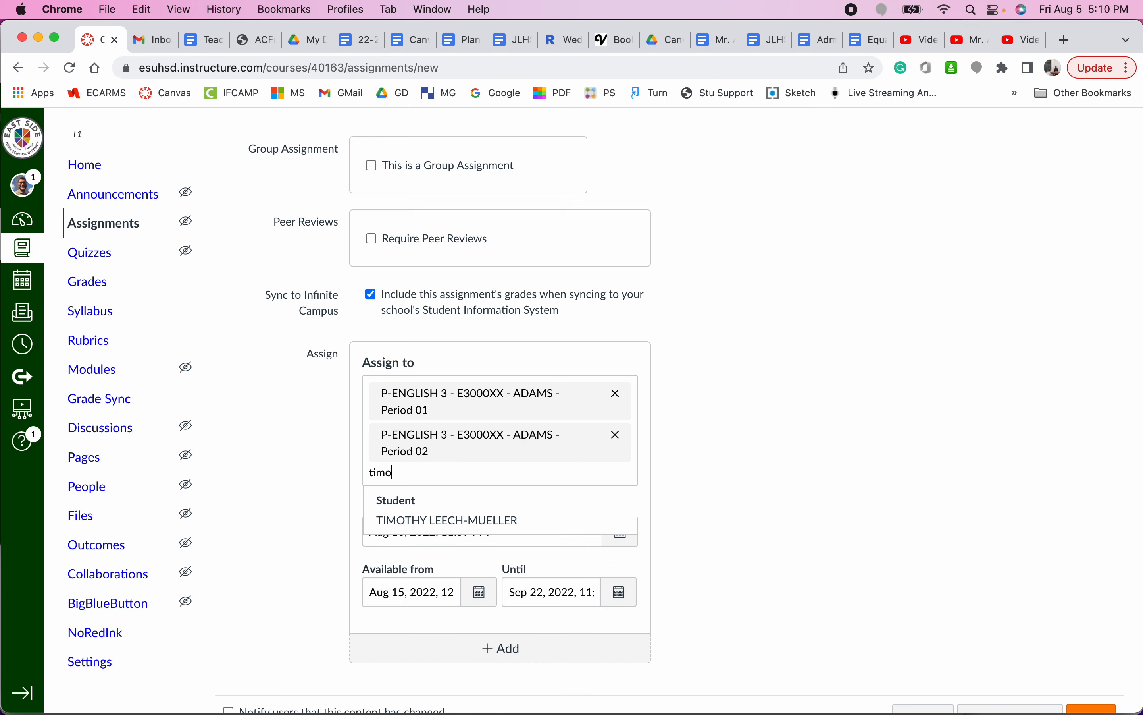
pyautogui.click(546, 523)
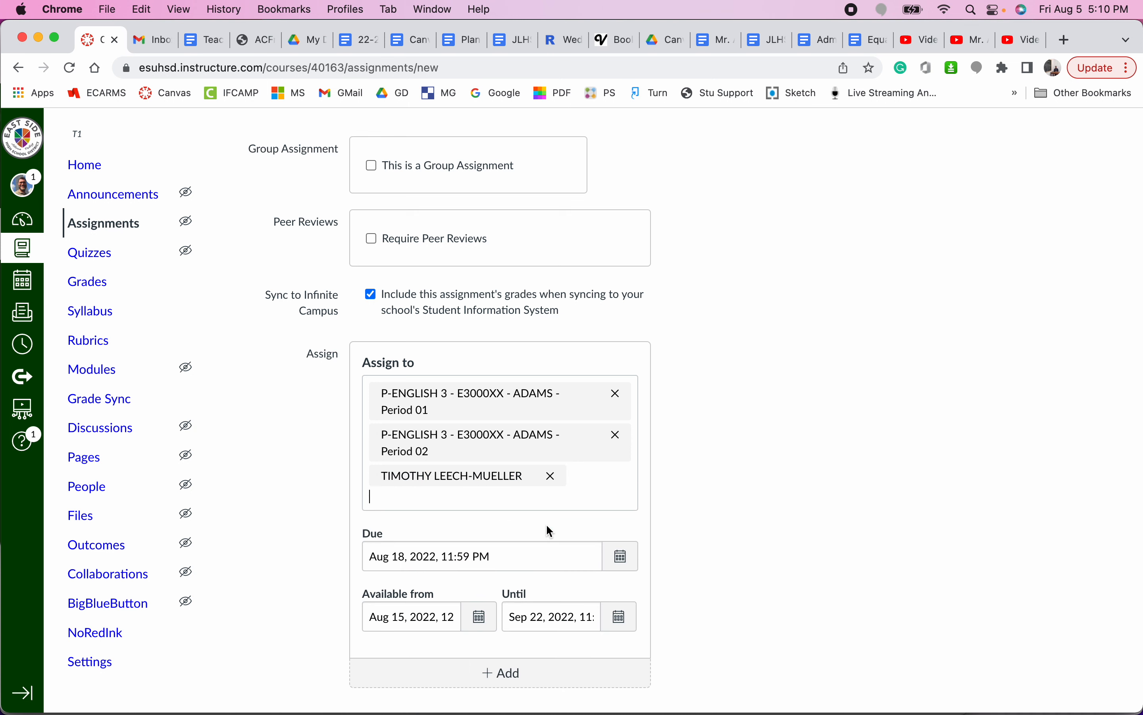
# Remove both course sections and the individual student from the assignees
pyautogui.click(616, 435)
pyautogui.click(616, 393)
pyautogui.click(751, 427)
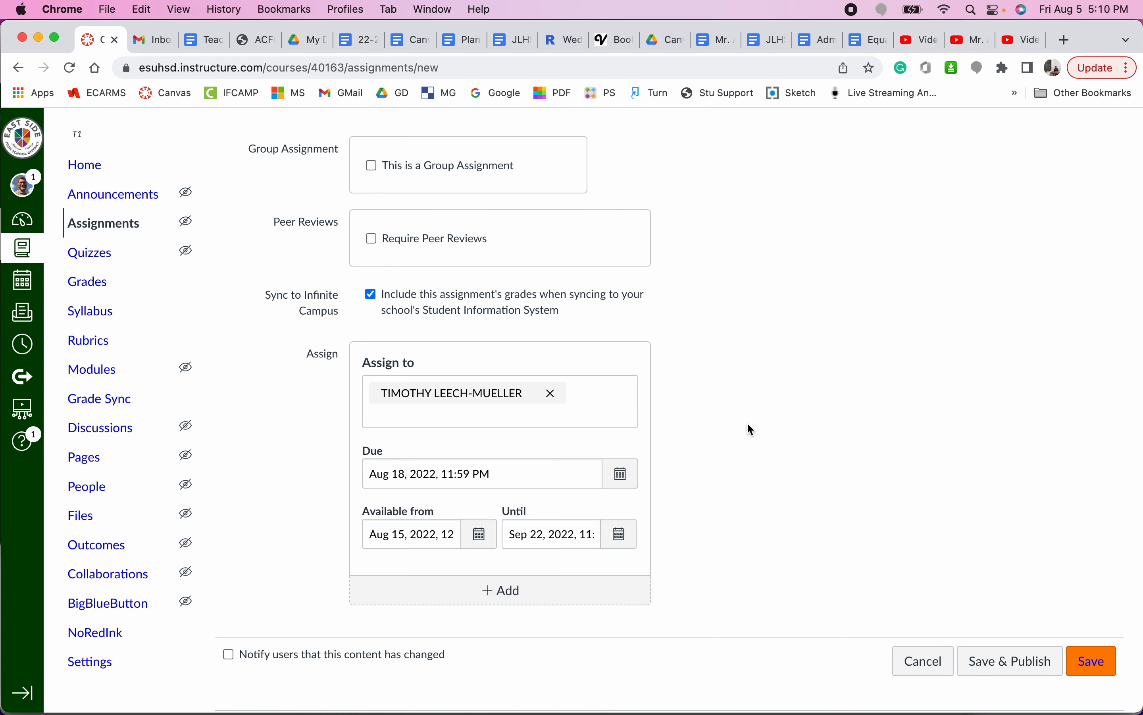
pyautogui.click(551, 393)
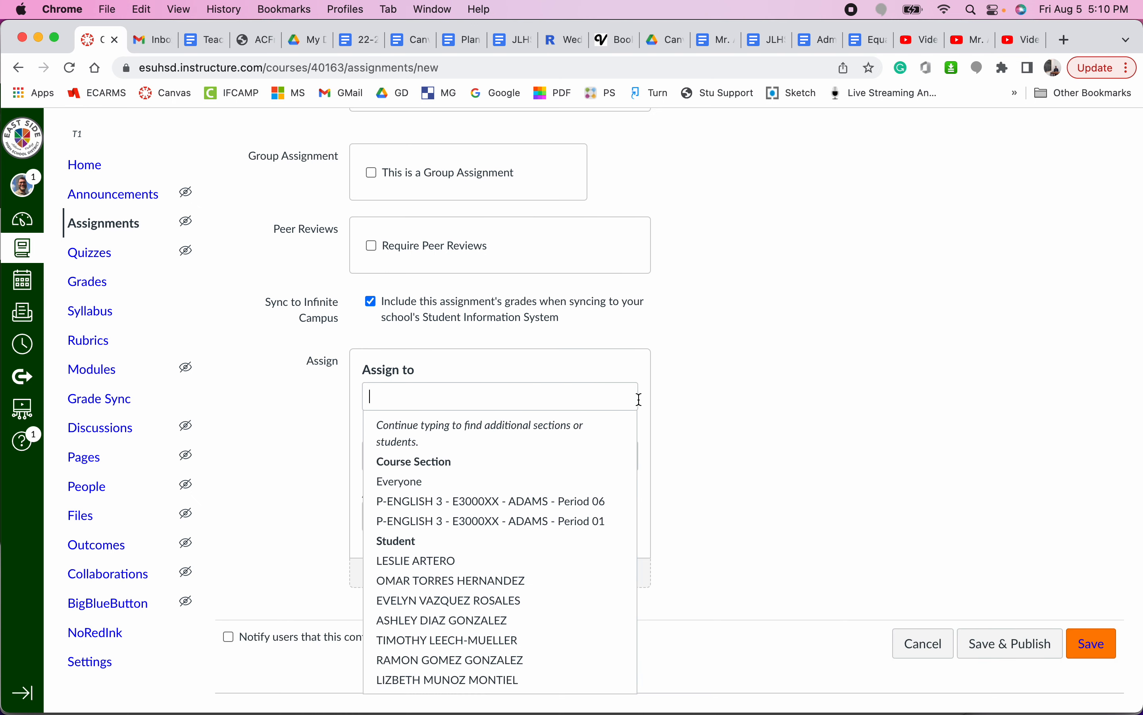
pyautogui.click(770, 443)
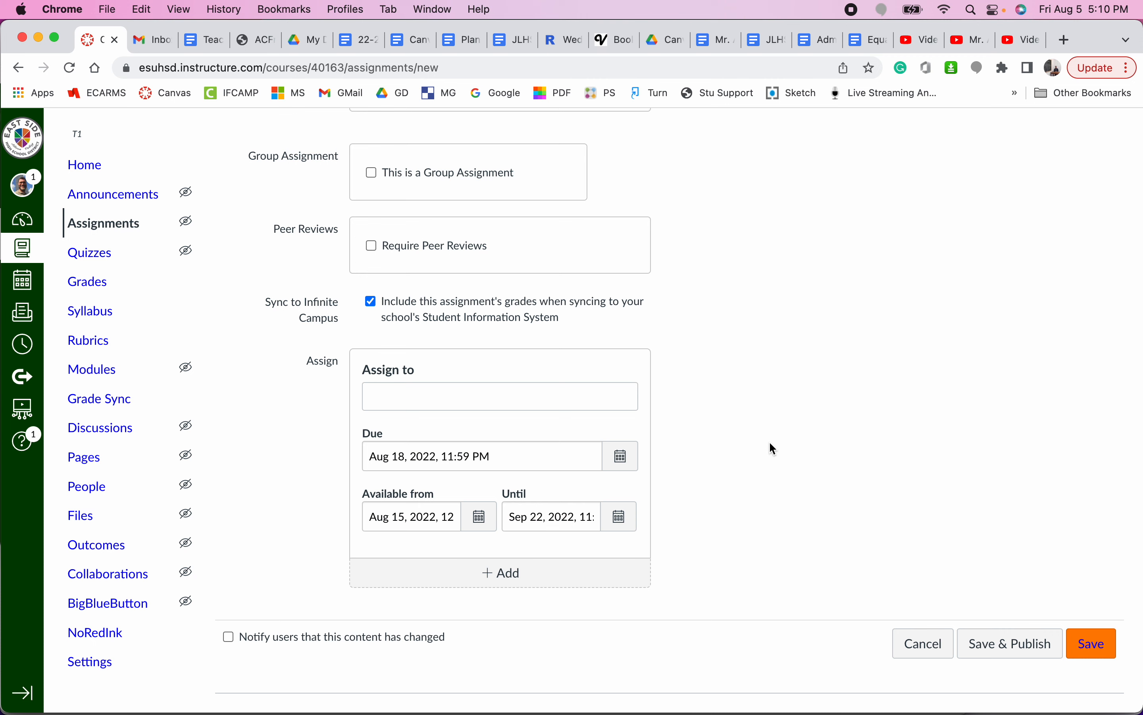
# Assign the assignment to Everyone again
pyautogui.click(503, 395)
pyautogui.write('e')
pyautogui.click(482, 434)
pyautogui.click(461, 400)
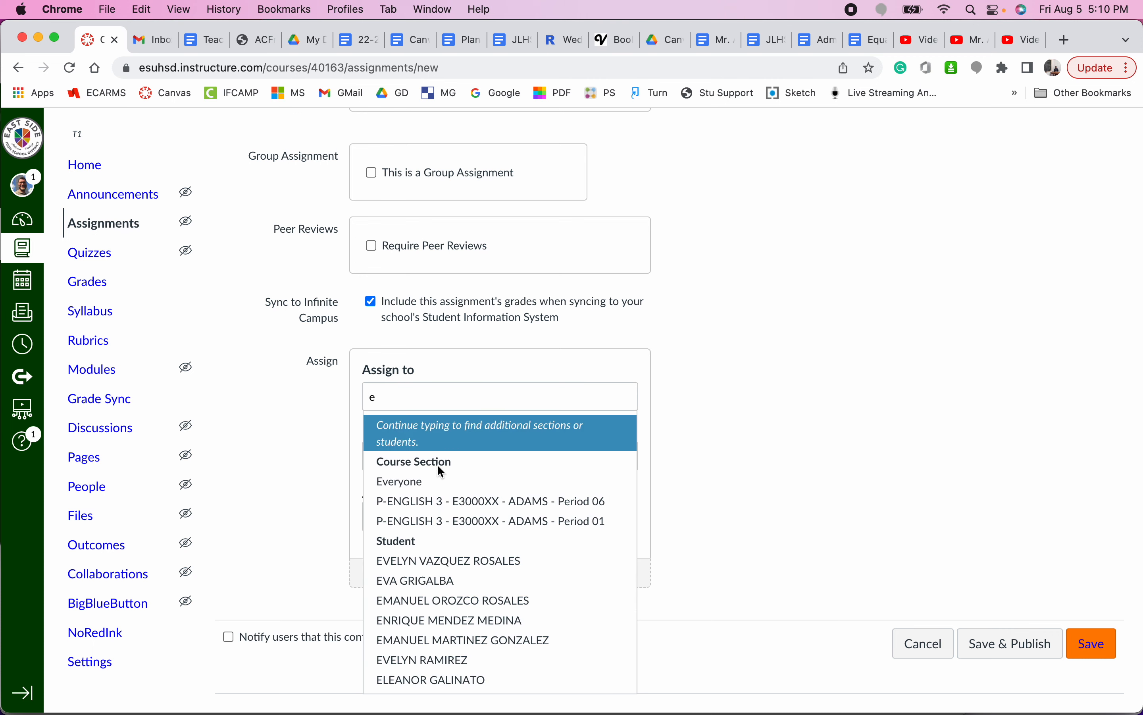
pyautogui.click(431, 478)
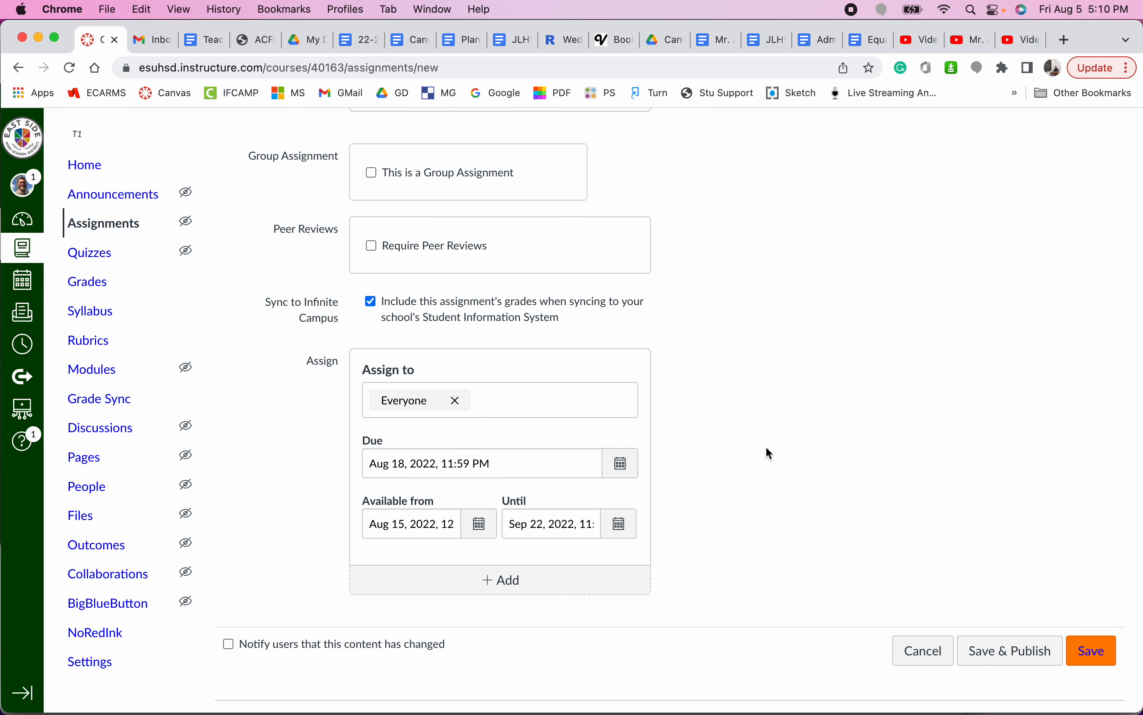
pyautogui.scroll(-1, 765, 446)
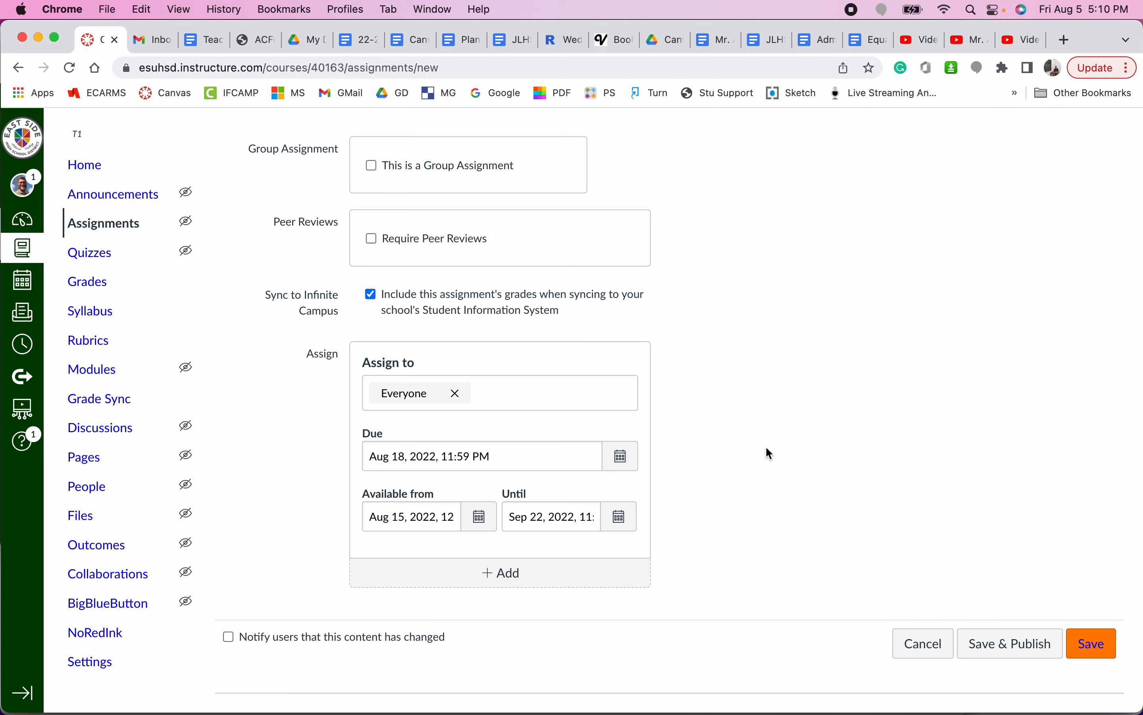
# Replace Everyone with the Period 01 section as the assignee
pyautogui.click(455, 392)
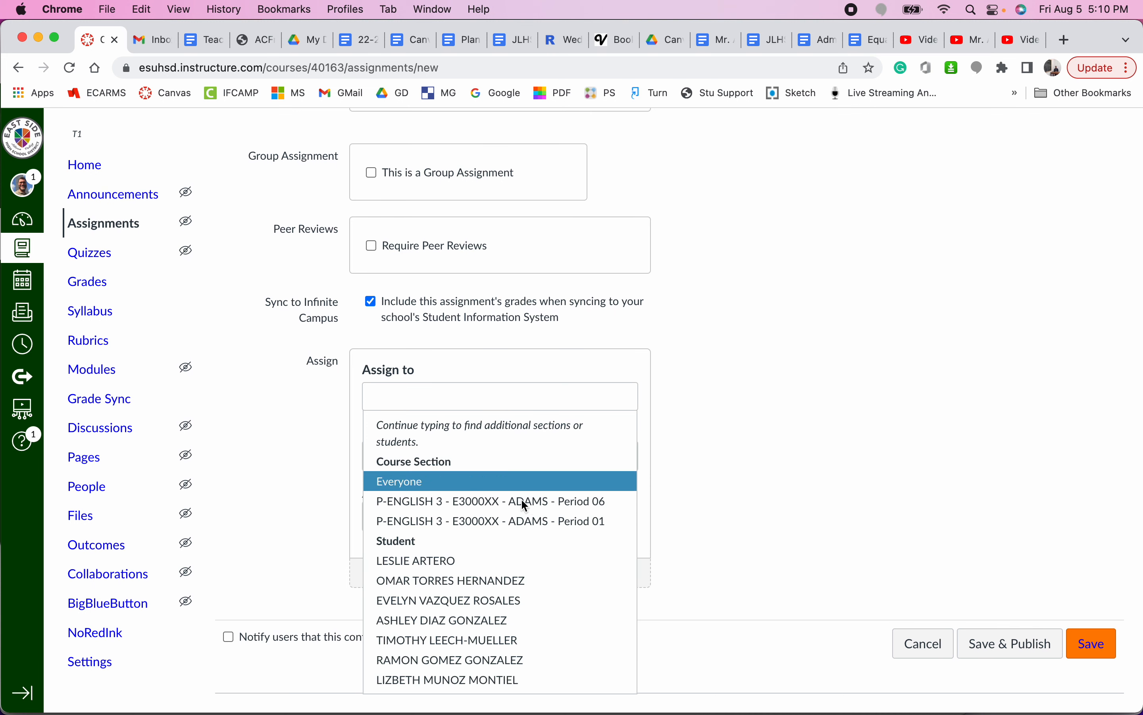
pyautogui.click(551, 526)
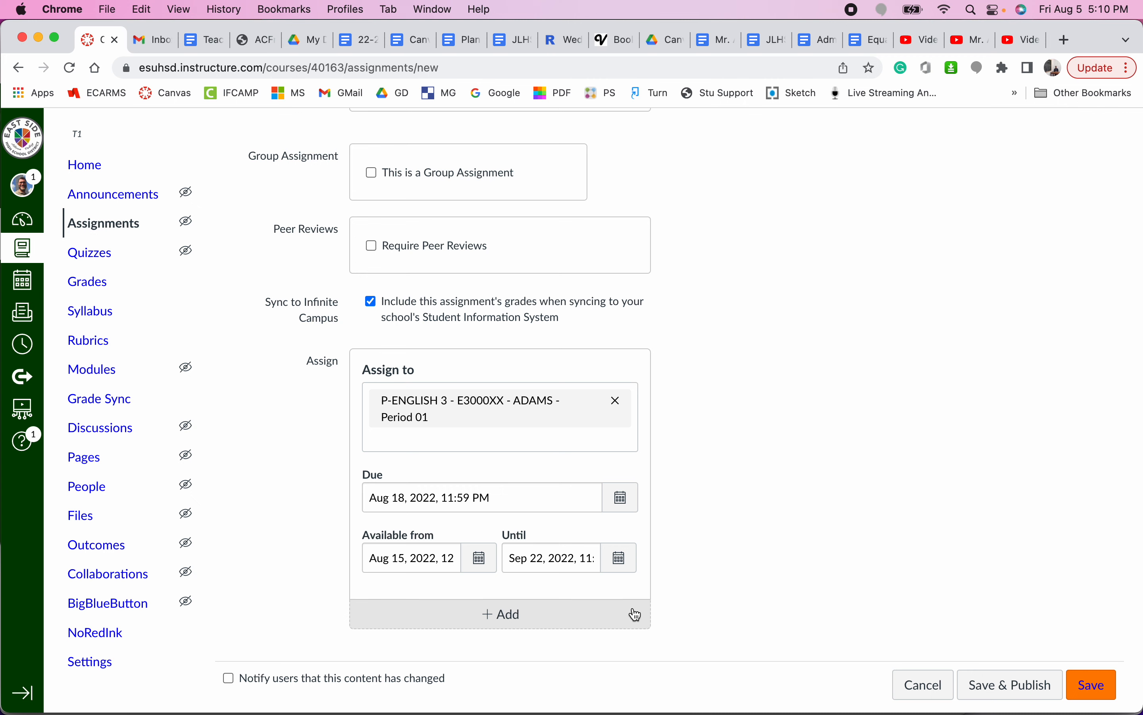
# Add a second assign entry for the Period 06 section and set its due date to Aug 19, 2022, 11:59 PM
pyautogui.click(505, 614)
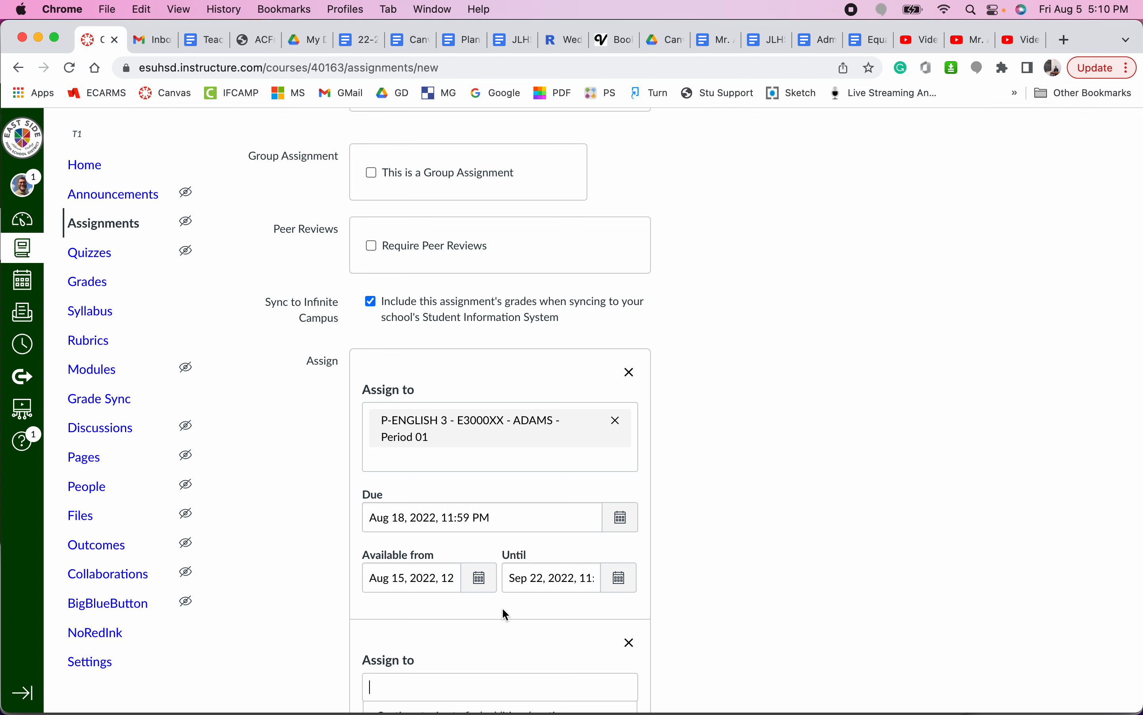
pyautogui.scroll(-4, 818, 511)
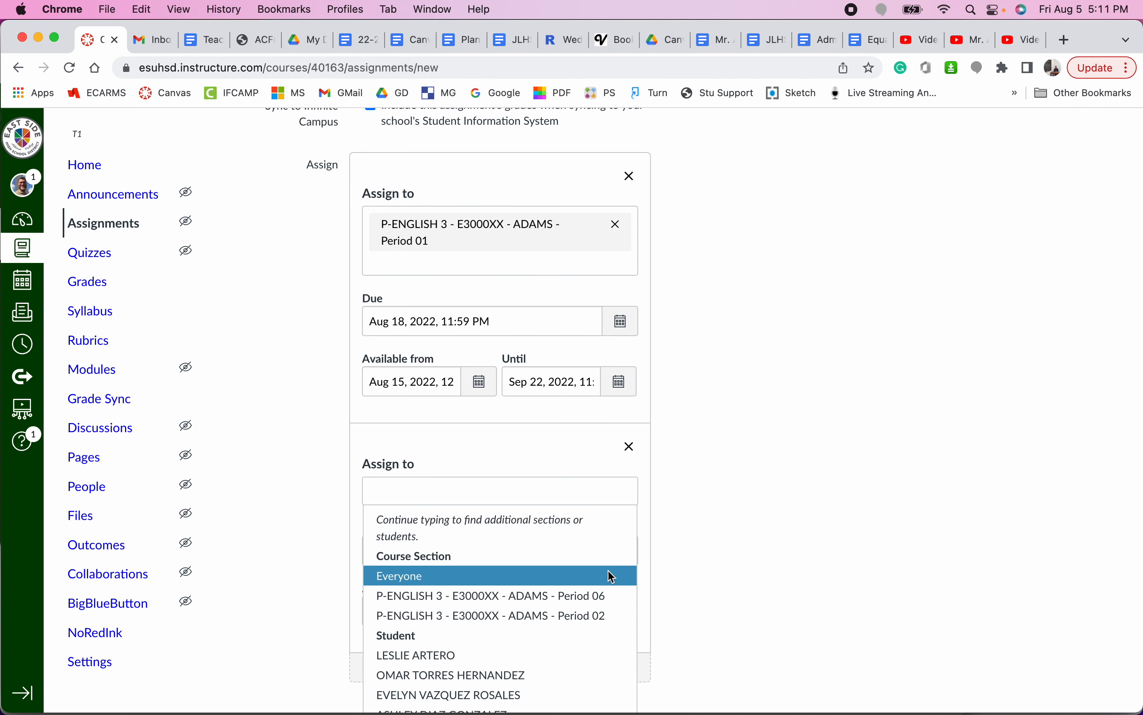
pyautogui.click(595, 594)
pyautogui.scroll(-2, 748, 490)
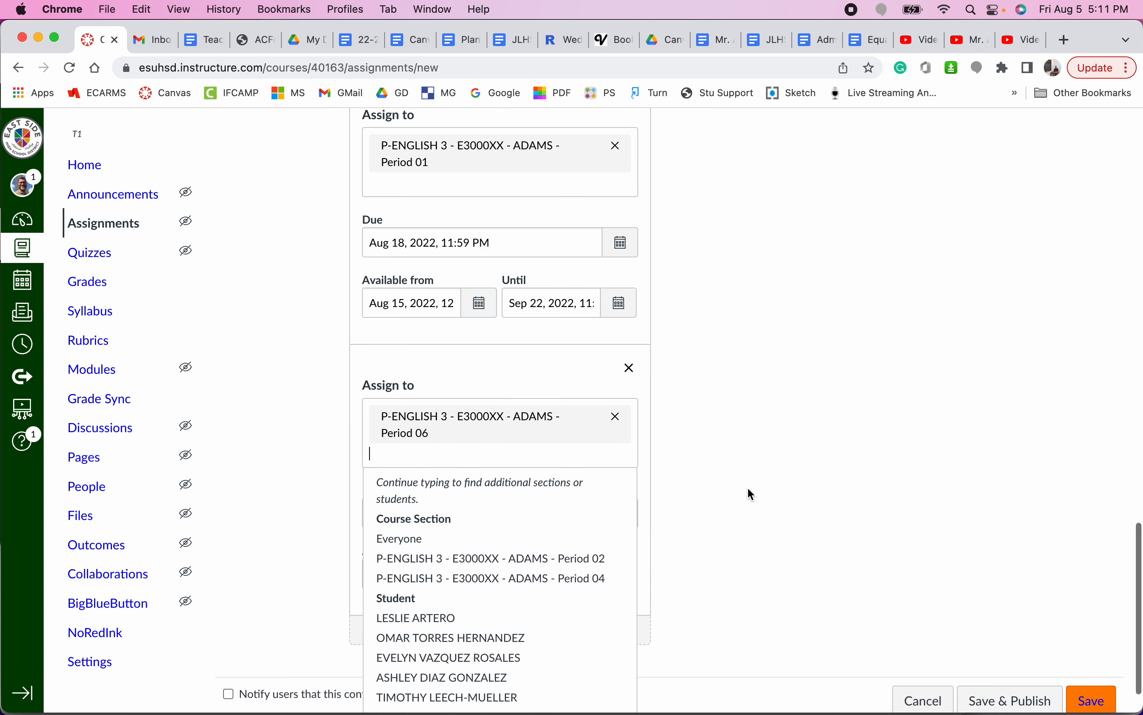
pyautogui.click(749, 490)
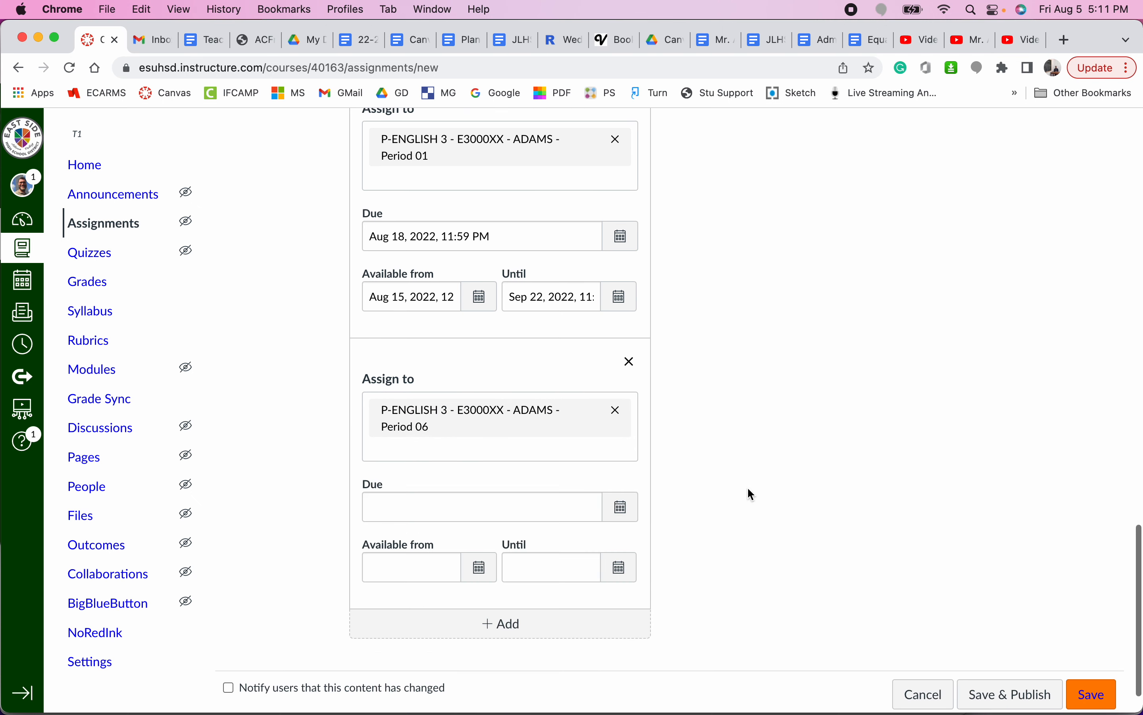
pyautogui.click(623, 509)
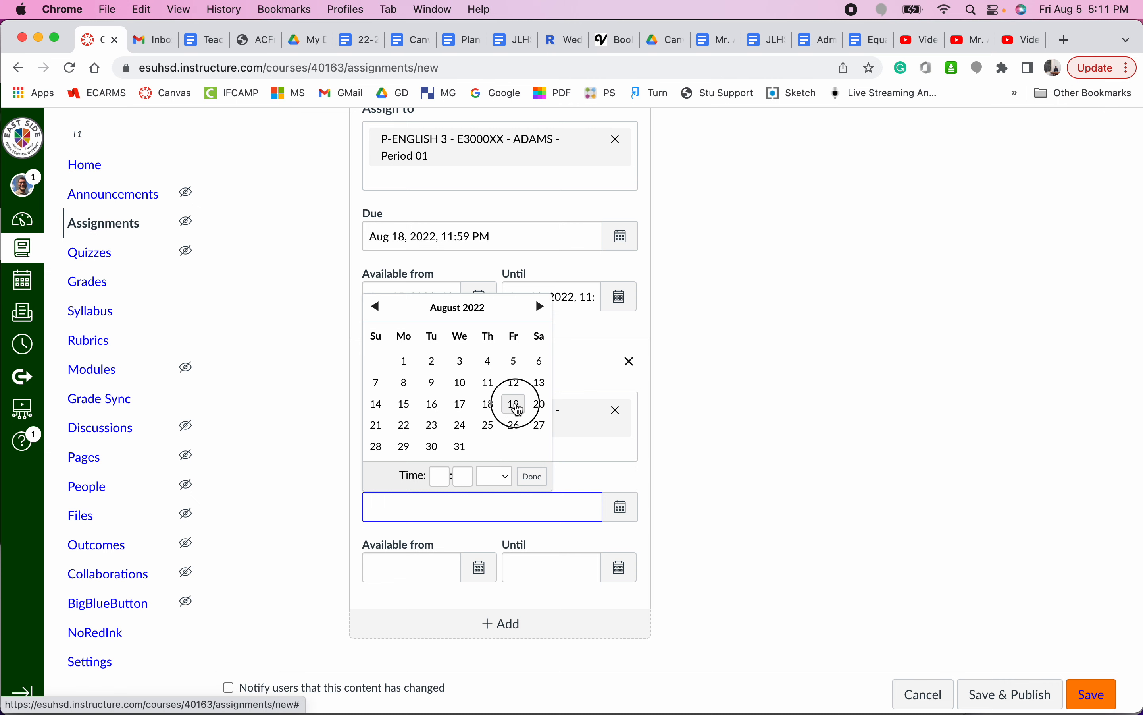
pyautogui.click(519, 407)
pyautogui.click(811, 434)
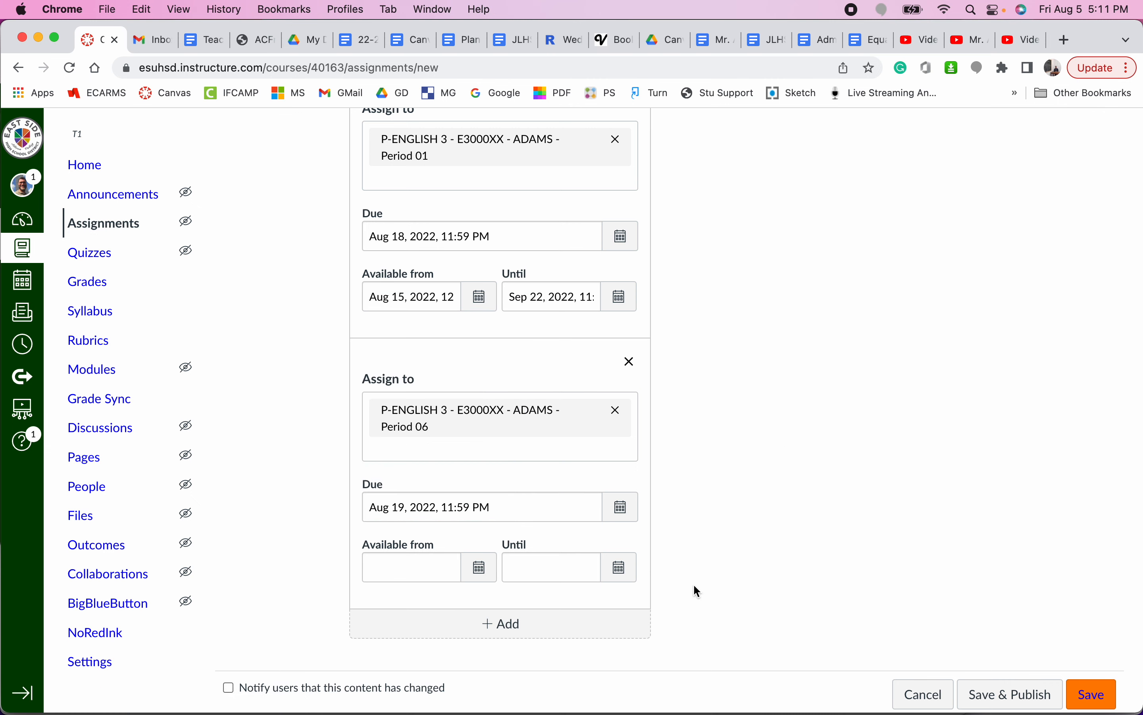
# Add a third assign entry for one individual student and set its due date to Aug 19, 2022, 11:59 PM
pyautogui.scroll(-2, 676, 590)
pyautogui.click(484, 582)
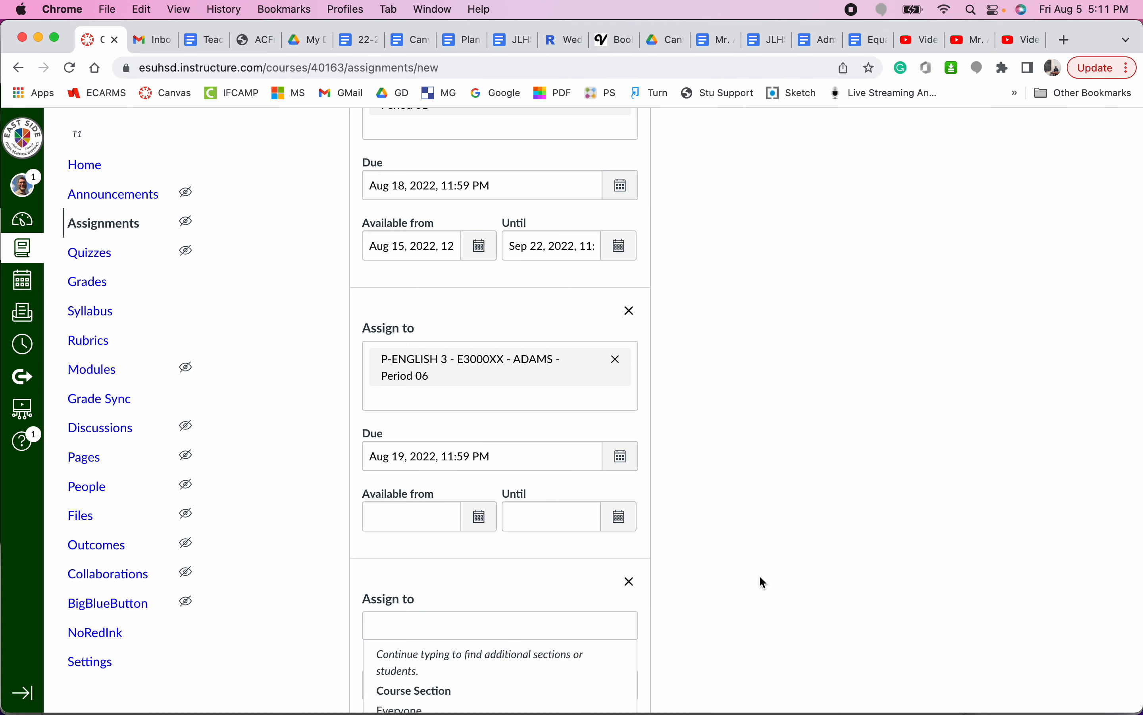
pyautogui.write('tim')
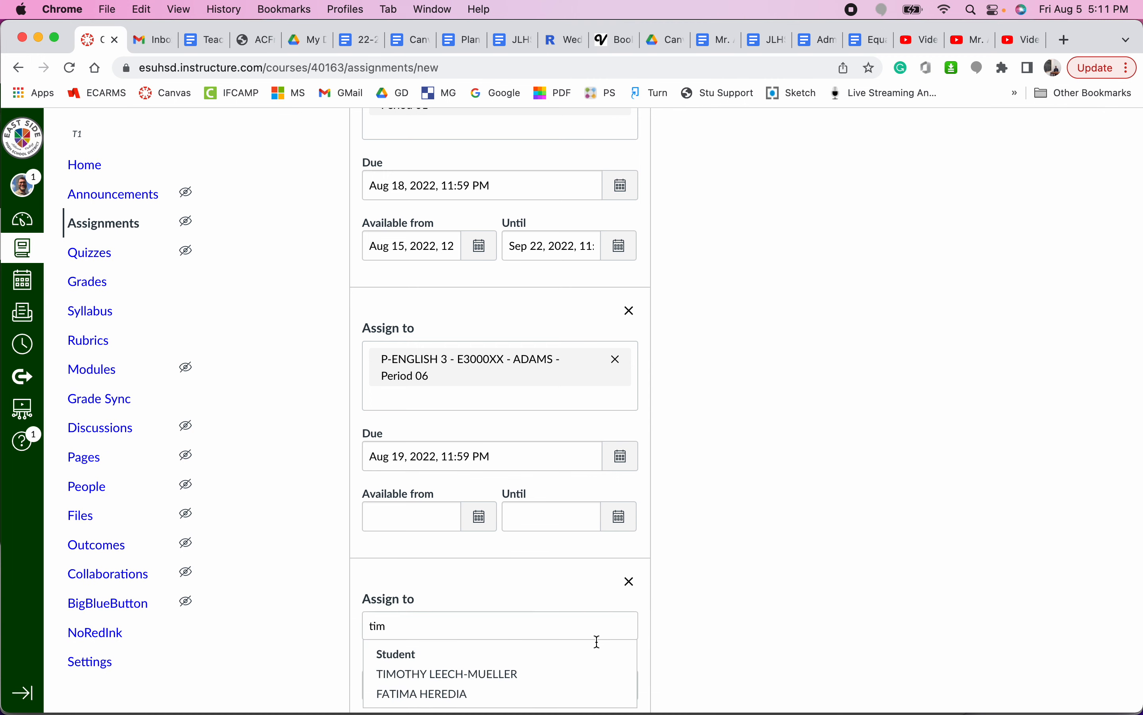
pyautogui.click(597, 672)
pyautogui.scroll(-5, 722, 640)
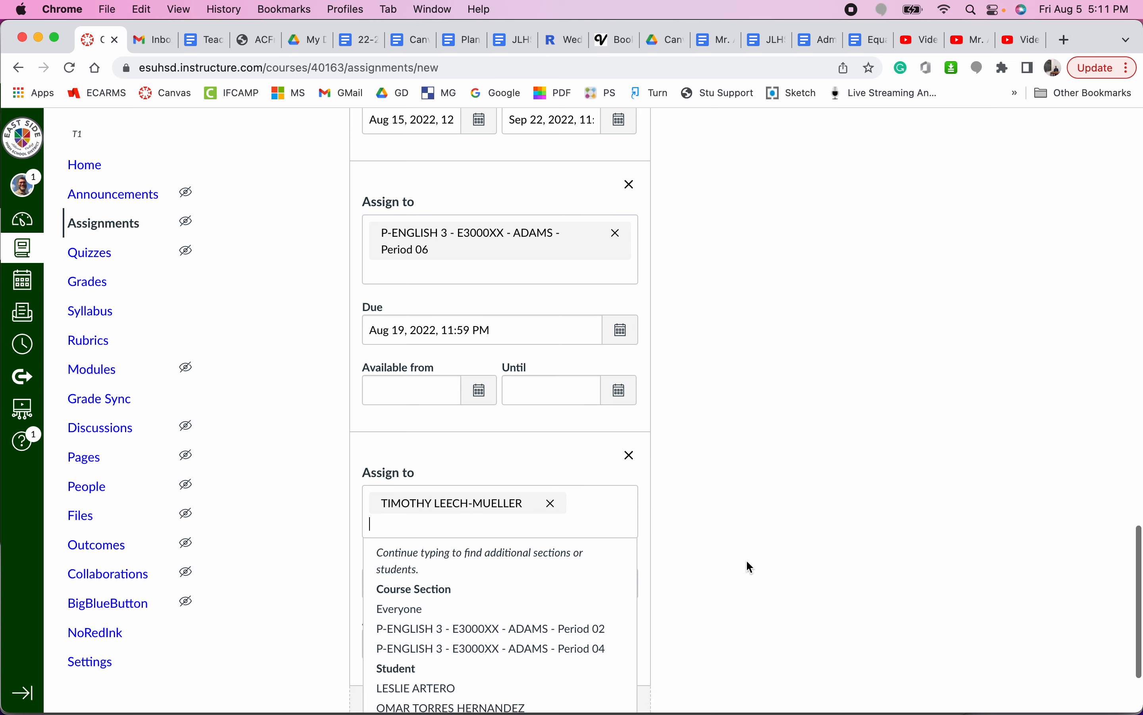
pyautogui.click(746, 559)
pyautogui.click(637, 584)
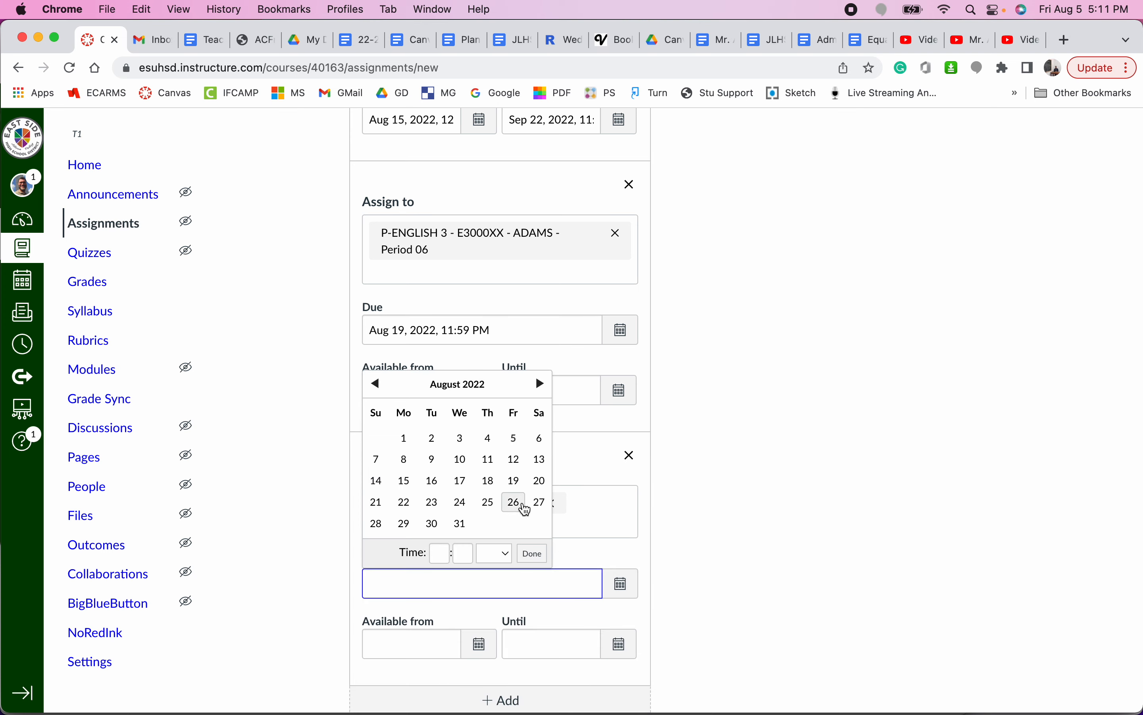
pyautogui.click(515, 480)
pyautogui.click(870, 527)
# Change the first assign entry's assignee from the Period 01 section to Everyone
pyautogui.scroll(16, 870, 527)
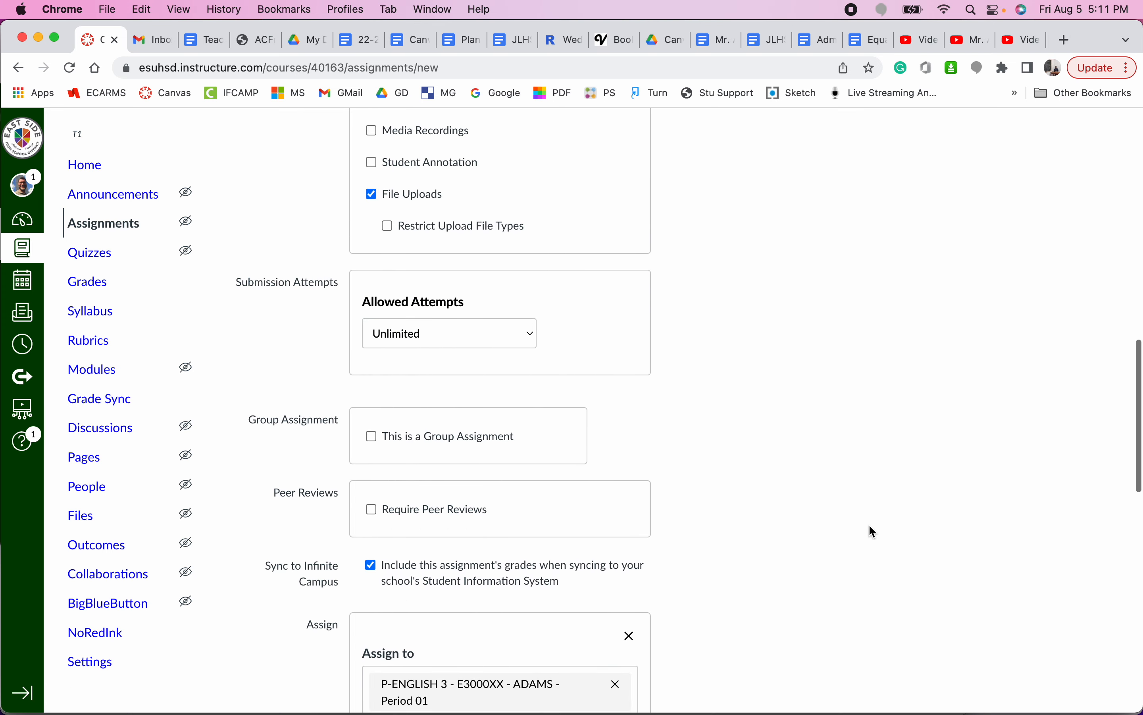
pyautogui.scroll(-7, 869, 527)
pyautogui.scroll(-3, 868, 524)
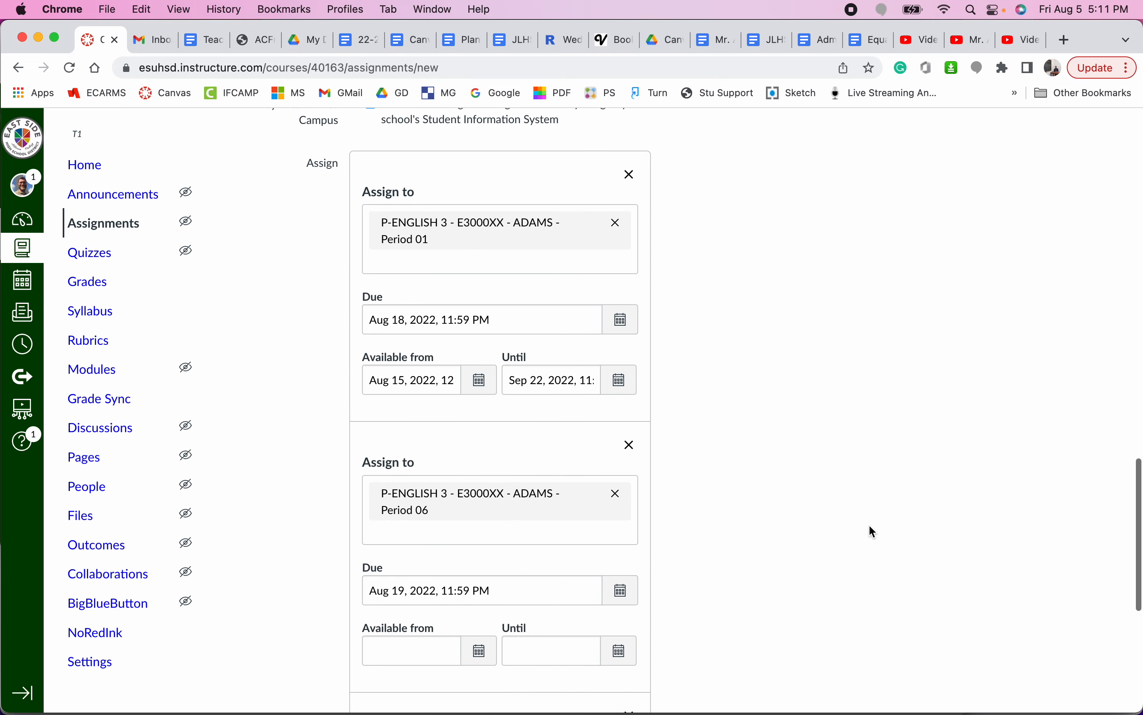
pyautogui.click(616, 218)
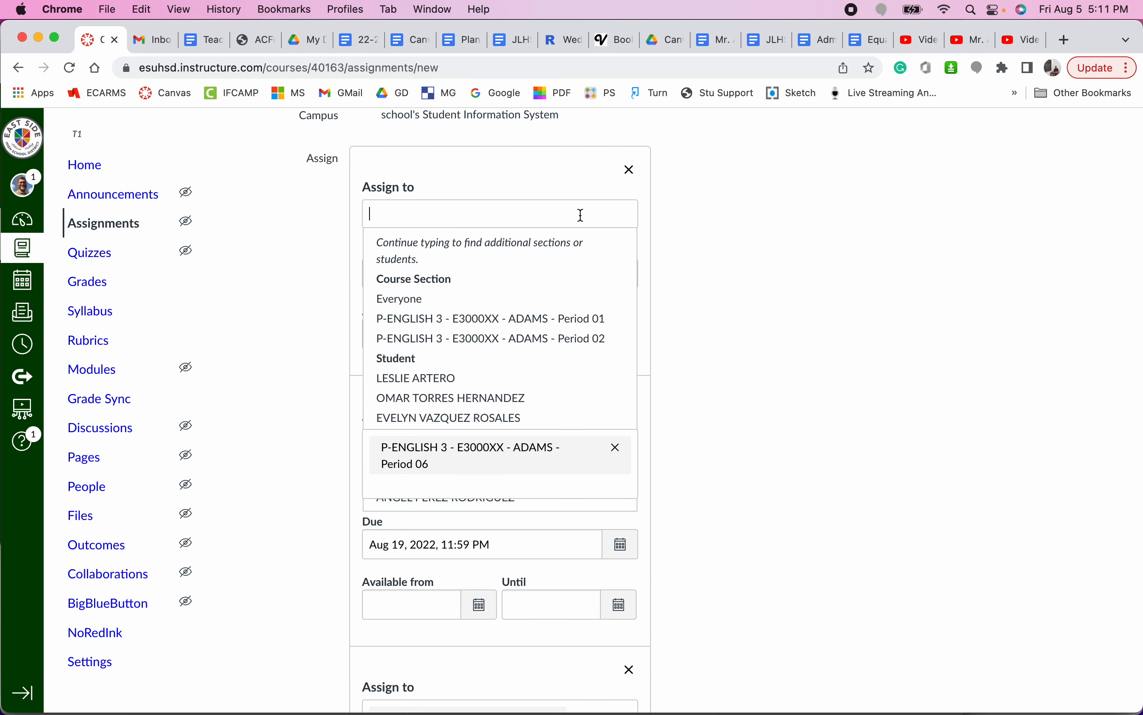
pyautogui.click(404, 300)
# Remove the student from the third assign entry and try to save and publish the assignment
pyautogui.scroll(-5, 738, 314)
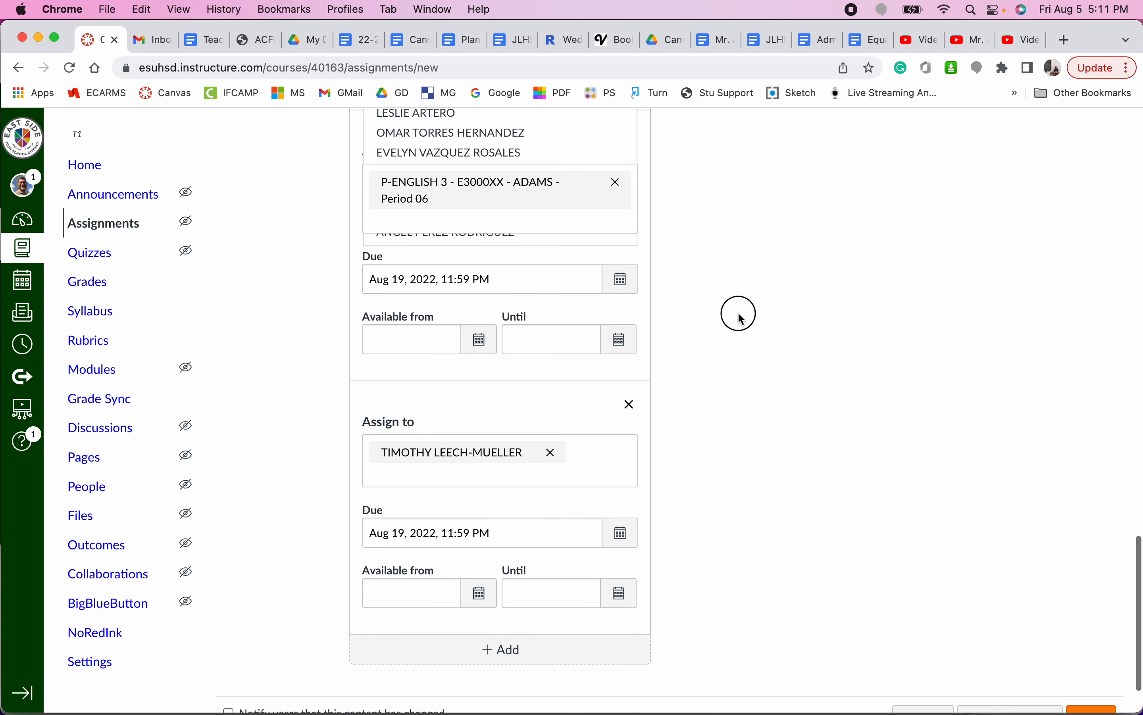
pyautogui.click(551, 450)
pyautogui.scroll(-2, 688, 449)
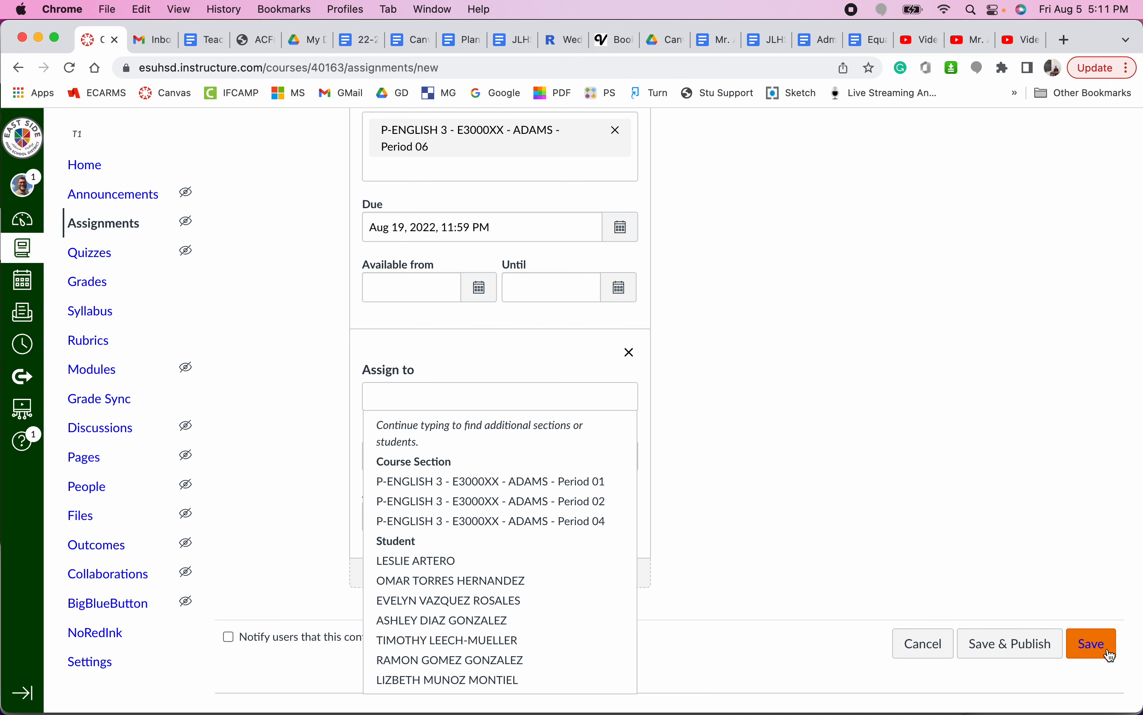
pyautogui.click(1004, 654)
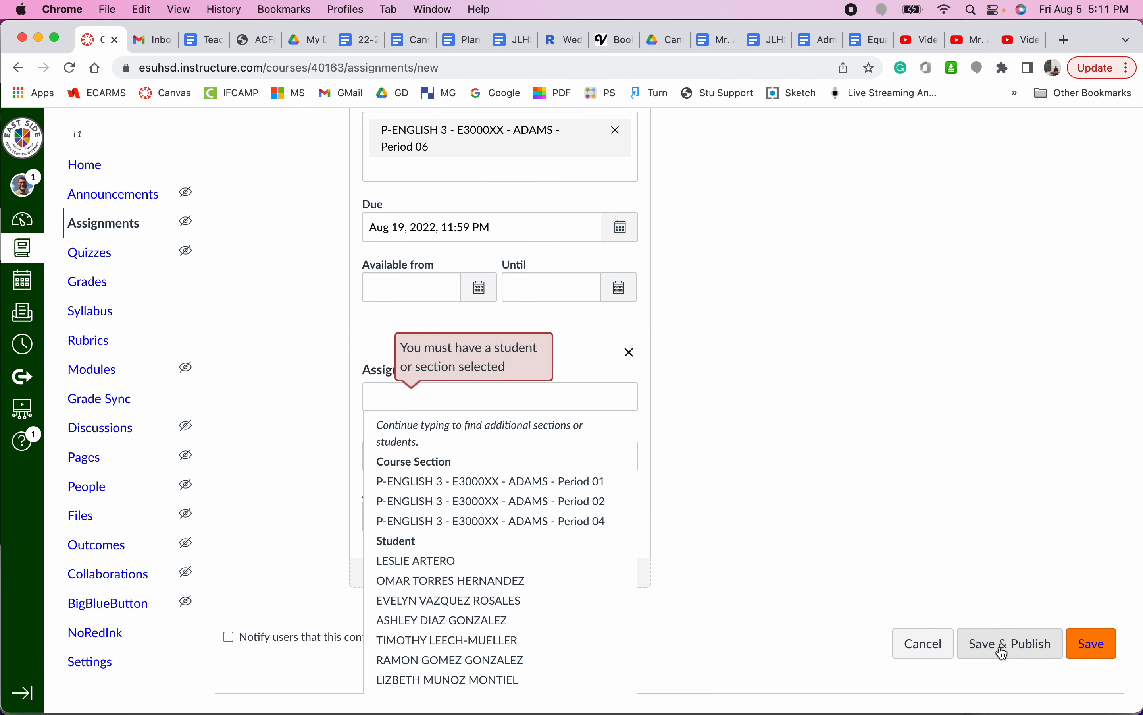
# Delete the empty third assign entry and save and publish the assignment
pyautogui.click(629, 352)
pyautogui.click(709, 329)
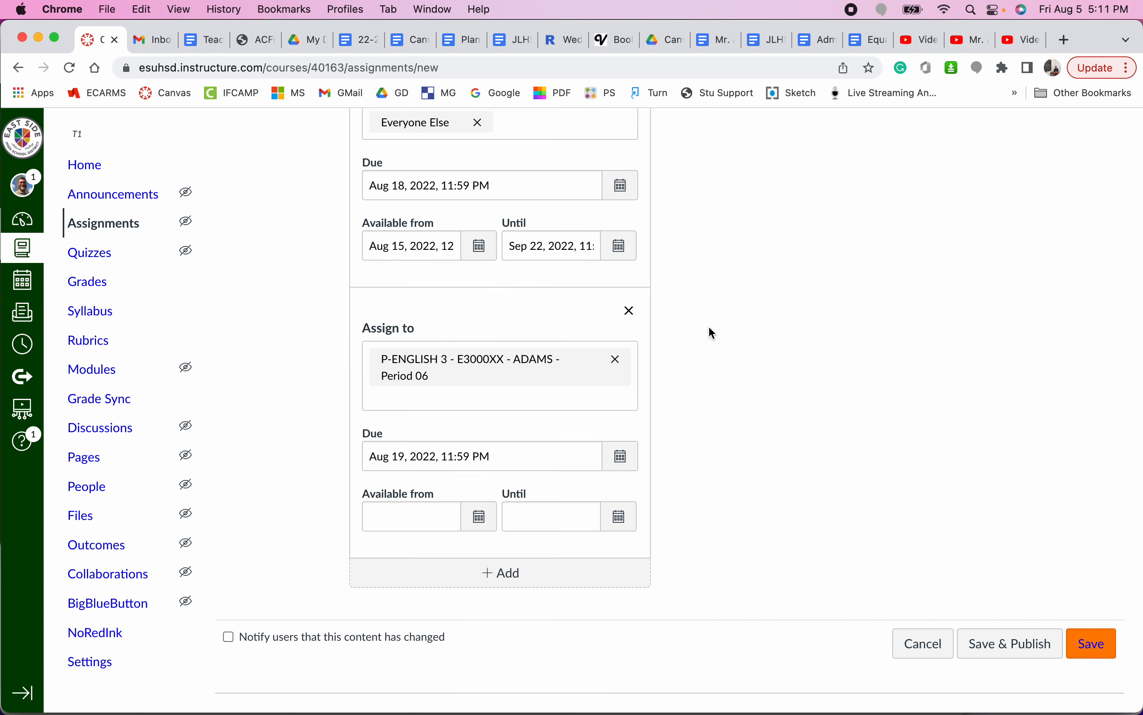
pyautogui.click(997, 645)
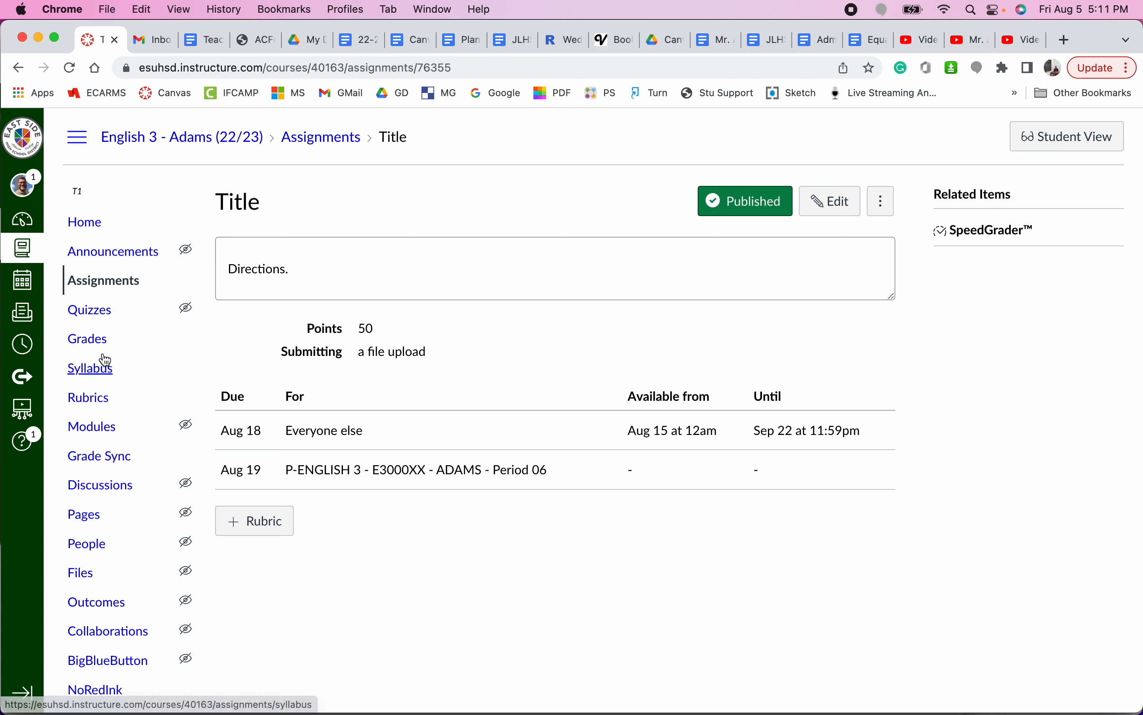
# Add a new module named Sample to the English 3 course
pyautogui.click(97, 427)
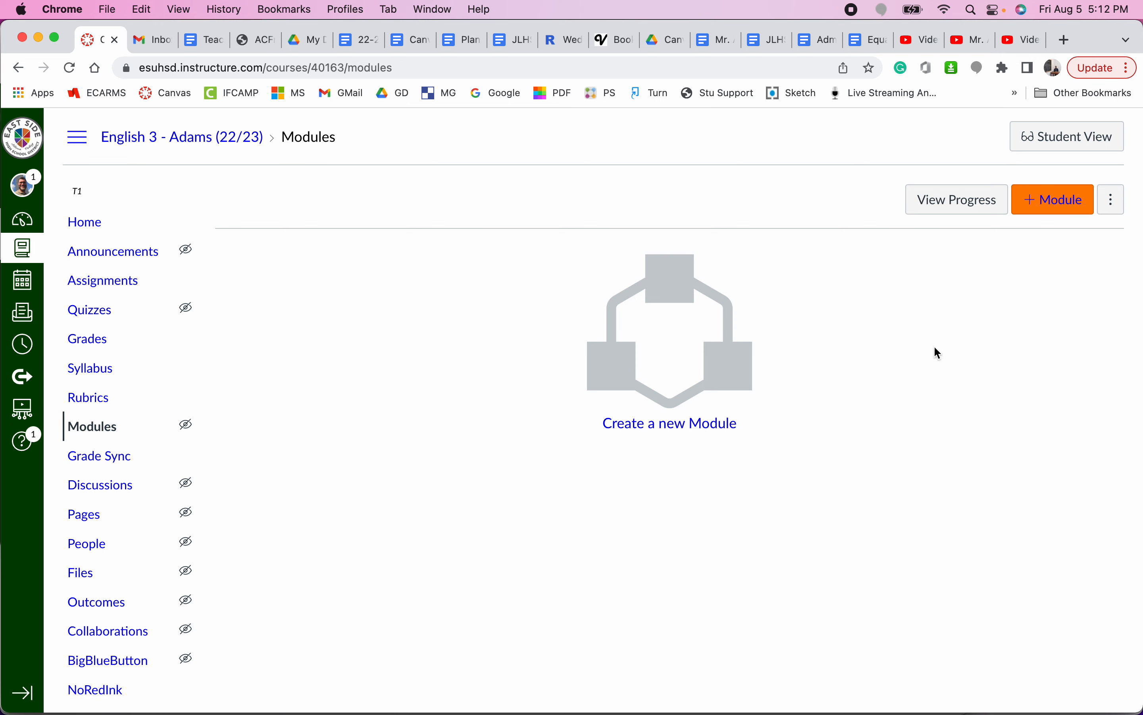
pyautogui.click(1054, 200)
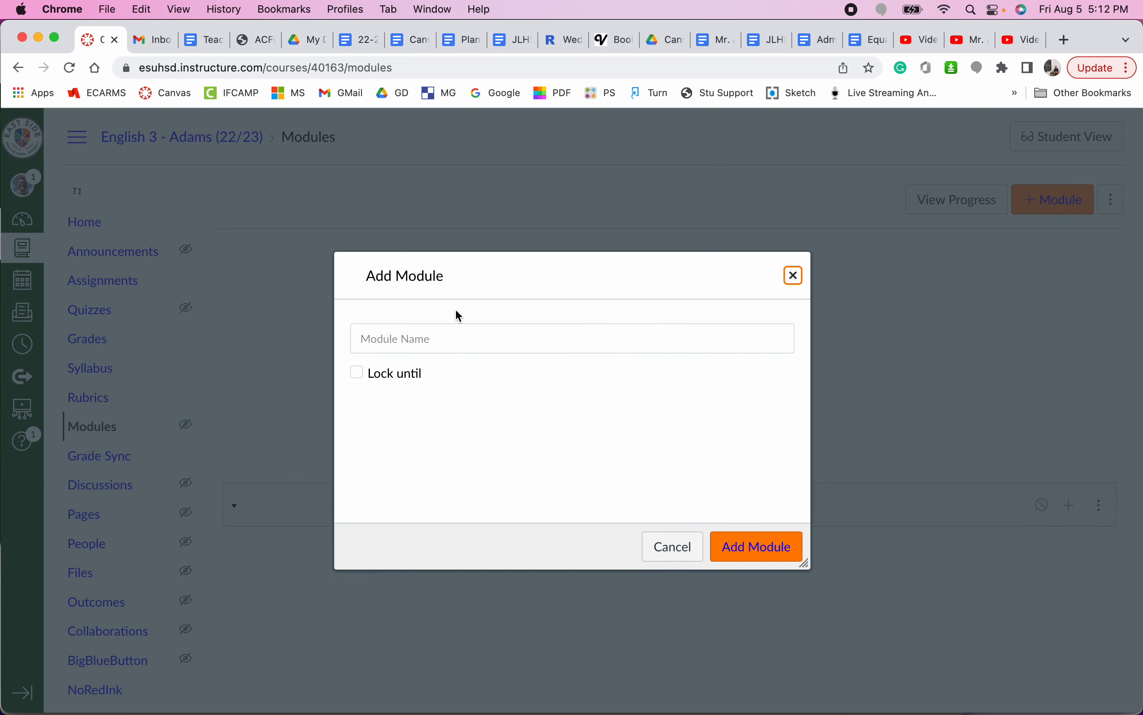
pyautogui.click(446, 337)
pyautogui.write('thw')
pyautogui.press('BackSpace')
pyautogui.press('BackSpace')
pyautogui.press('BackSpace')
pyautogui.write('Sample')
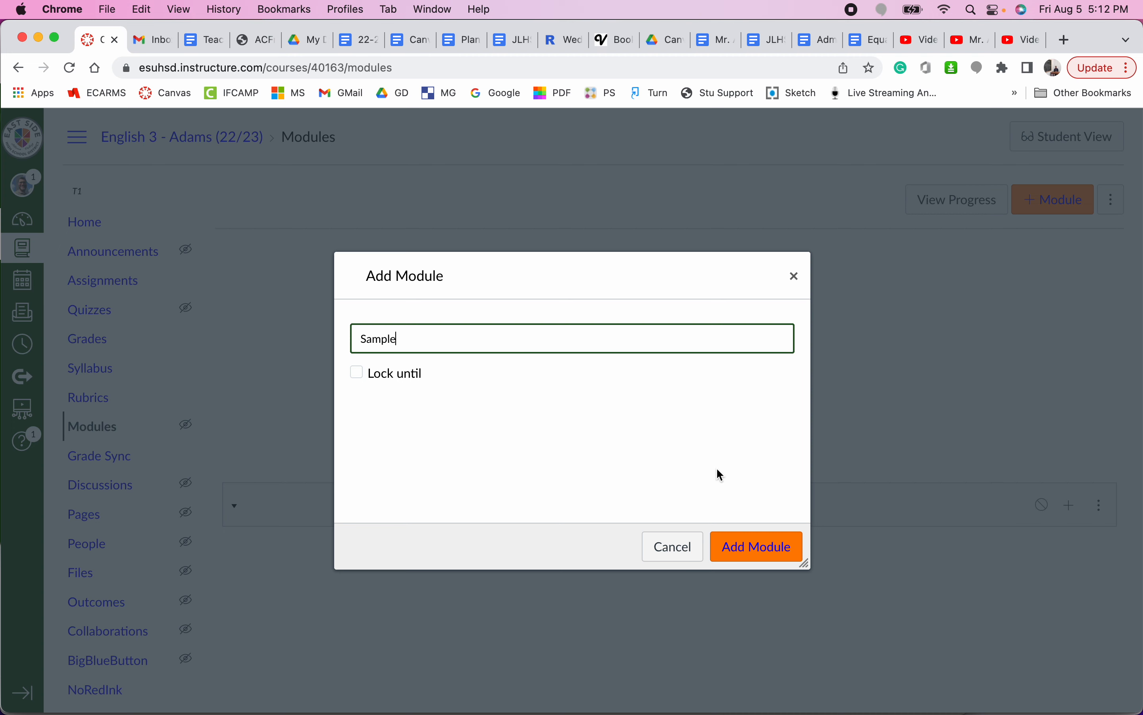
pyautogui.click(753, 544)
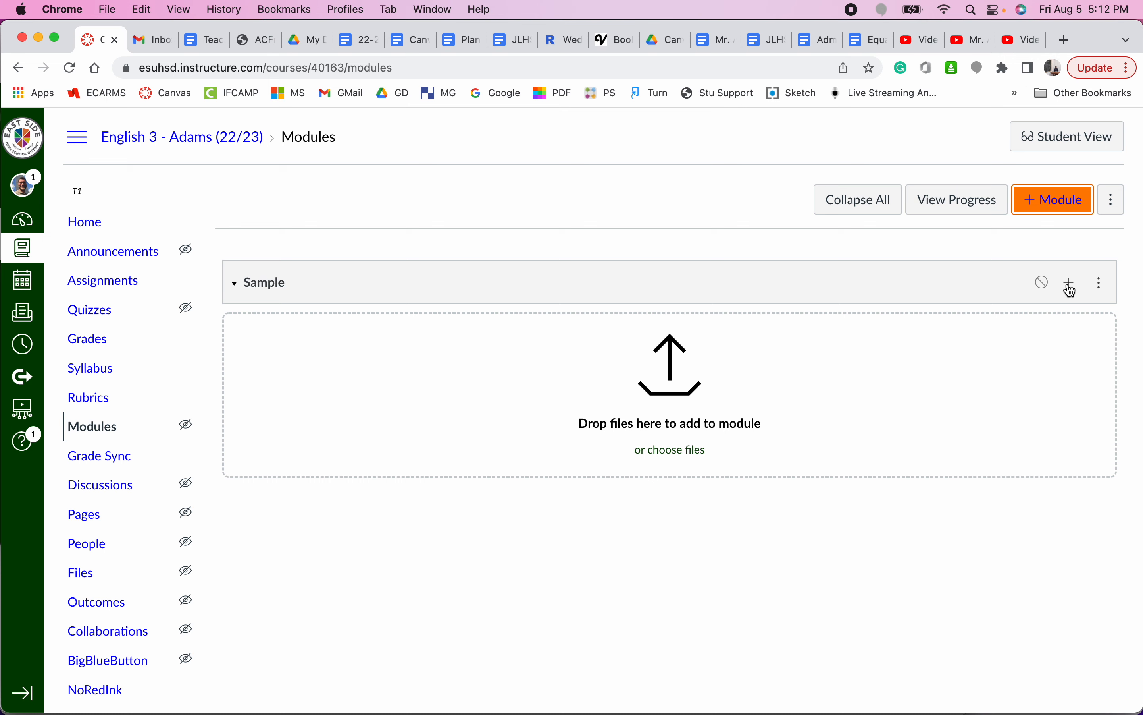
# Create a new assignment named "Sample assignment" as an item in the Sample module
pyautogui.click(1072, 284)
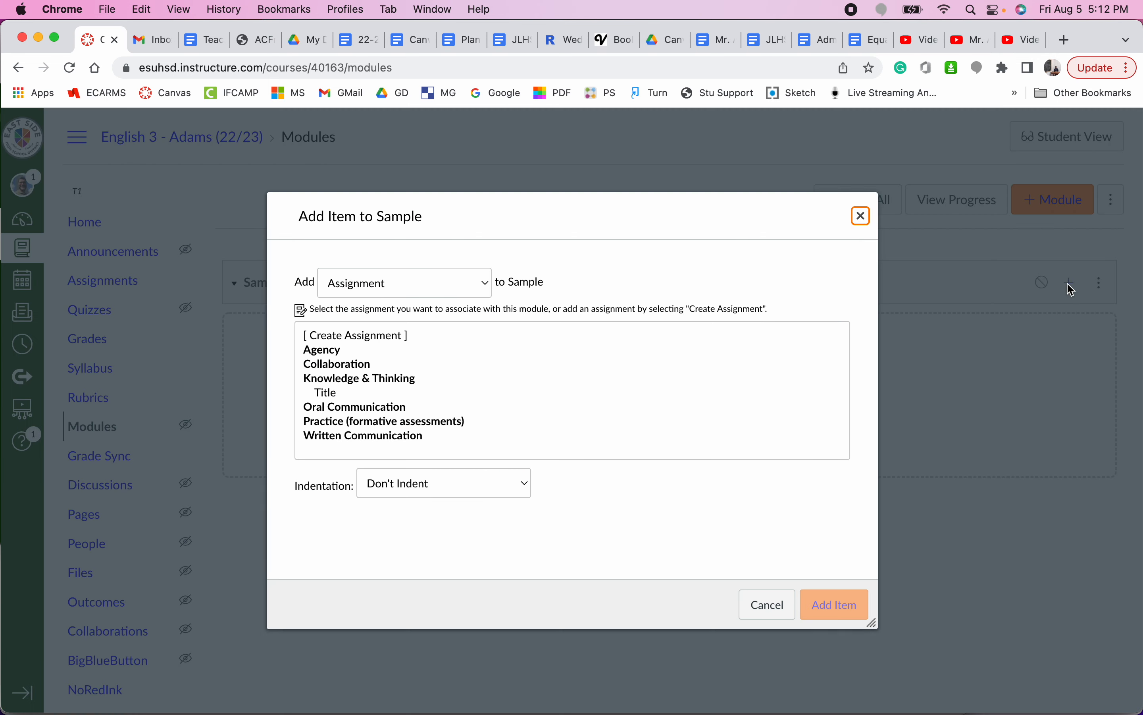
pyautogui.click(367, 333)
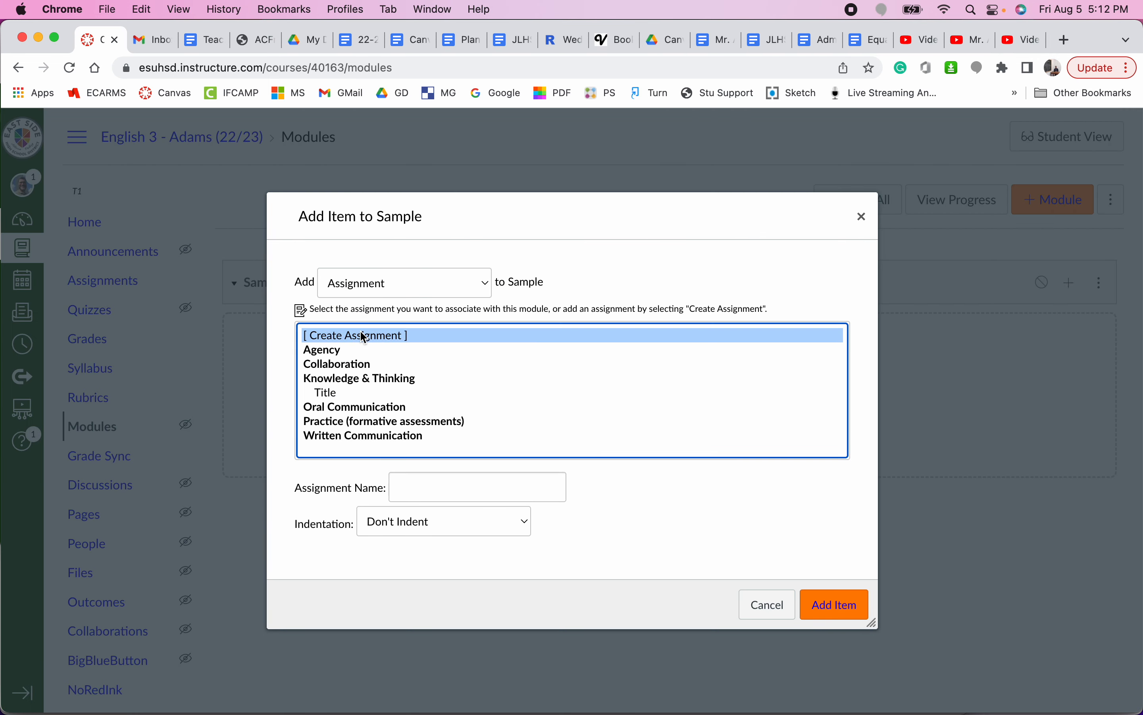
pyautogui.click(478, 492)
pyautogui.write('Sample')
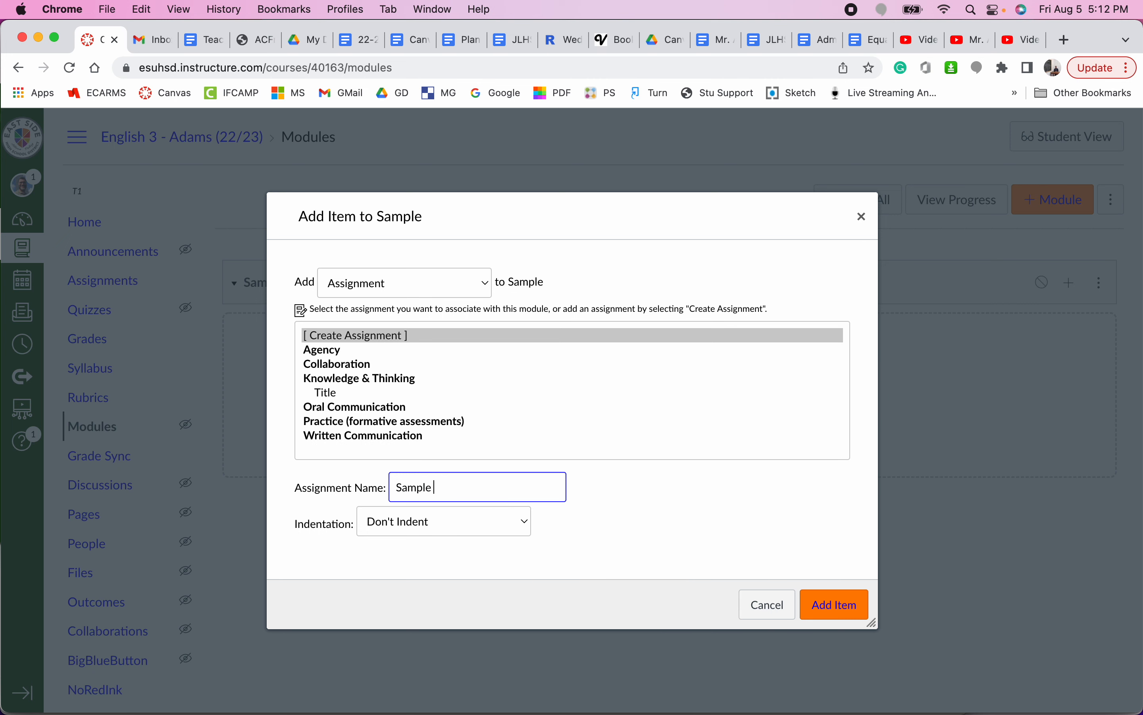
pyautogui.write(' assigment')
pyautogui.click(460, 487)
pyautogui.write('n')
pyautogui.click(830, 604)
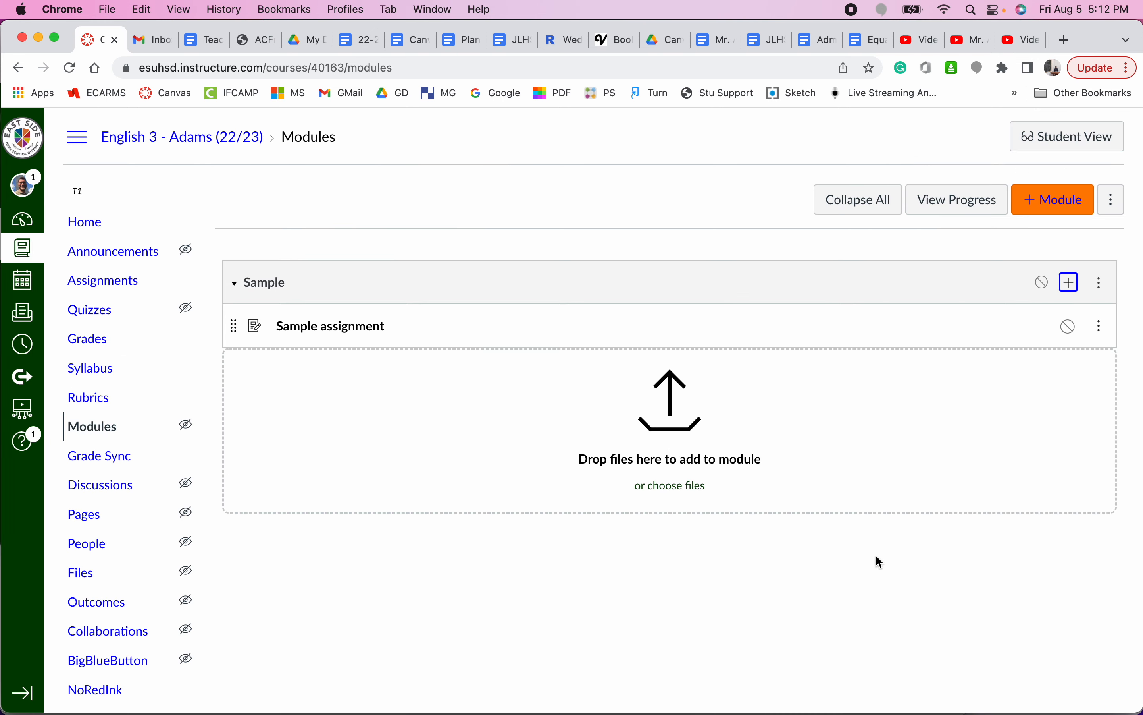
# View the Sample assignment's details and editing form, and return through the course modules to the course home page
pyautogui.click(354, 333)
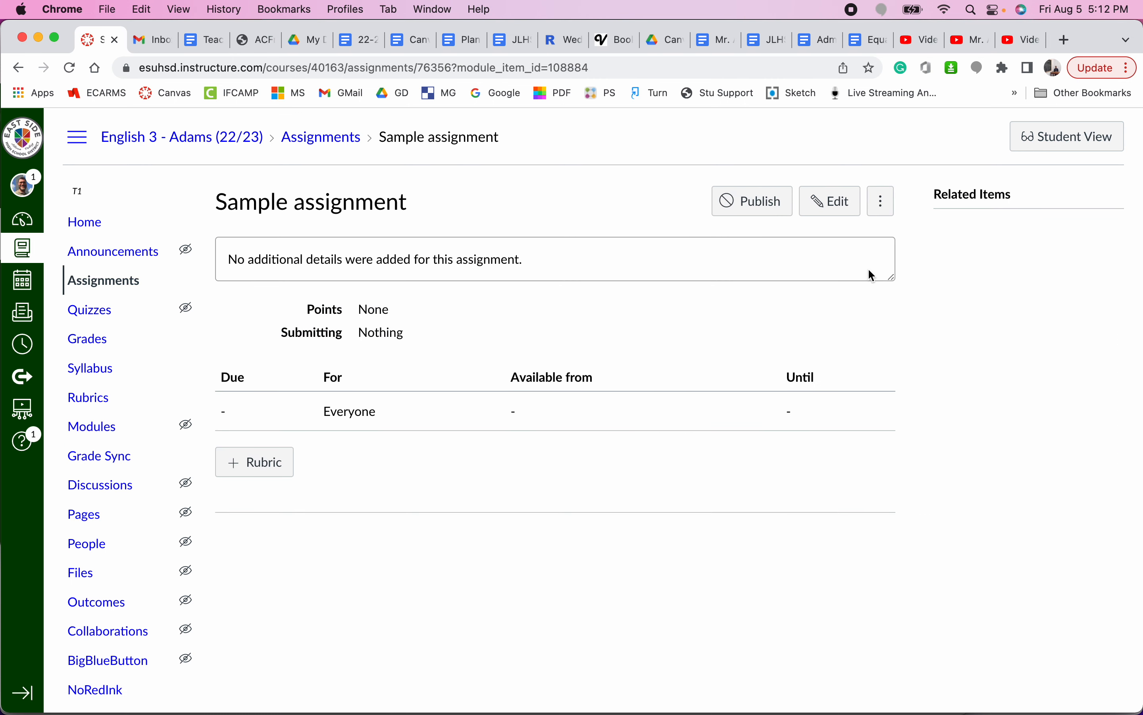
pyautogui.click(833, 201)
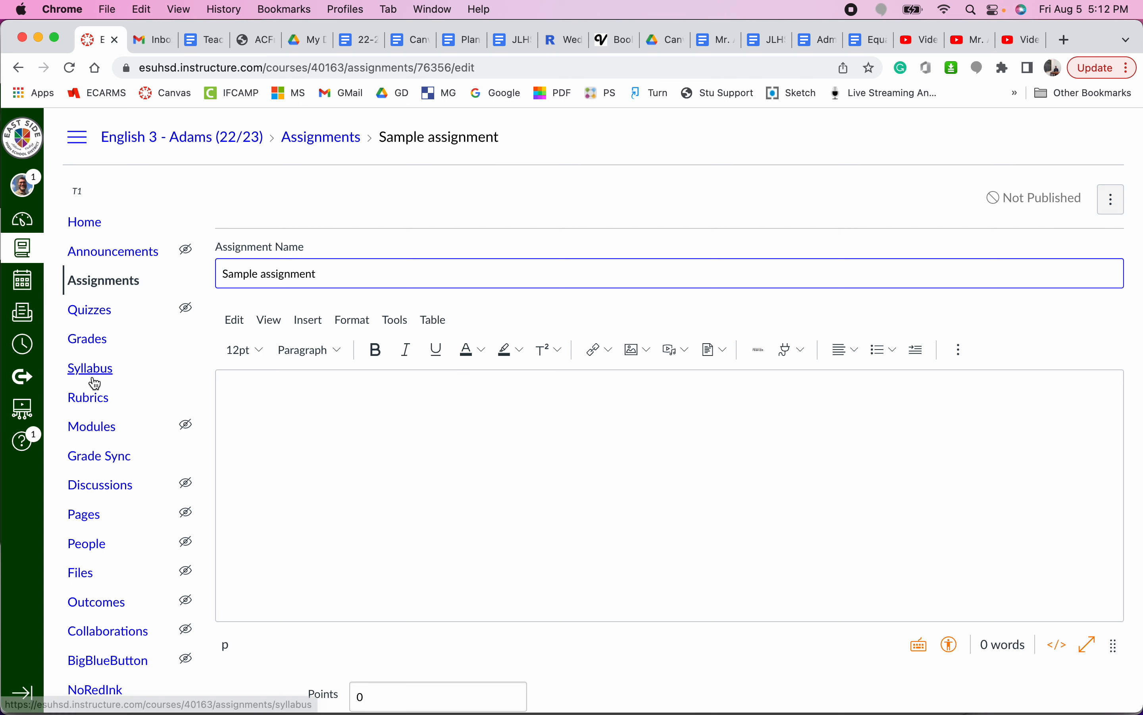
pyautogui.click(101, 430)
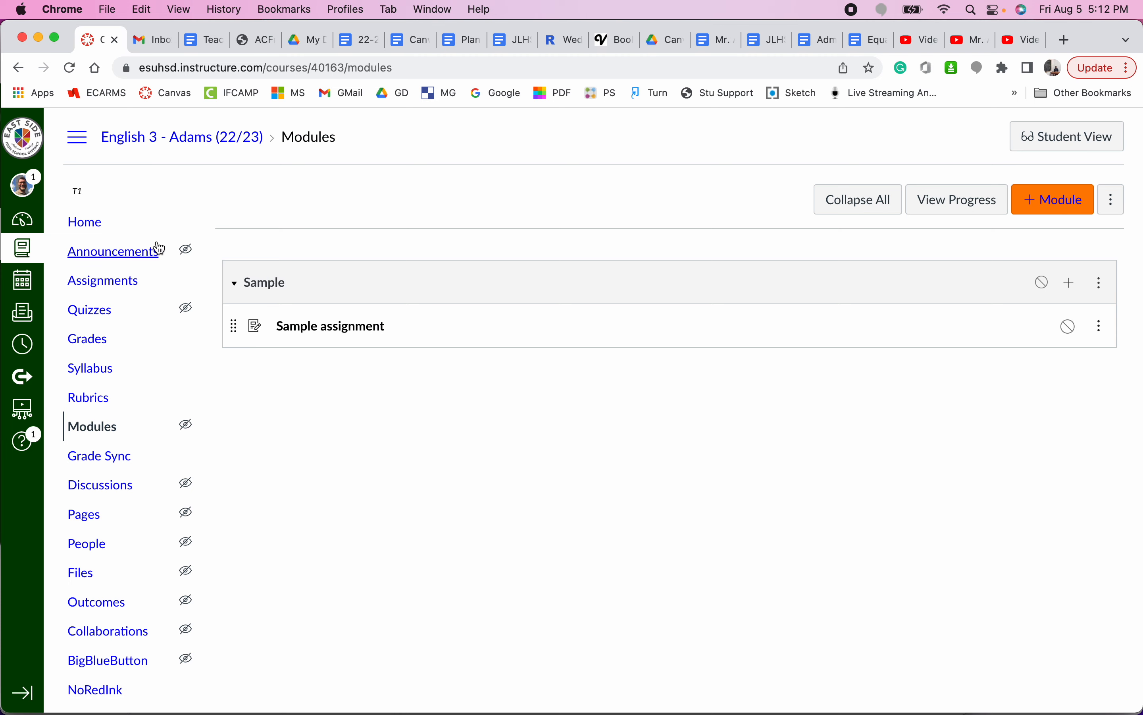
pyautogui.click(91, 230)
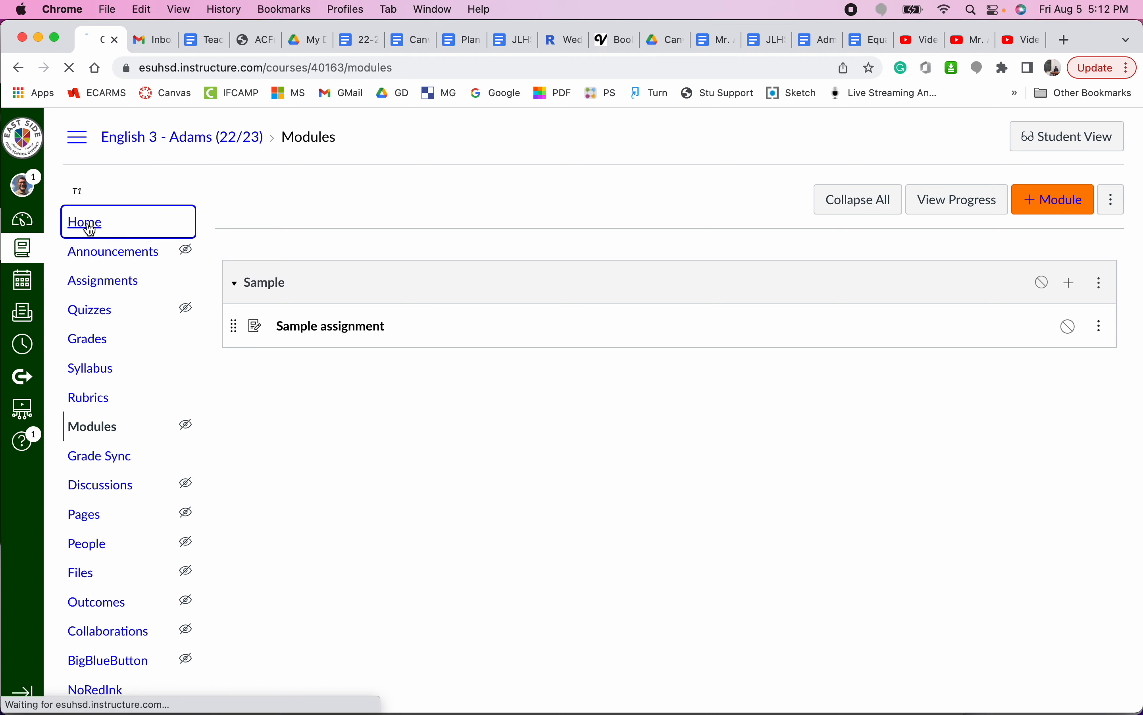